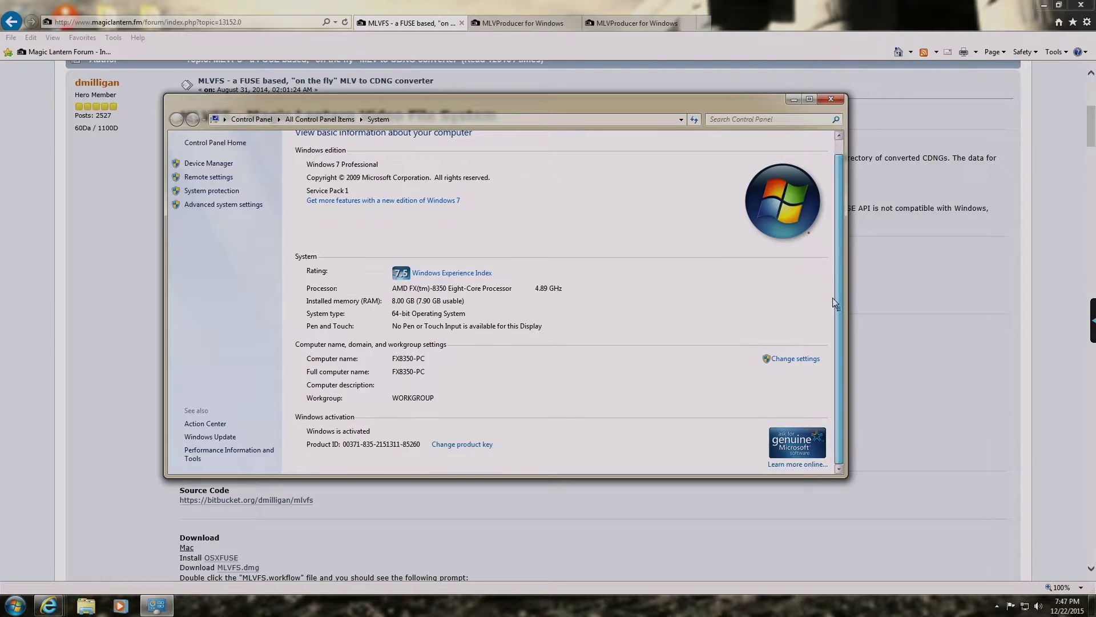
# Review the computer's basic system information in the enlarged System window, and close the window.
pyautogui.scroll(1, 823, 237)
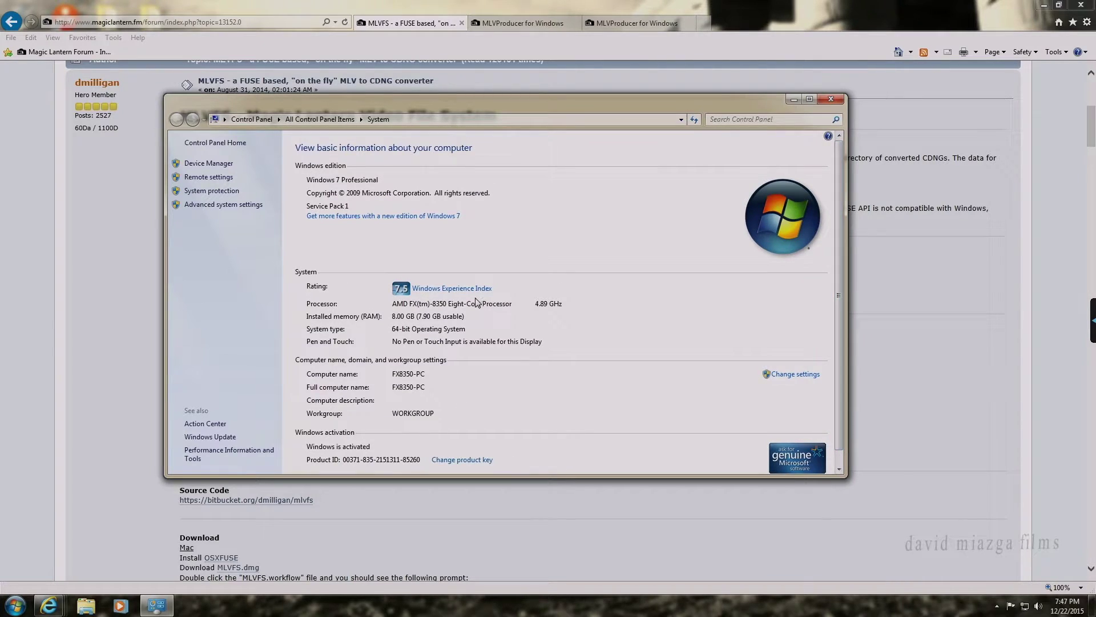
pyautogui.moveTo(635, 475); pyautogui.dragTo(635, 529)
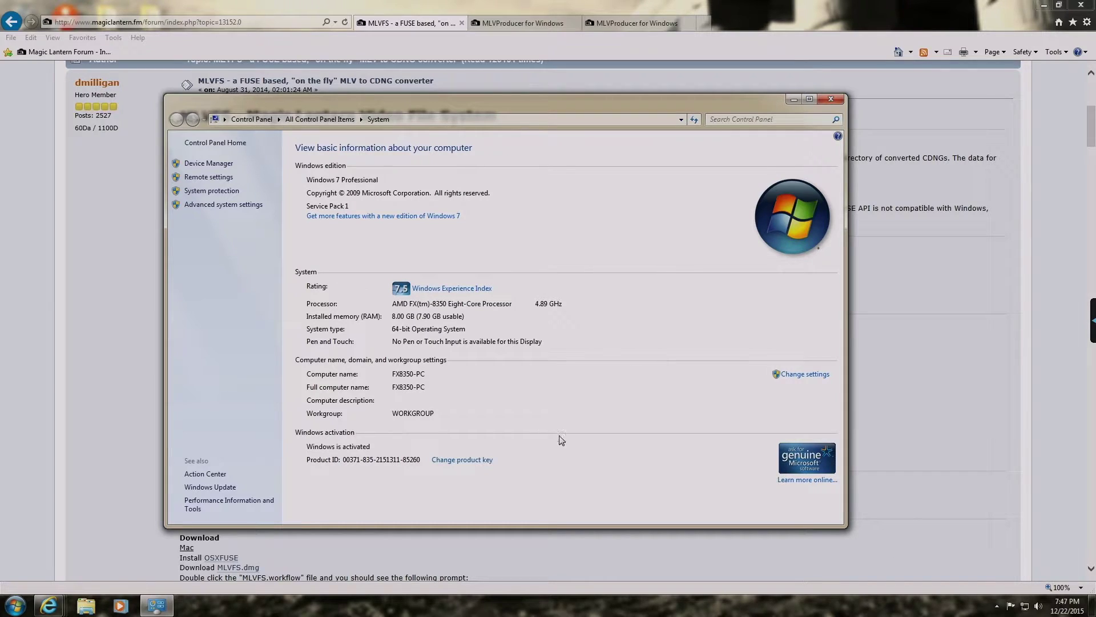
pyautogui.click(832, 101)
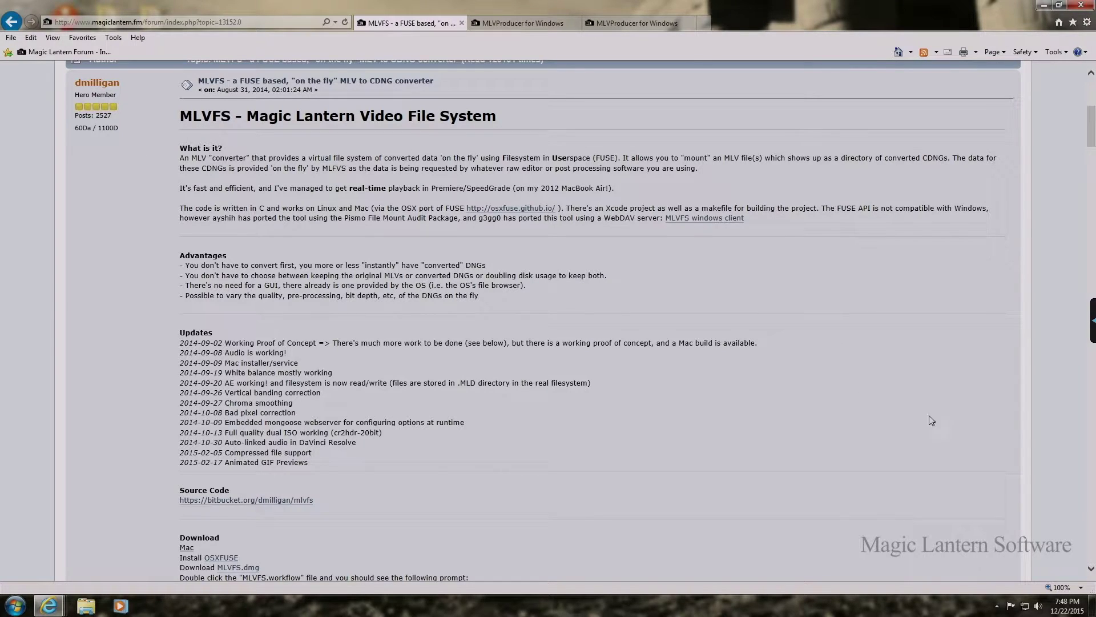
# Read the Windows installation instructions in the MLVFS forum topic, from installing PFMAP to the MLVFS windows client.
pyautogui.scroll(5, 831, 385)
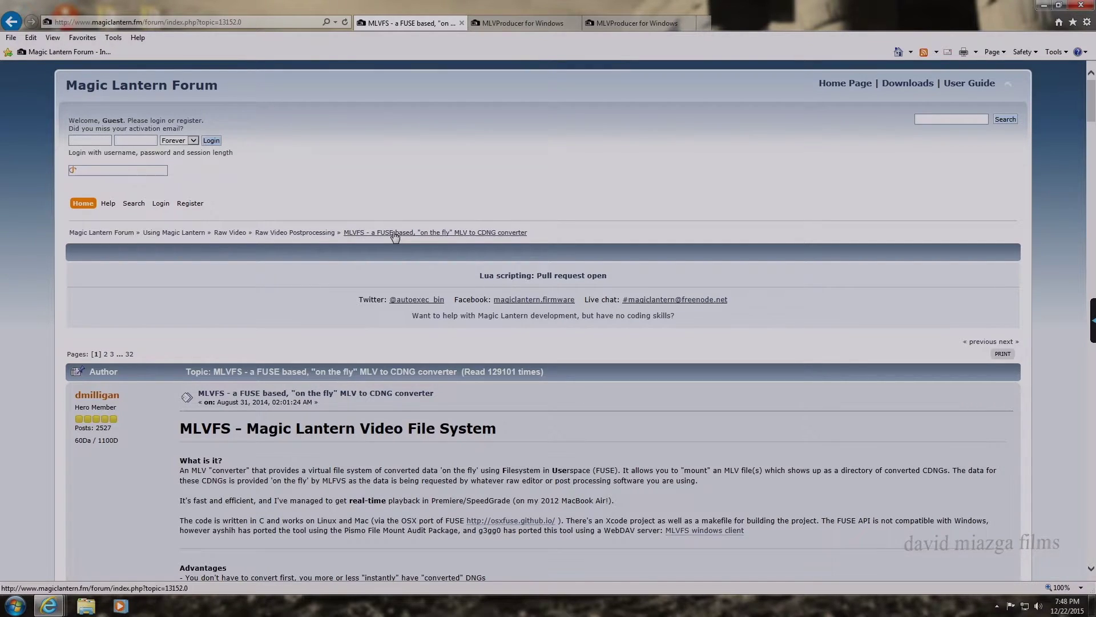
pyautogui.scroll(-5, 471, 323)
pyautogui.scroll(-14, 470, 323)
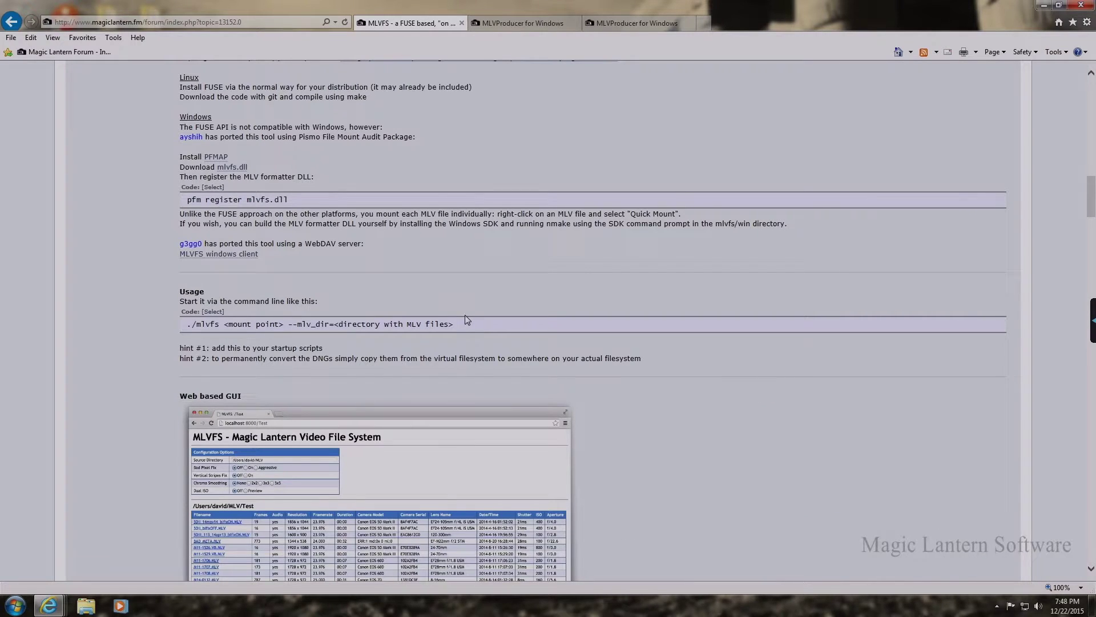
pyautogui.scroll(1, 464, 316)
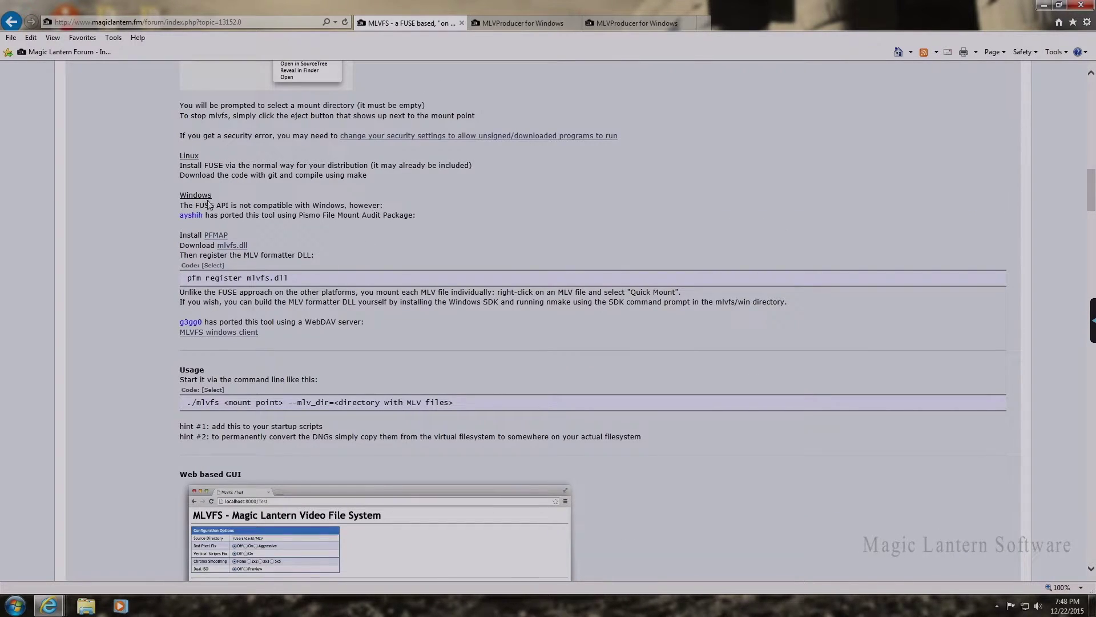
pyautogui.moveTo(176, 198); pyautogui.dragTo(293, 341)
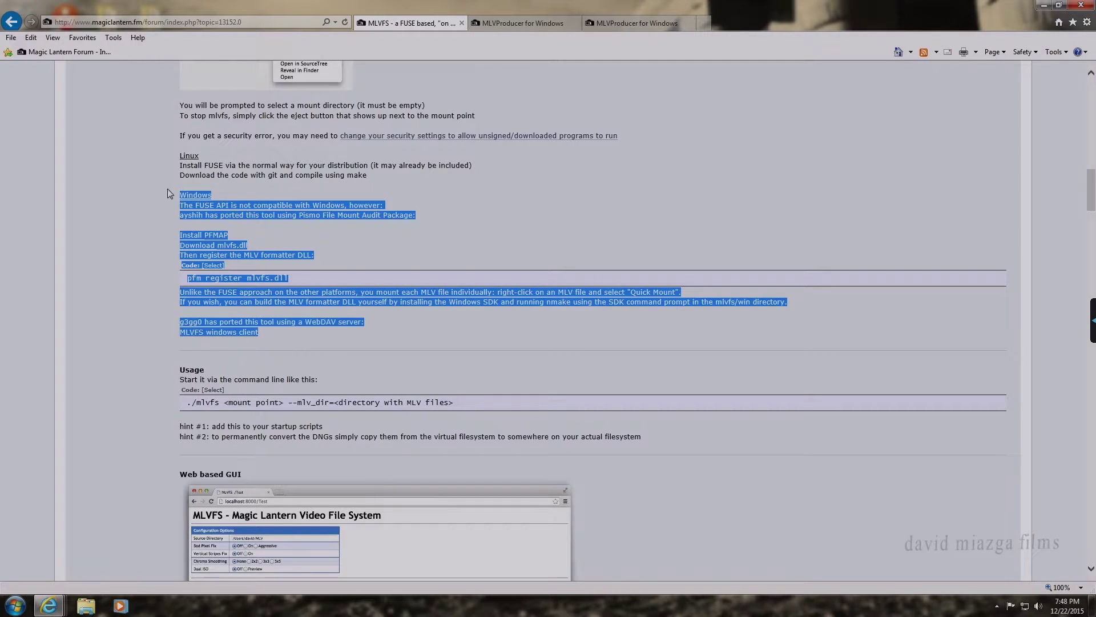
pyautogui.click(273, 231)
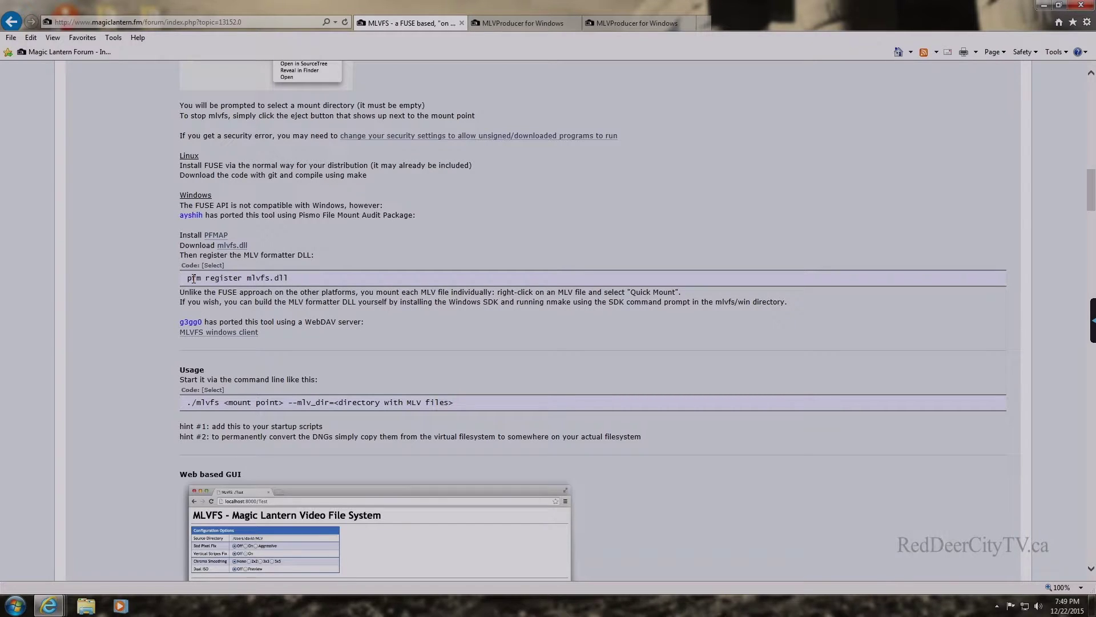
# Switch to Windows Explorer and select mlvfs.dll in the root of Local Disk (C:), with the preview pane hidden.
pyautogui.click(1040, 8)
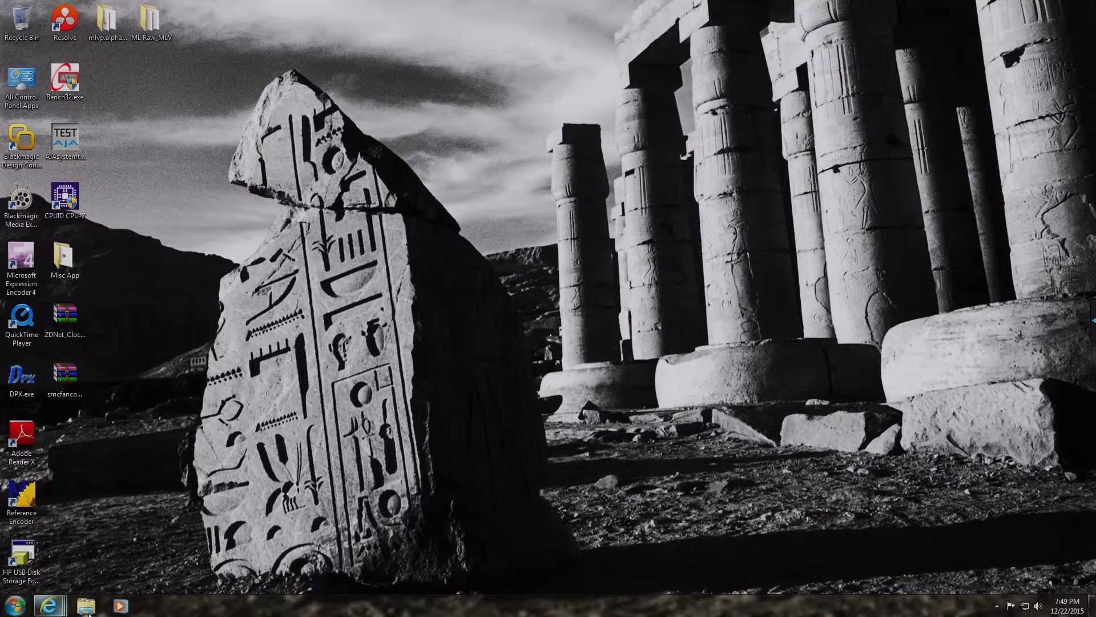
pyautogui.click(86, 607)
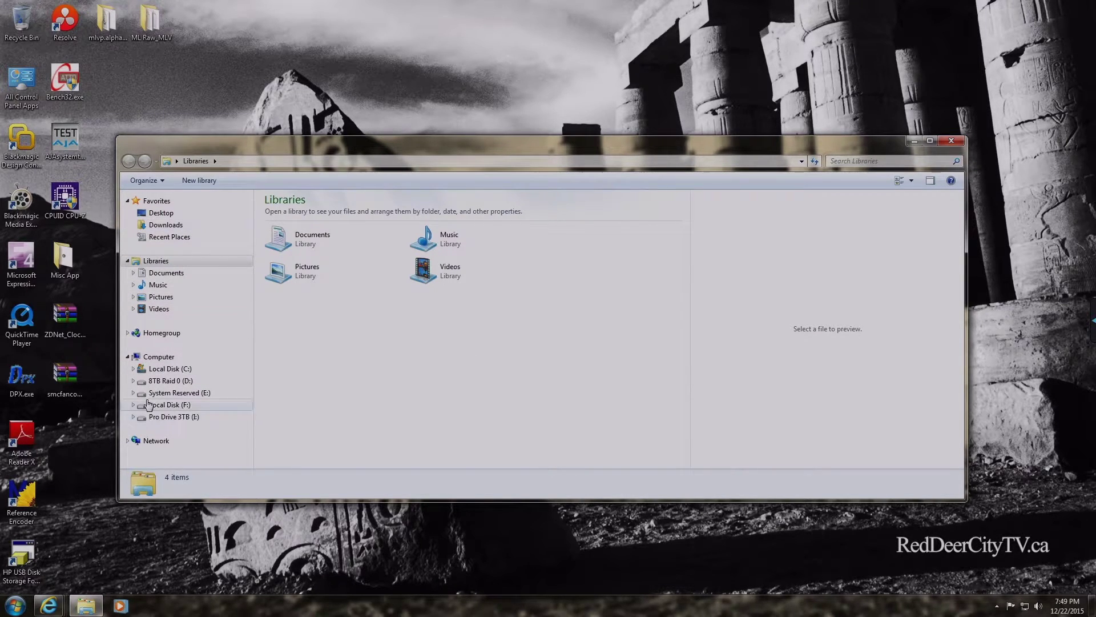
pyautogui.click(155, 358)
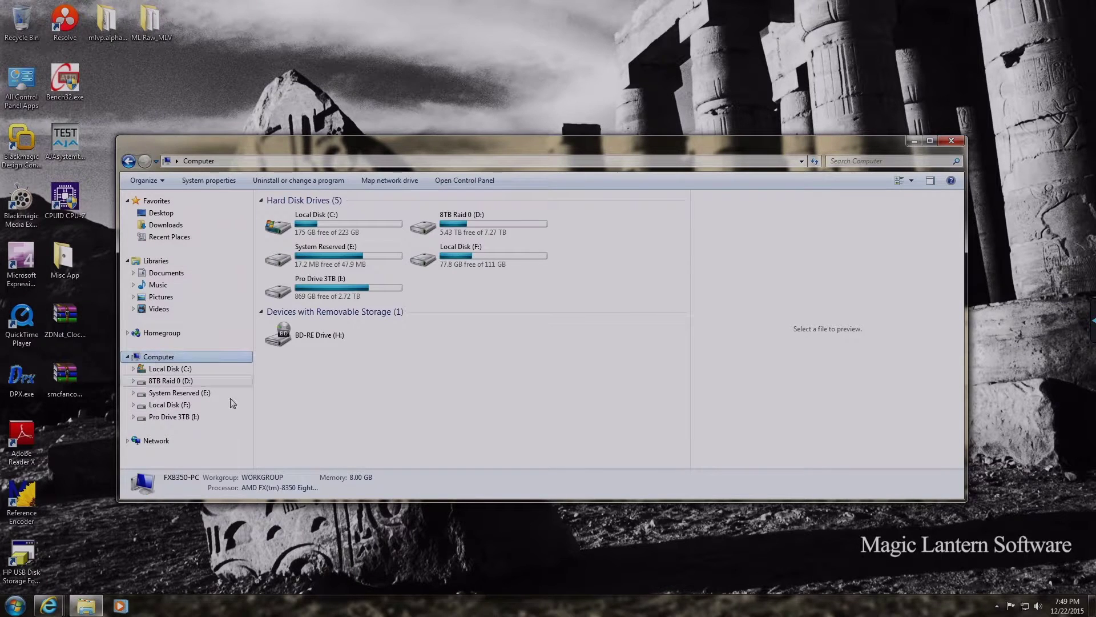
pyautogui.doubleClick(360, 228)
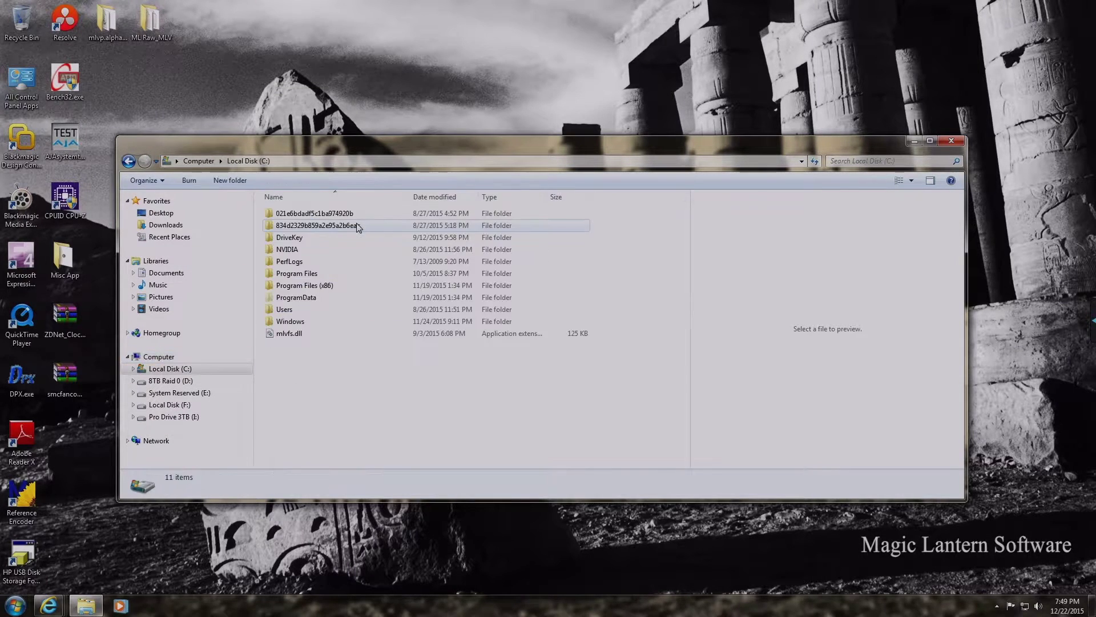
pyautogui.click(931, 181)
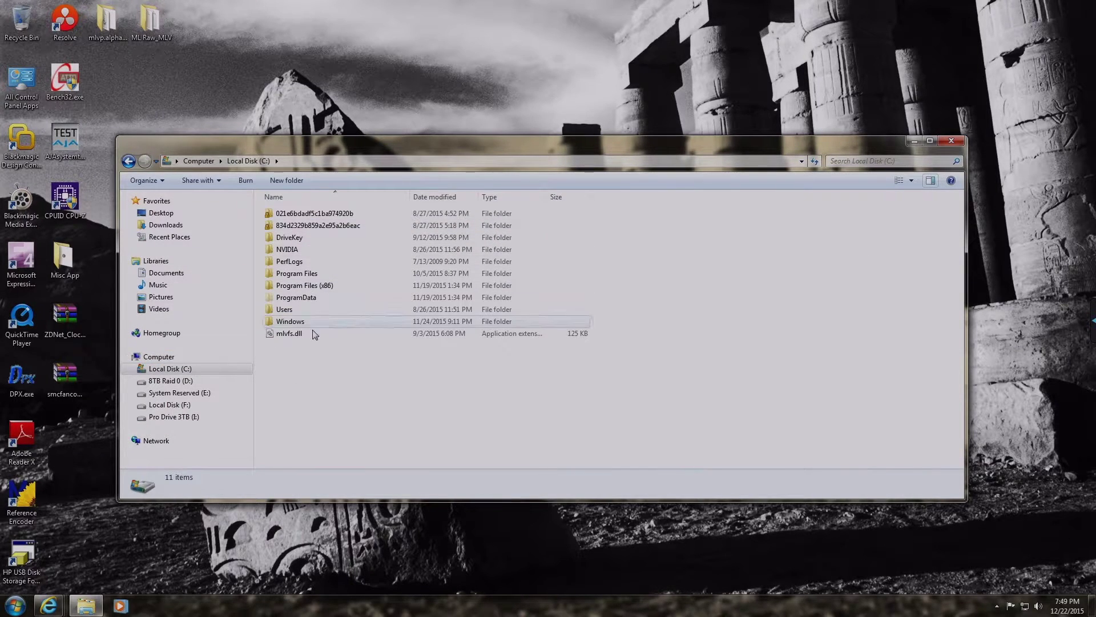
pyautogui.click(282, 335)
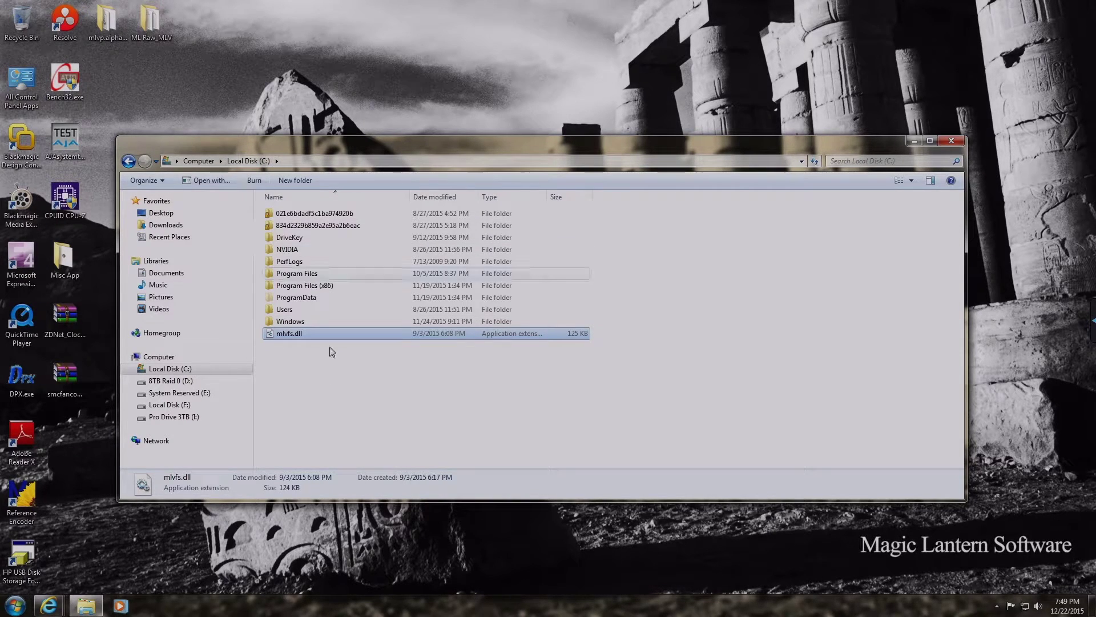
# Search for cmd to launch the Command Prompt, and move its window clear of the mlvfs.dll entry.
pyautogui.click(15, 607)
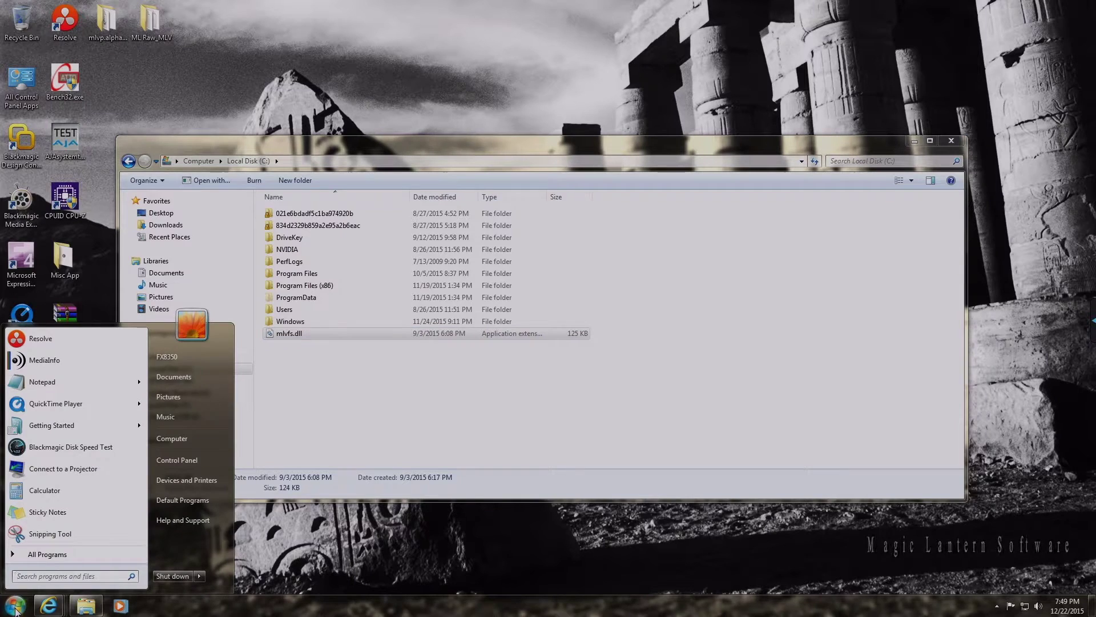
pyautogui.click(40, 574)
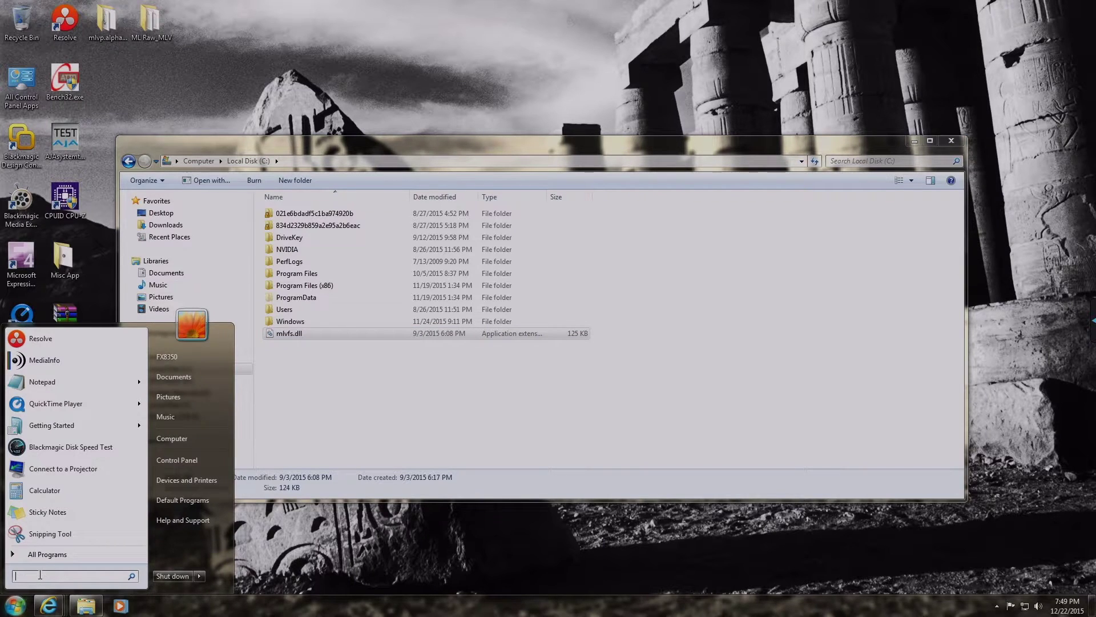
pyautogui.write('c')
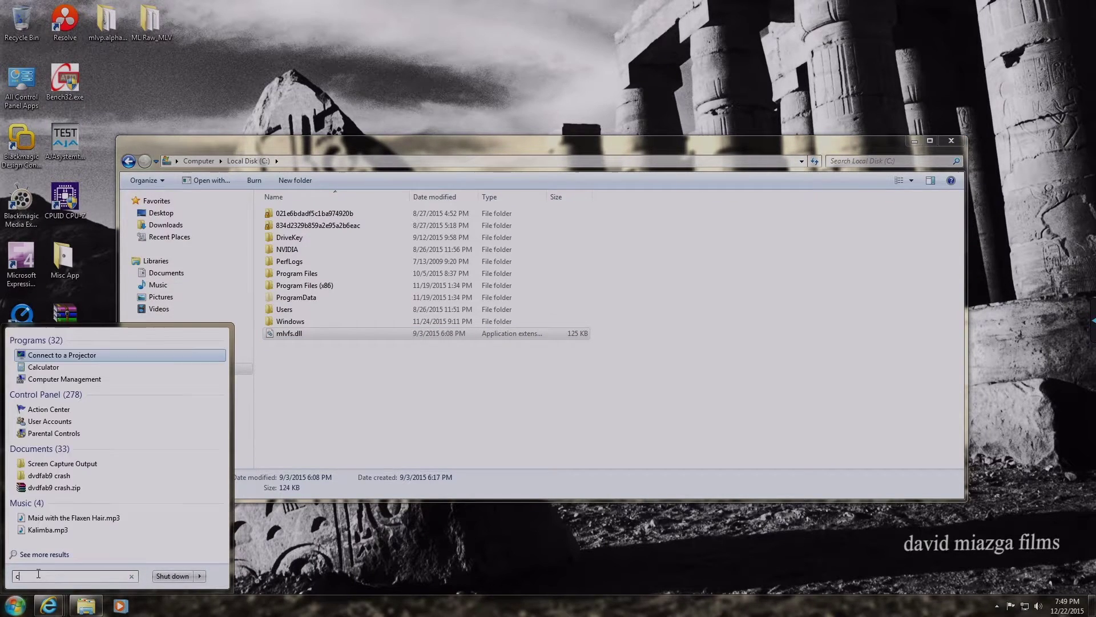
pyautogui.write('md')
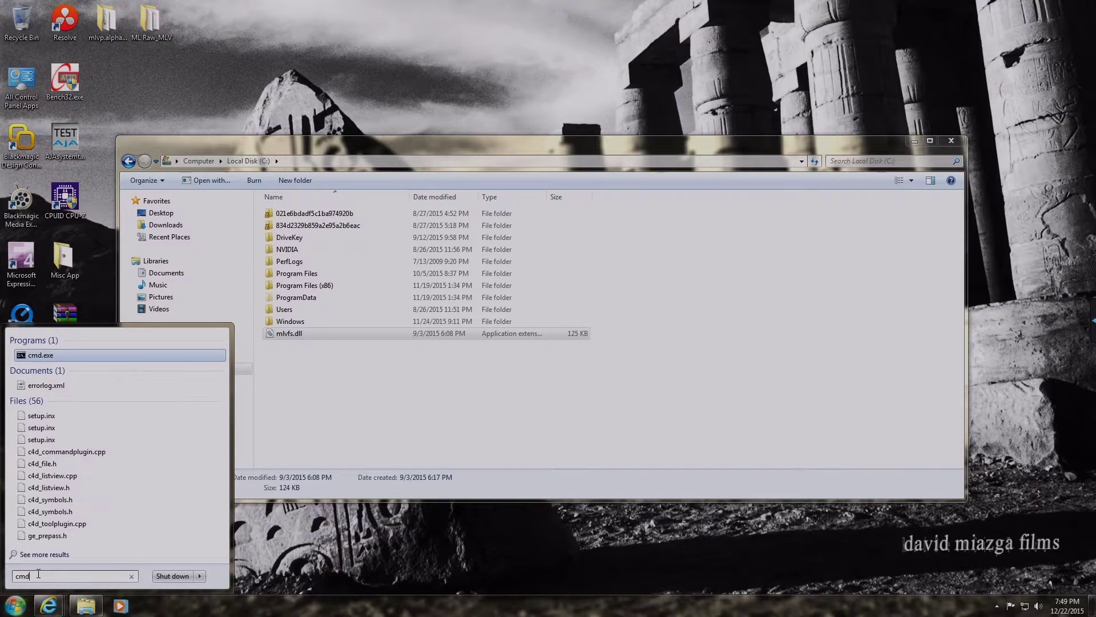
pyautogui.click(33, 357)
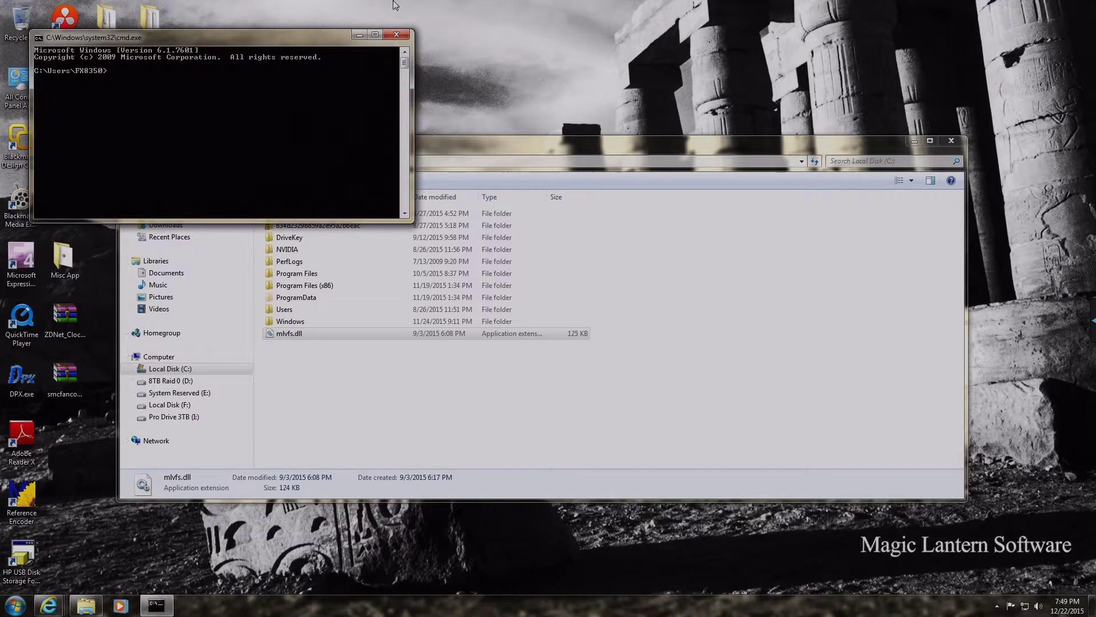
pyautogui.moveTo(245, 36); pyautogui.dragTo(766, 115)
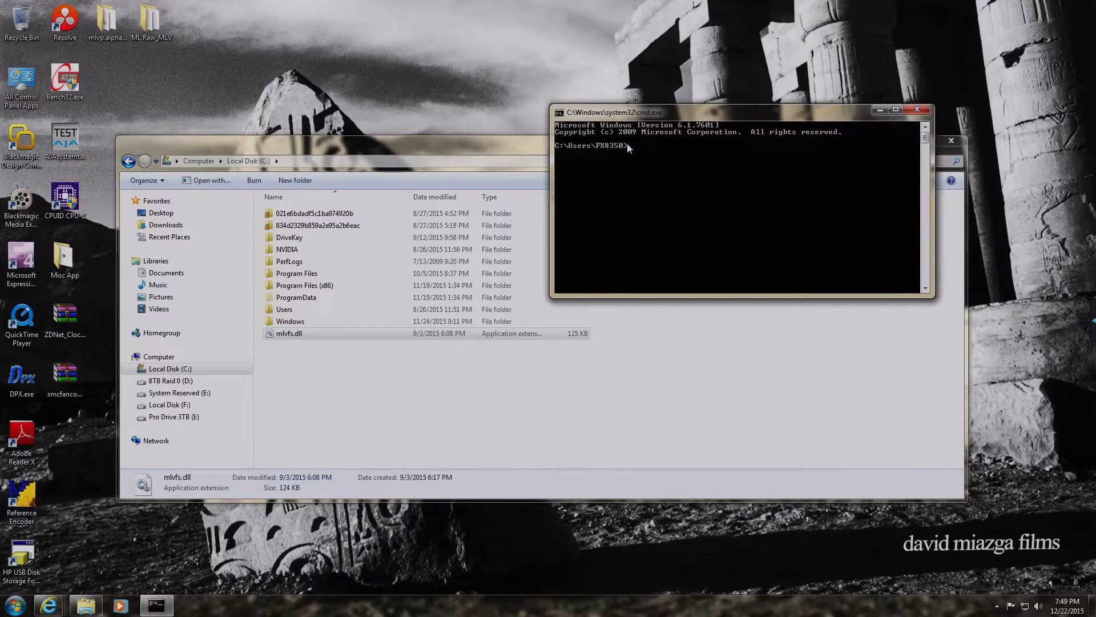
# Go up two directory levels with "cd .." to reach the C:\ root in the Command Prompt.
pyautogui.write('cd')
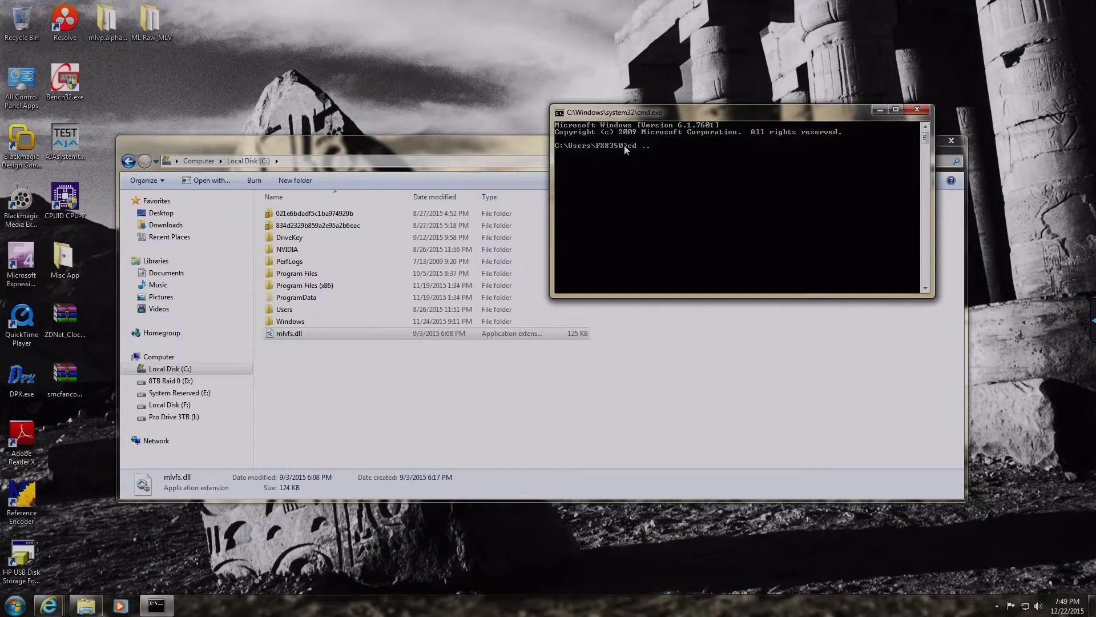
pyautogui.write('..')
pyautogui.press('Return')
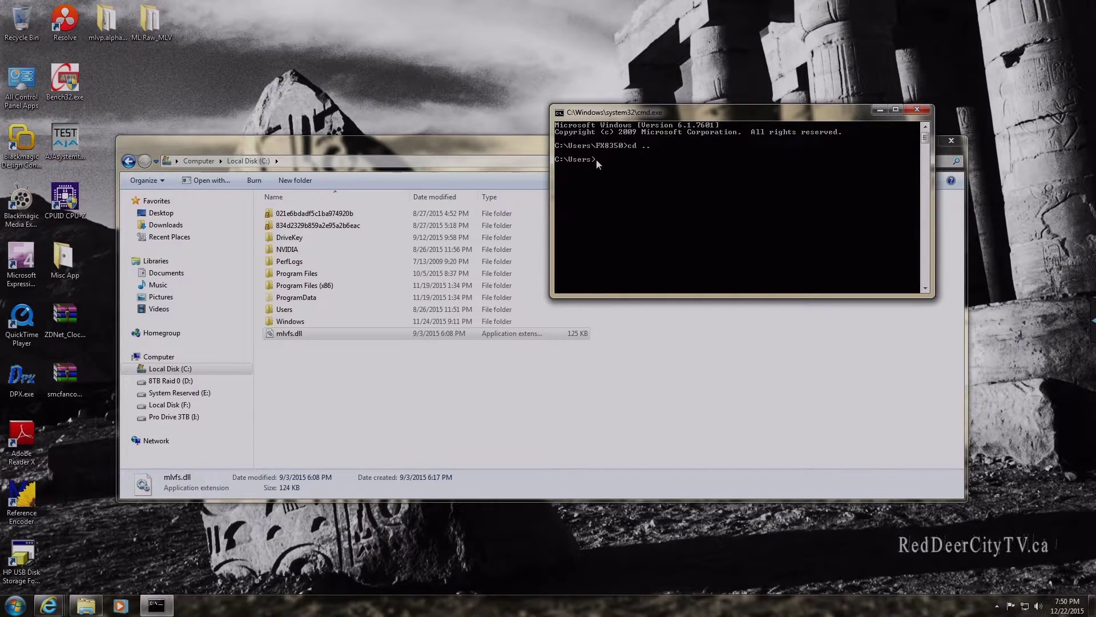
pyautogui.write('cd')
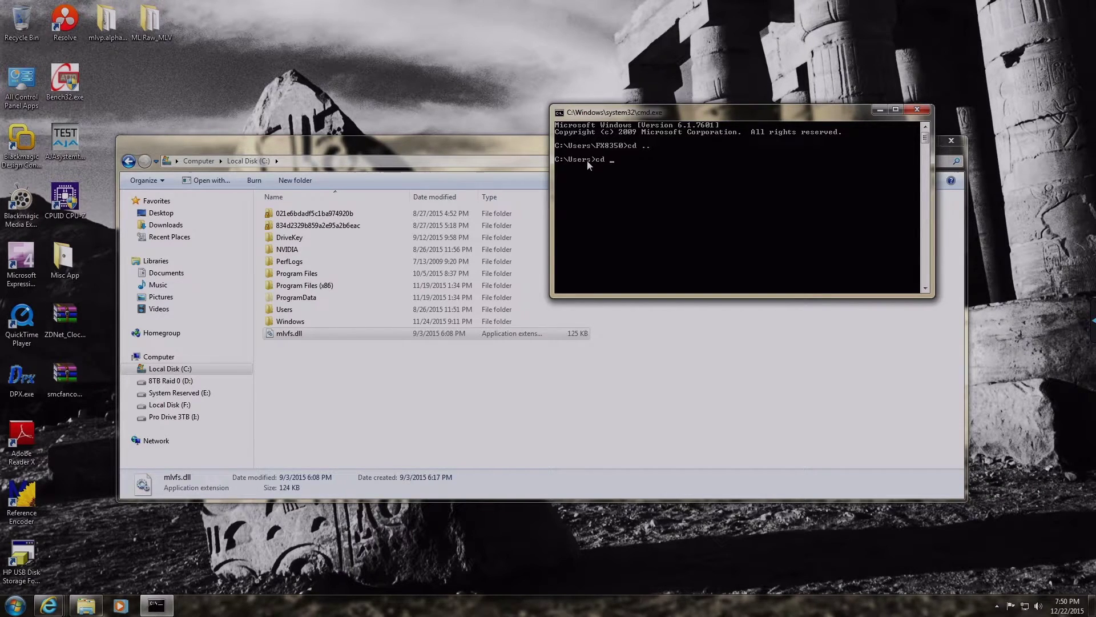
pyautogui.write('..')
pyautogui.press('Return')
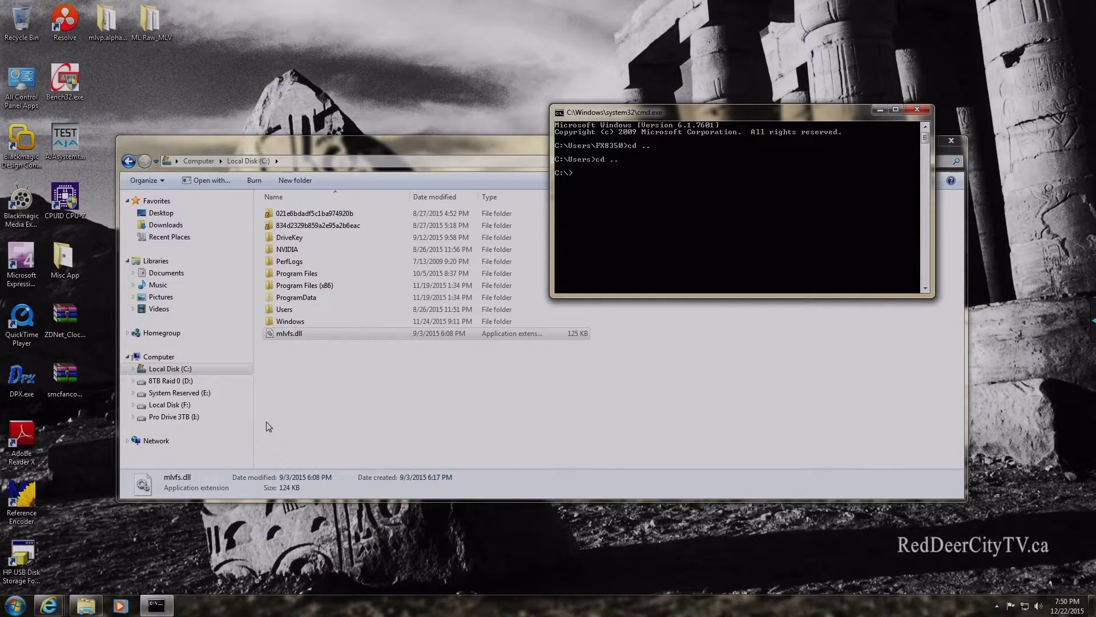
# Switch to the MLVFS forum topic in Internet Explorer and copy the command "pfm register mlvfs.dll".
pyautogui.click(160, 610)
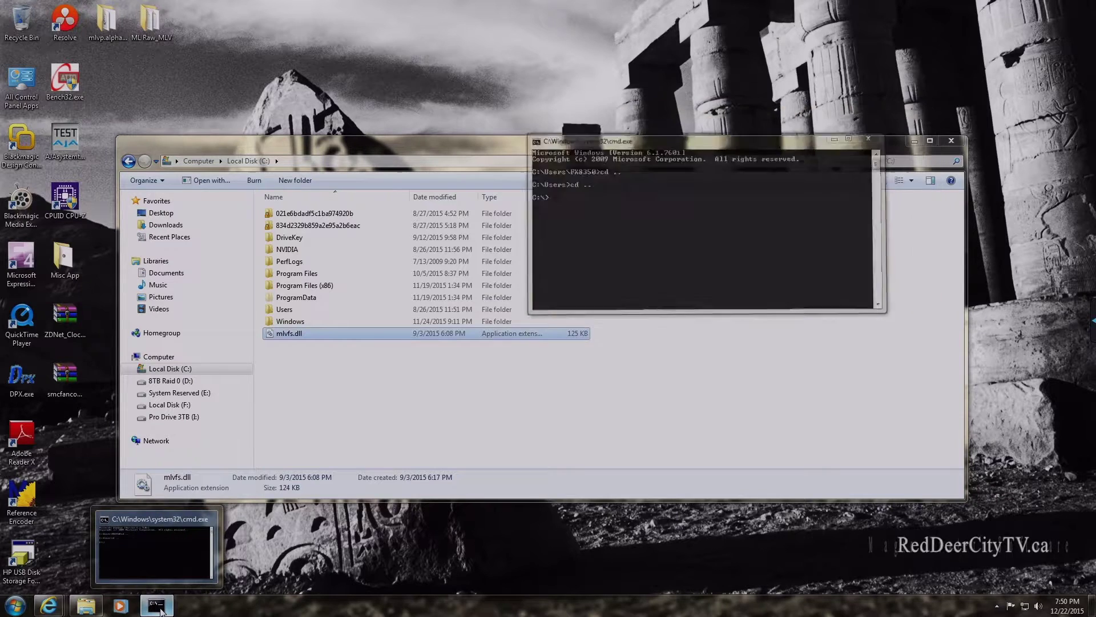
pyautogui.click(160, 610)
pyautogui.moveTo(49, 605)
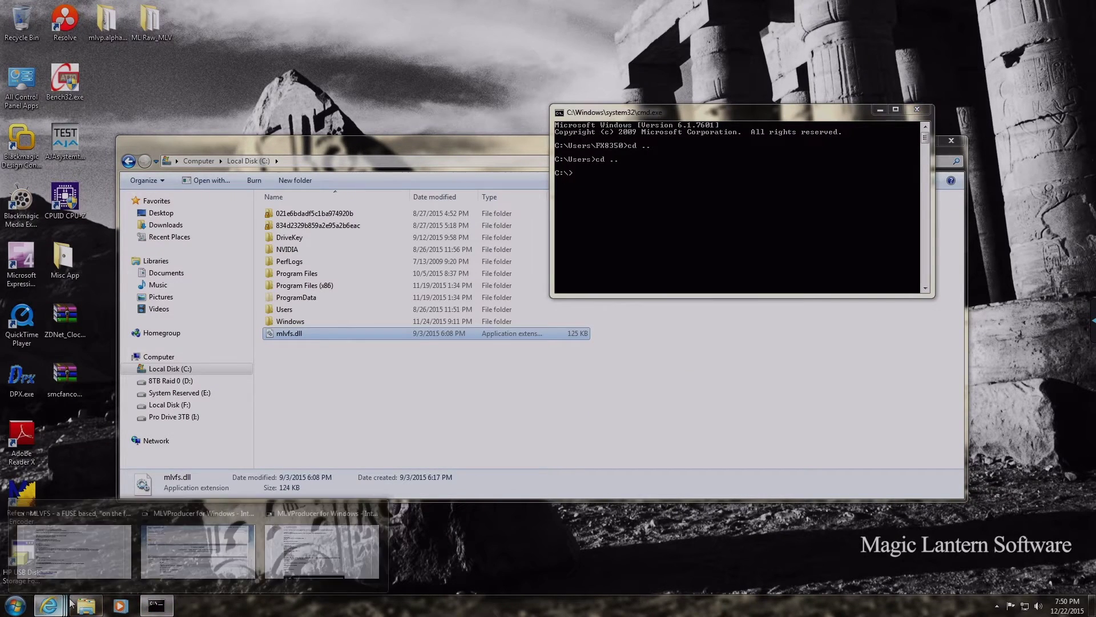
pyautogui.click(74, 547)
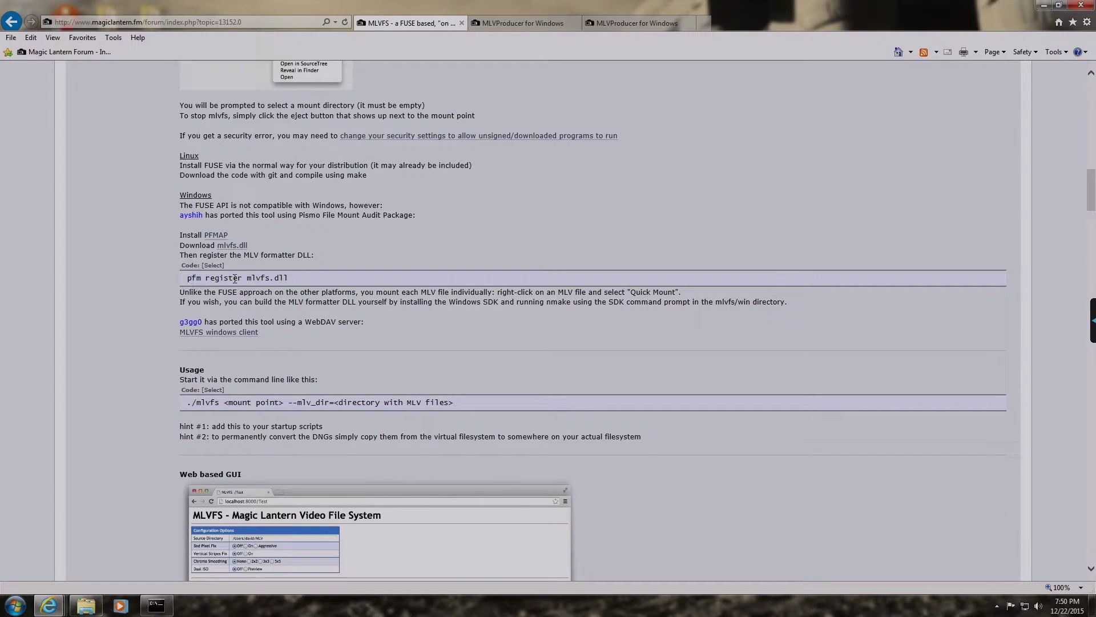
pyautogui.moveTo(298, 282); pyautogui.dragTo(229, 284)
pyautogui.rightClick(199, 280)
pyautogui.click(236, 302)
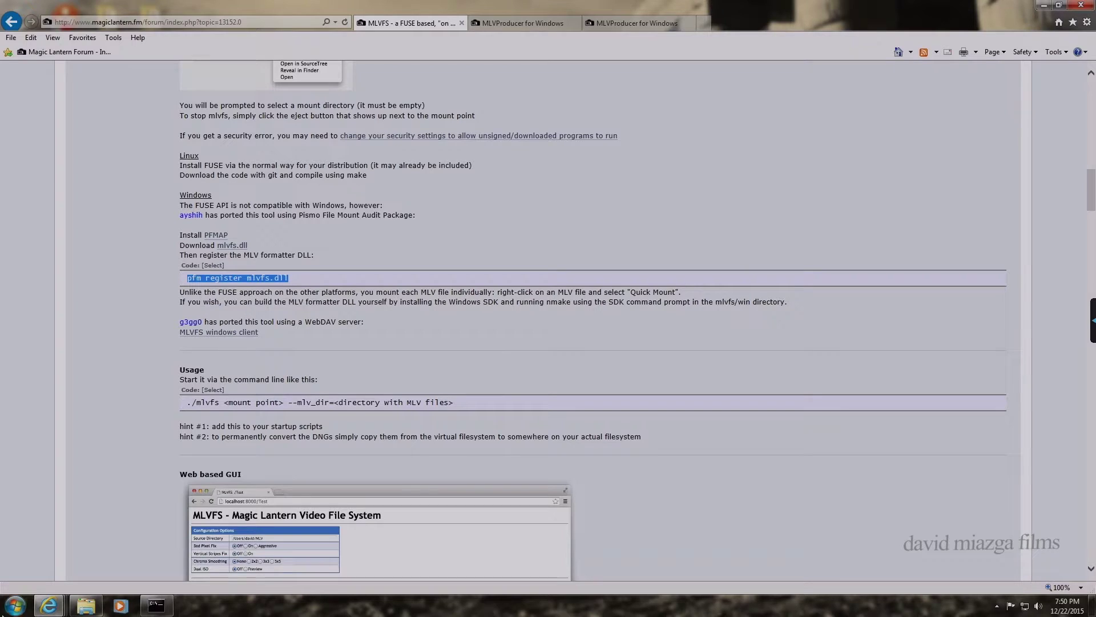
# Switch back to the Command Prompt, paste "pfm register mlvfs.dll" at the C:\ prompt and run it.
pyautogui.click(86, 605)
pyautogui.click(157, 606)
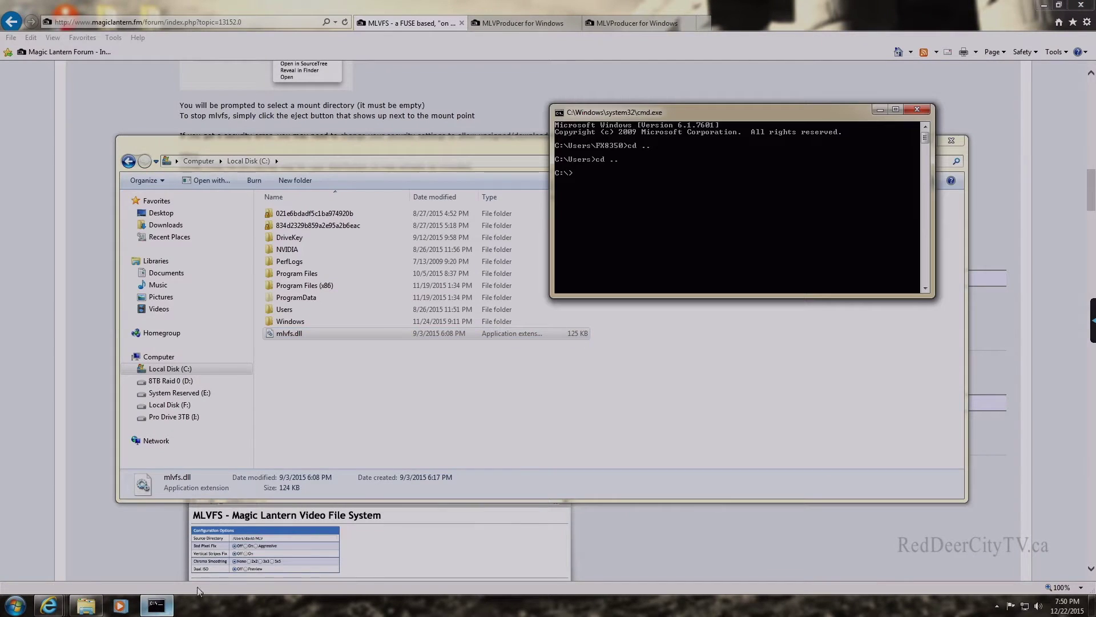
pyautogui.rightClick(585, 174)
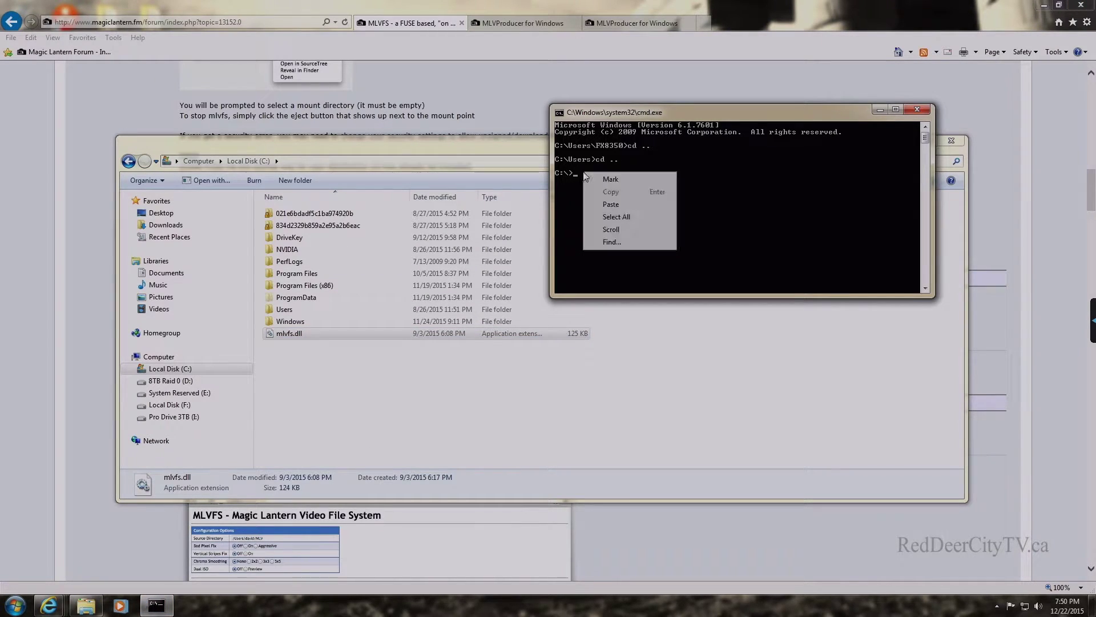
pyautogui.click(618, 202)
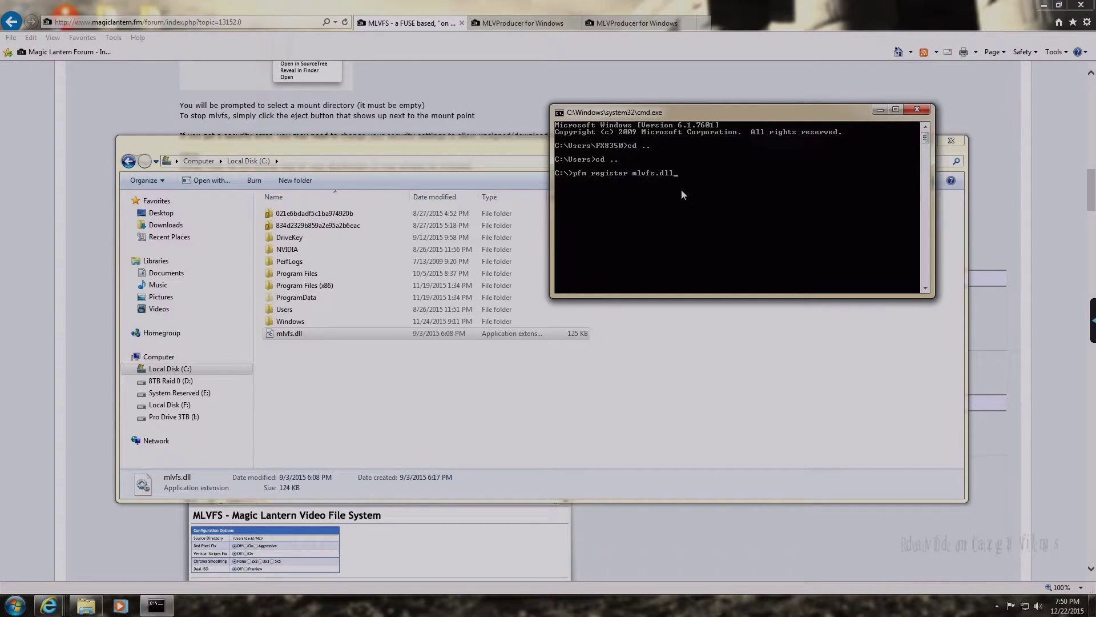
pyautogui.press('Return')
# Clear the desktop by closing the Command Prompt and the Local Disk (C:) window and minimizing the browser.
pyautogui.click(917, 110)
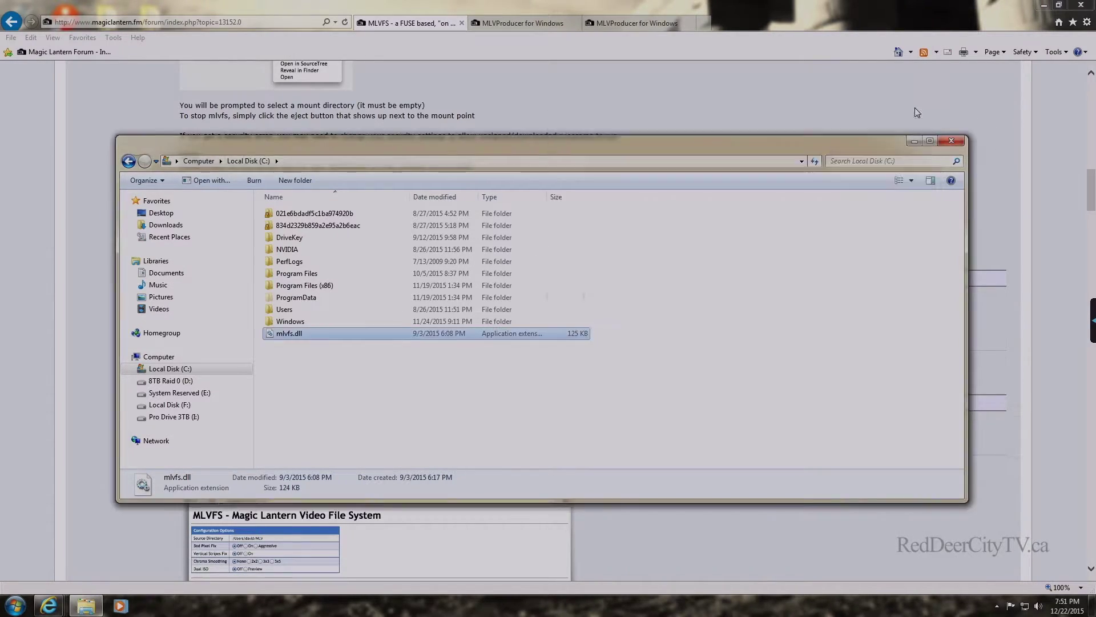
pyautogui.click(423, 378)
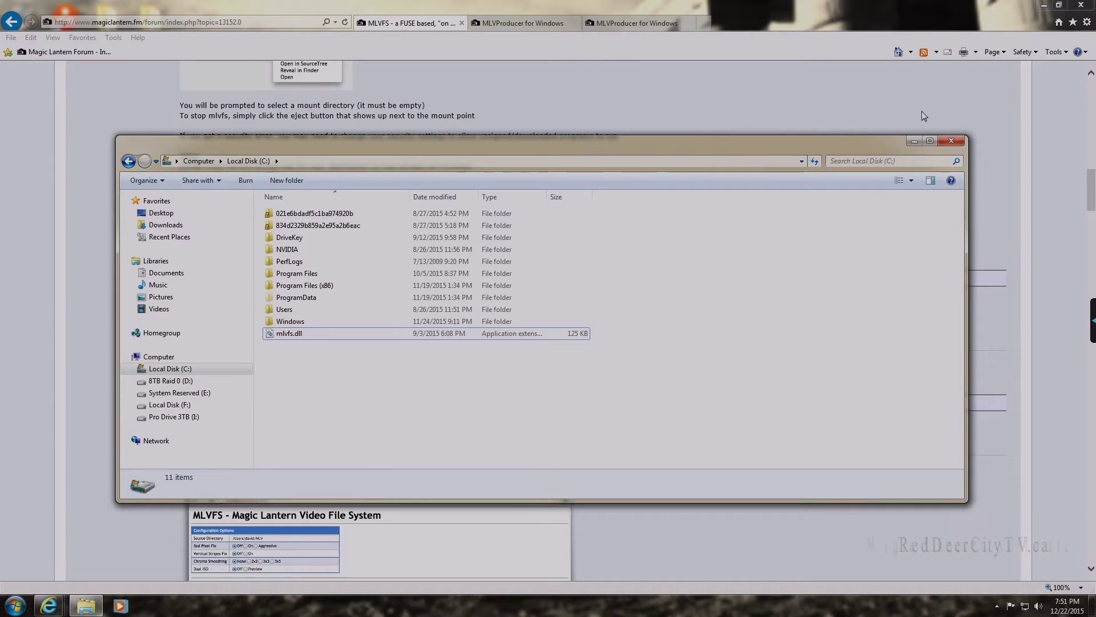
pyautogui.click(947, 139)
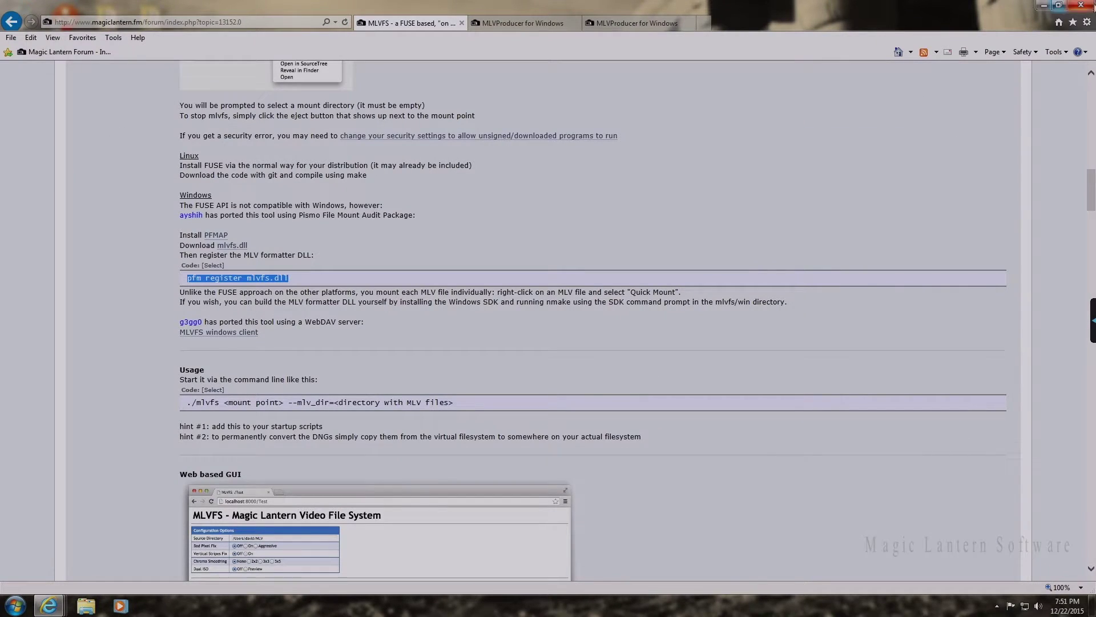
pyautogui.click(1042, 7)
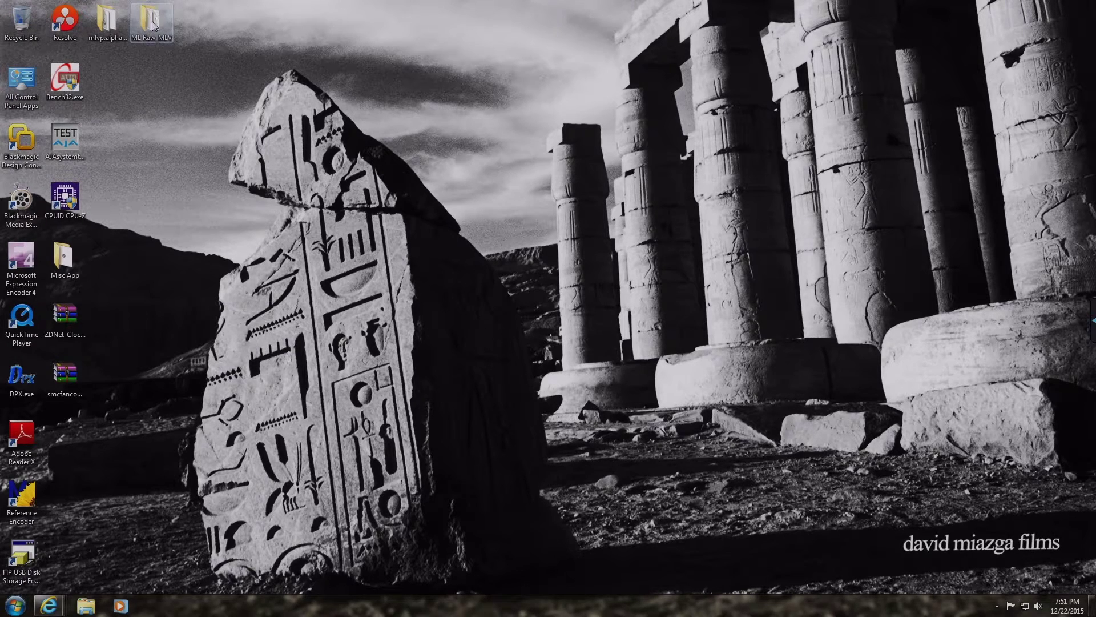
# Open the ML Raw_MLV folder from the desktop and reposition its window.
pyautogui.doubleClick(151, 24)
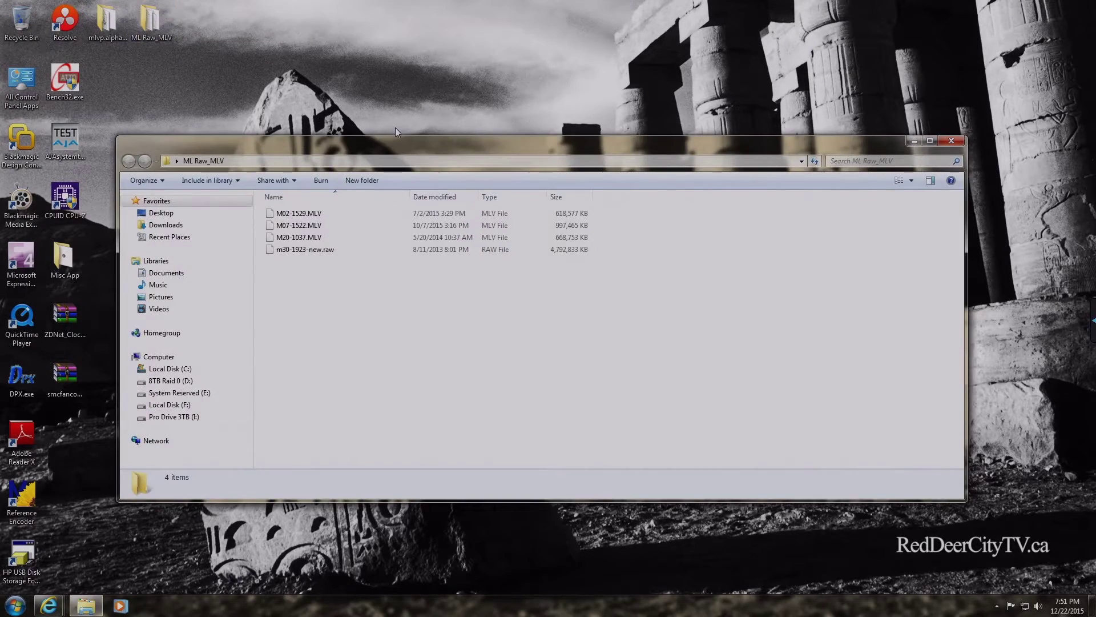
pyautogui.moveTo(412, 139); pyautogui.dragTo(485, 128)
# Switch to Internet Explorer and search Google in a new tab for "dng codec windows 7 x64".
pyautogui.click(48, 606)
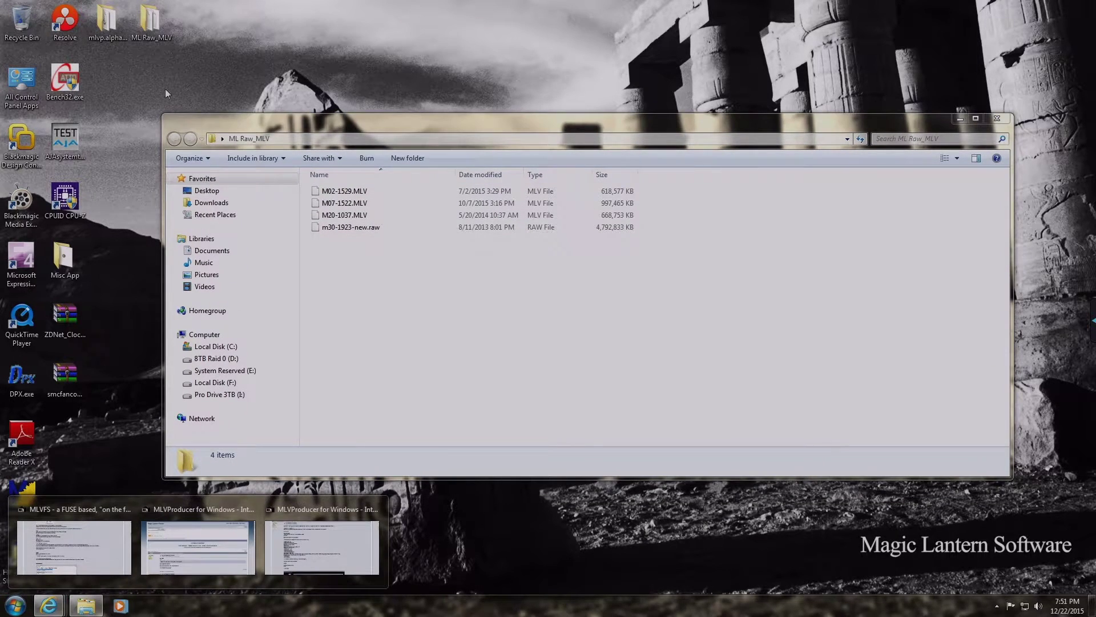
pyautogui.click(320, 567)
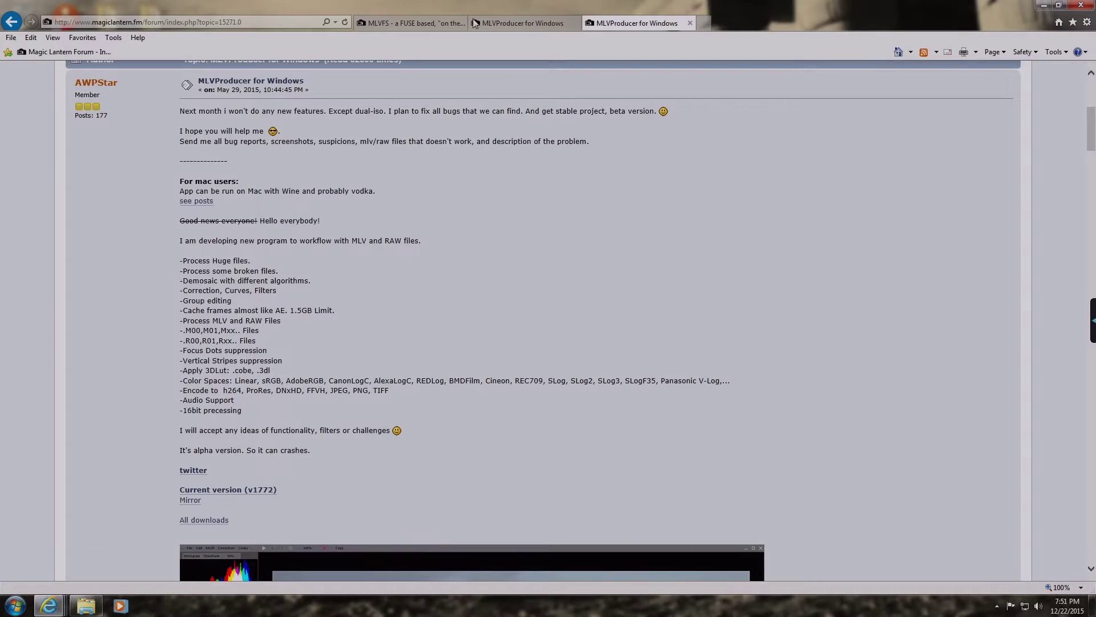
pyautogui.click(702, 23)
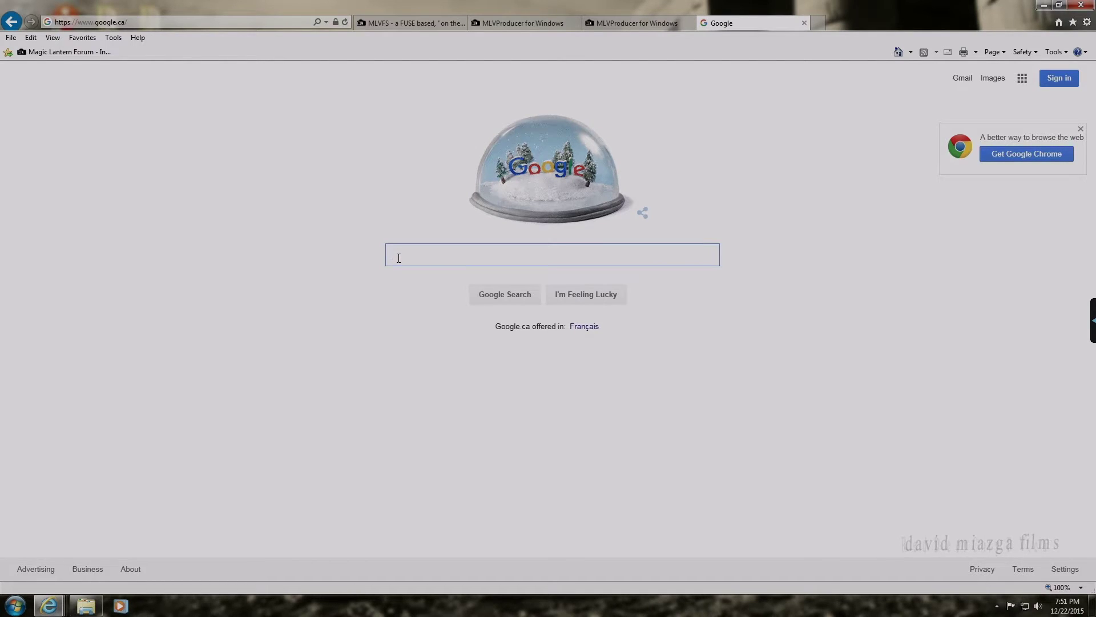
pyautogui.write('dng')
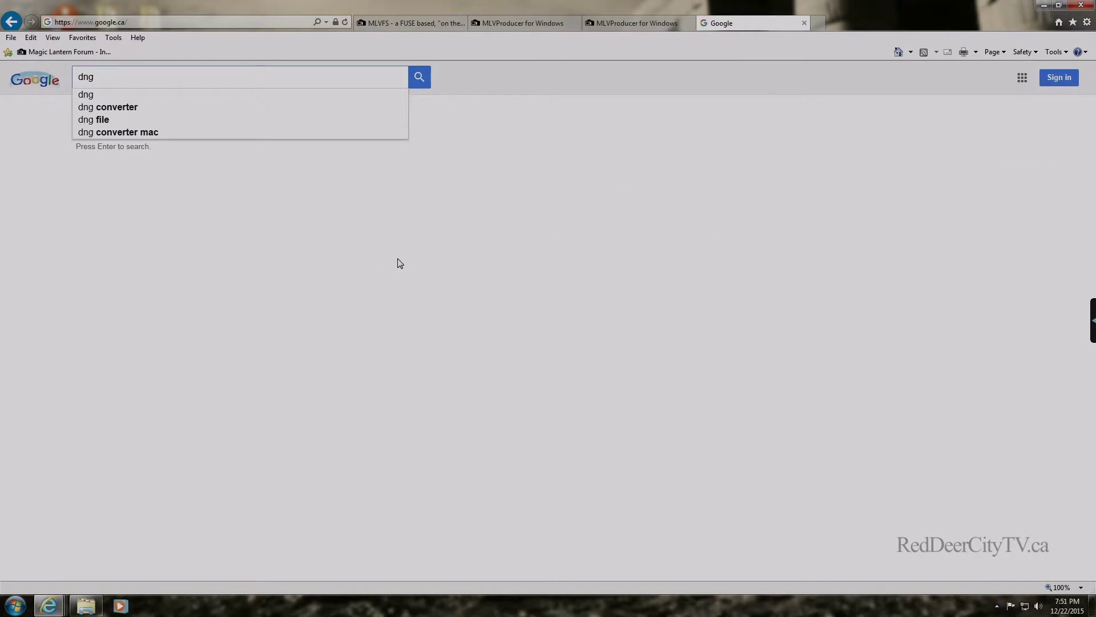
pyautogui.write(' codec')
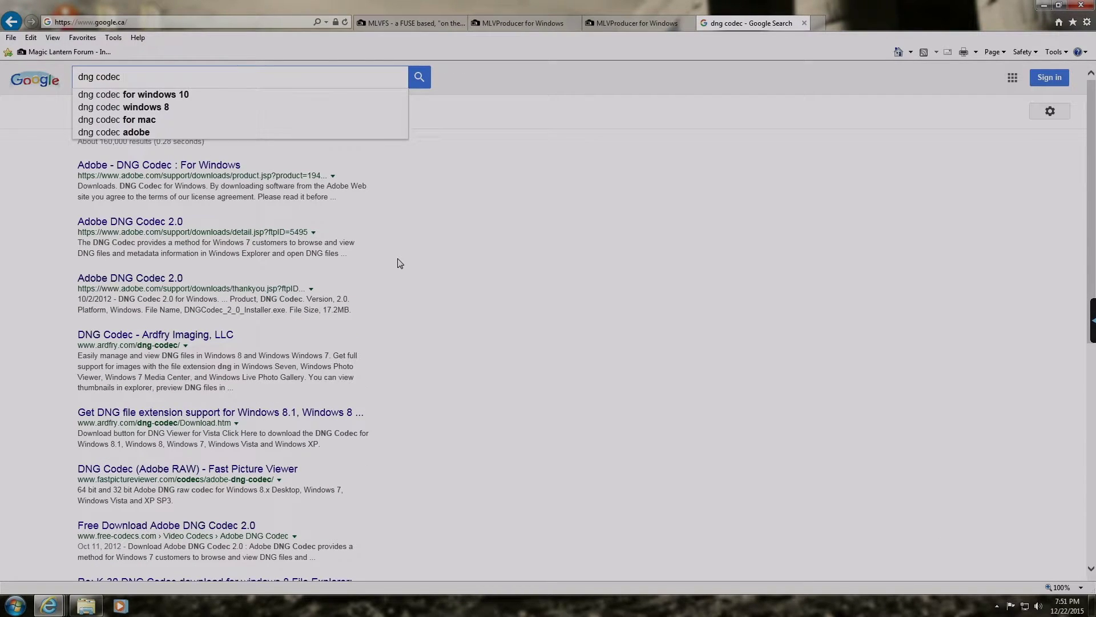
pyautogui.write(' windows')
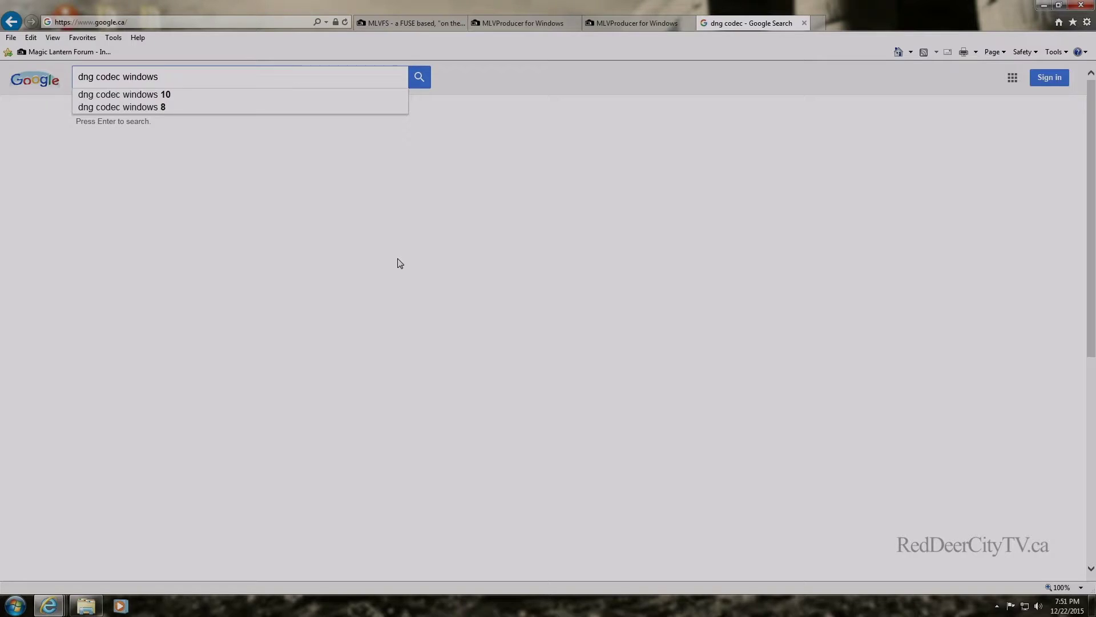
pyautogui.write(' 7')
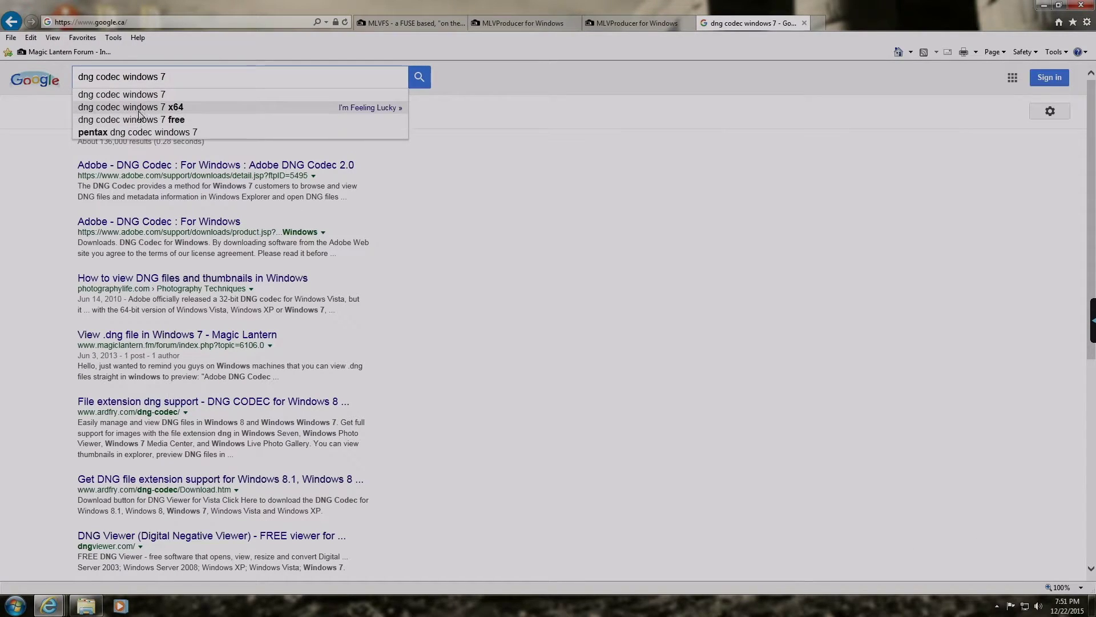
pyautogui.click(177, 107)
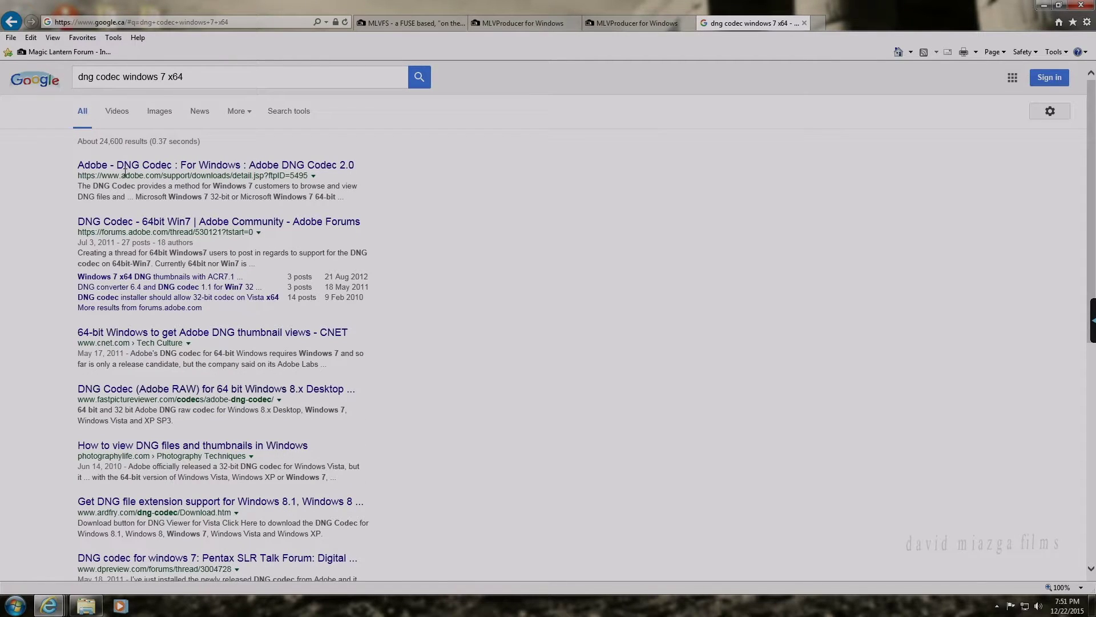
# Open the Adobe DNG Codec 2.0 search result and proceed to the download page for DNGCodec_2_0_Installer.exe.
pyautogui.click(201, 167)
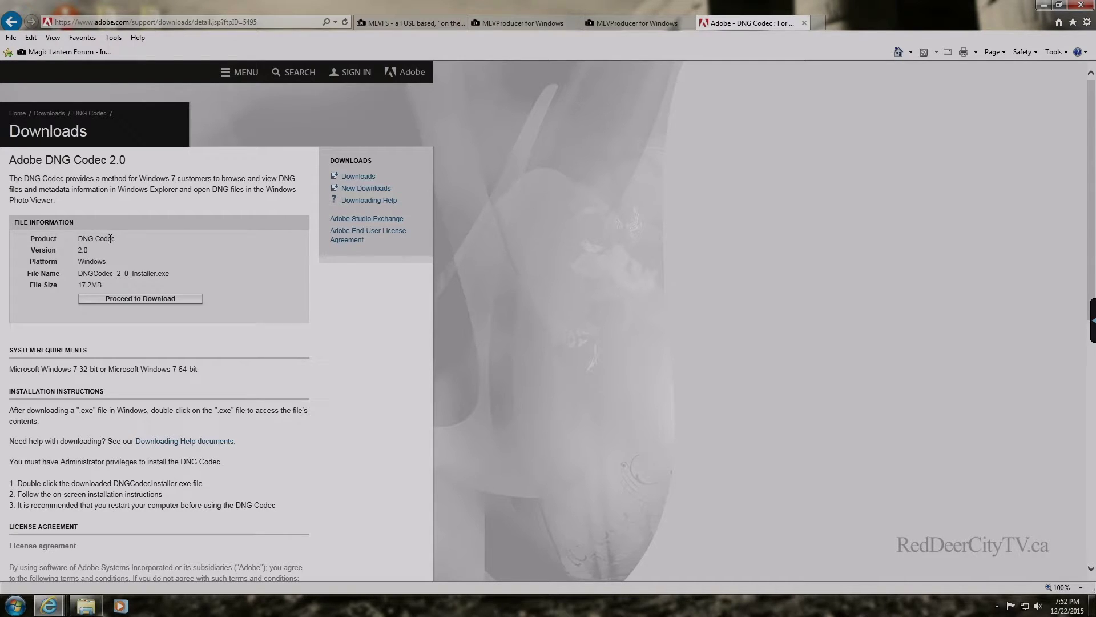
pyautogui.click(154, 300)
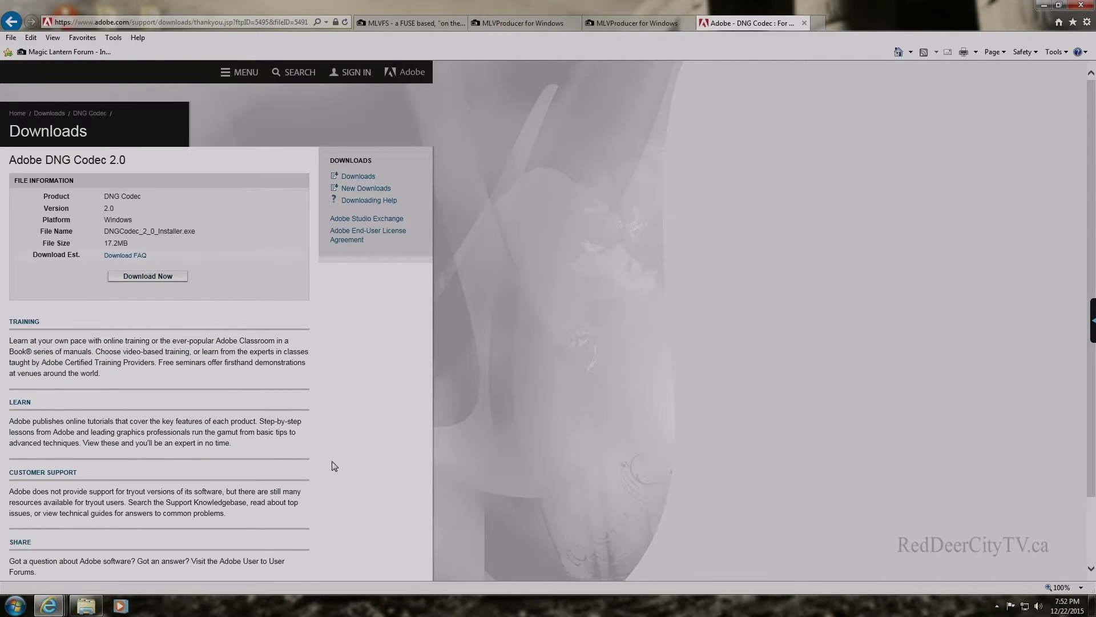
pyautogui.scroll(-3, 206, 251)
pyautogui.scroll(3, 301, 375)
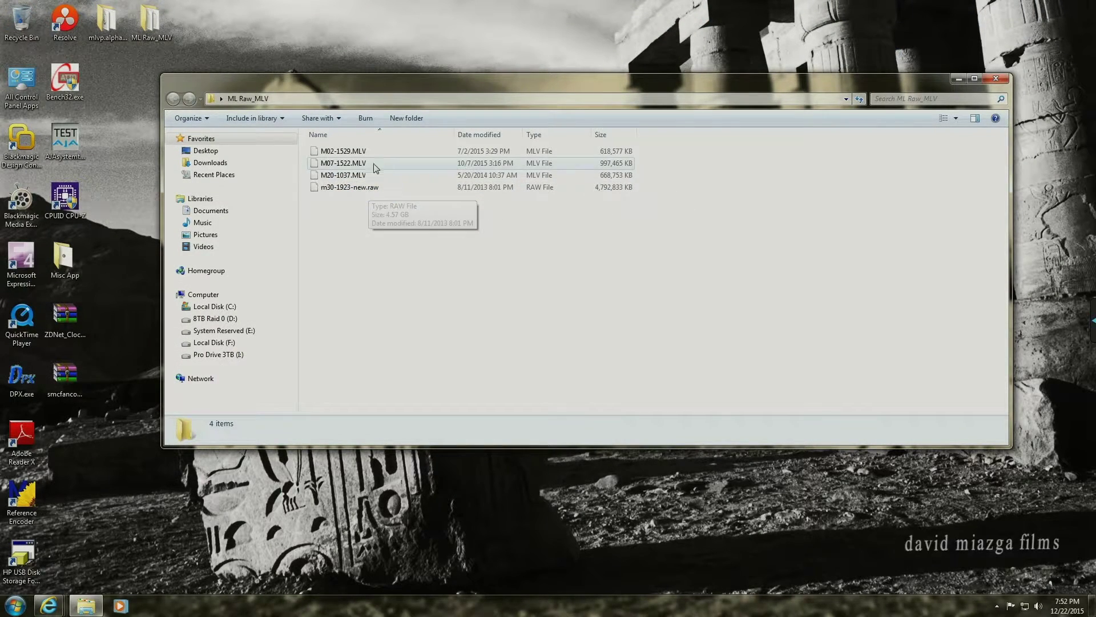
# Quick mount the M02-1529.MLV file in the ML Raw_MLV folder.
pyautogui.click(351, 155)
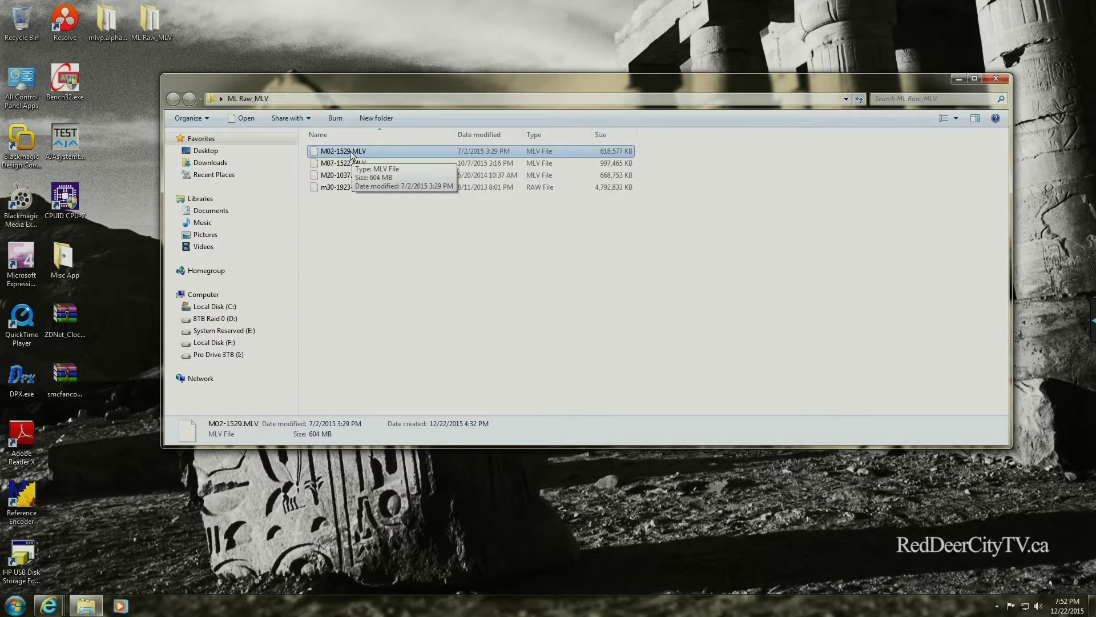
pyautogui.rightClick(351, 155)
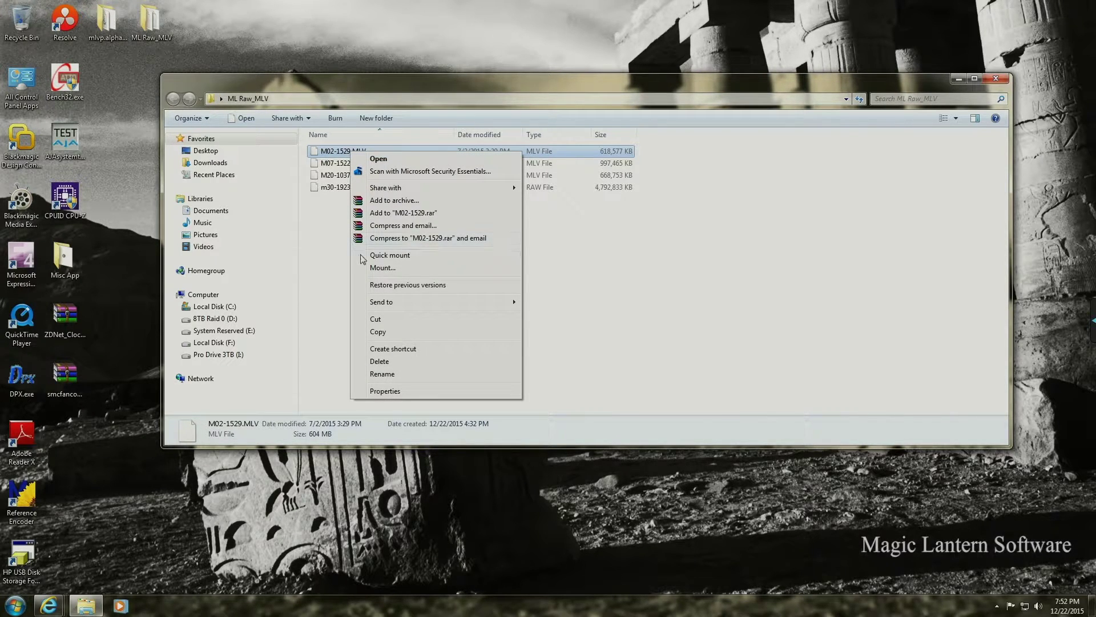
pyautogui.click(400, 257)
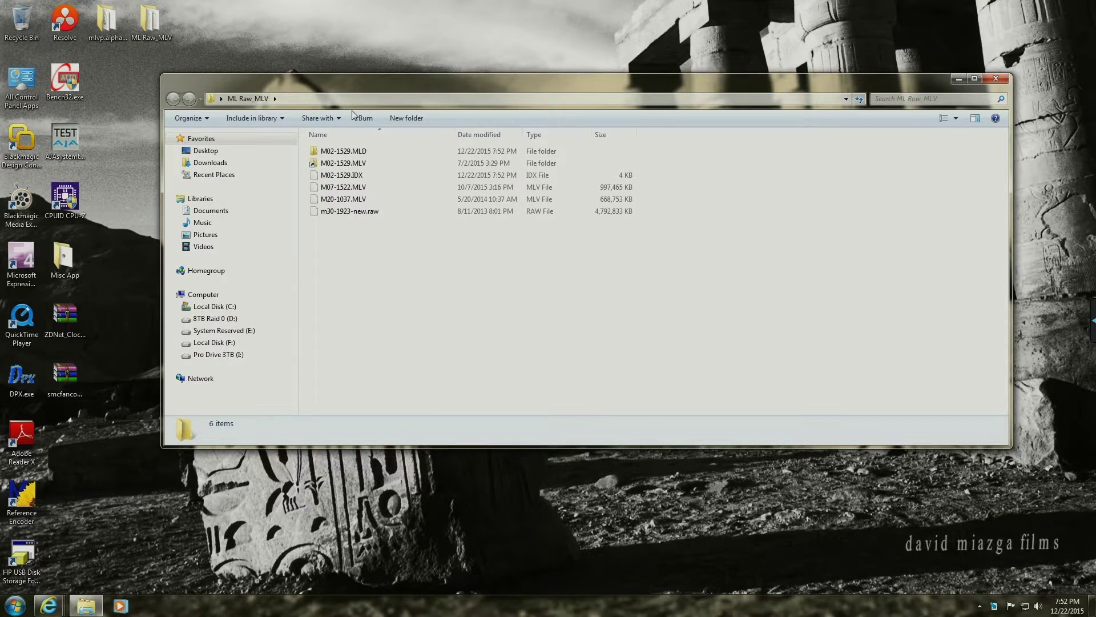
# Inspect the M02-1529.IDX file created beside the clip and open the mounted M02-1529.MLV folder.
pyautogui.click(349, 166)
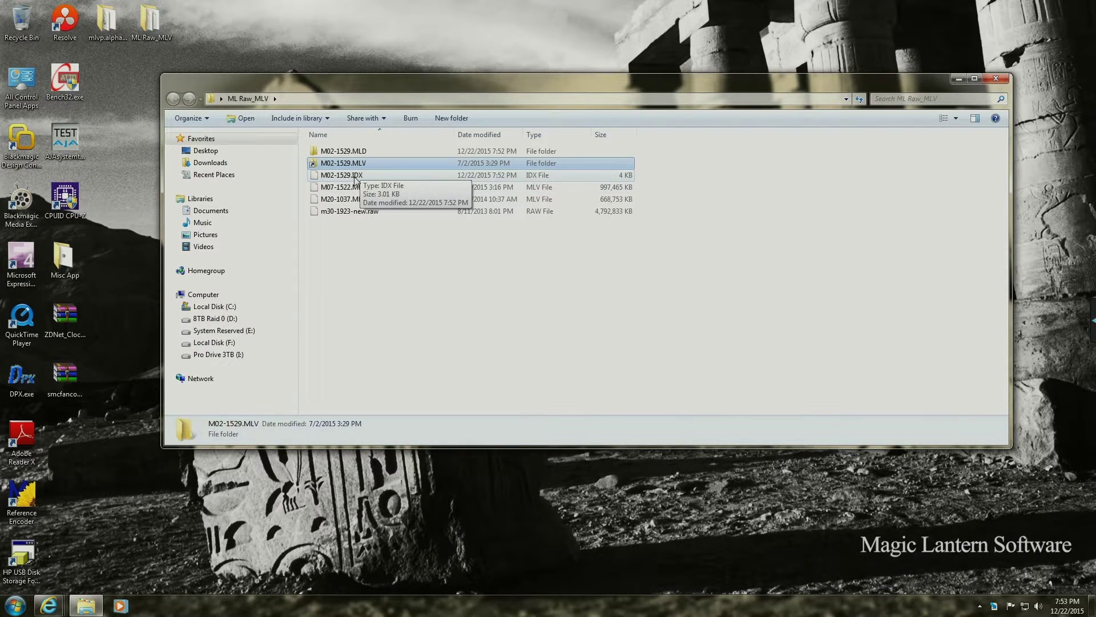
pyautogui.click(364, 179)
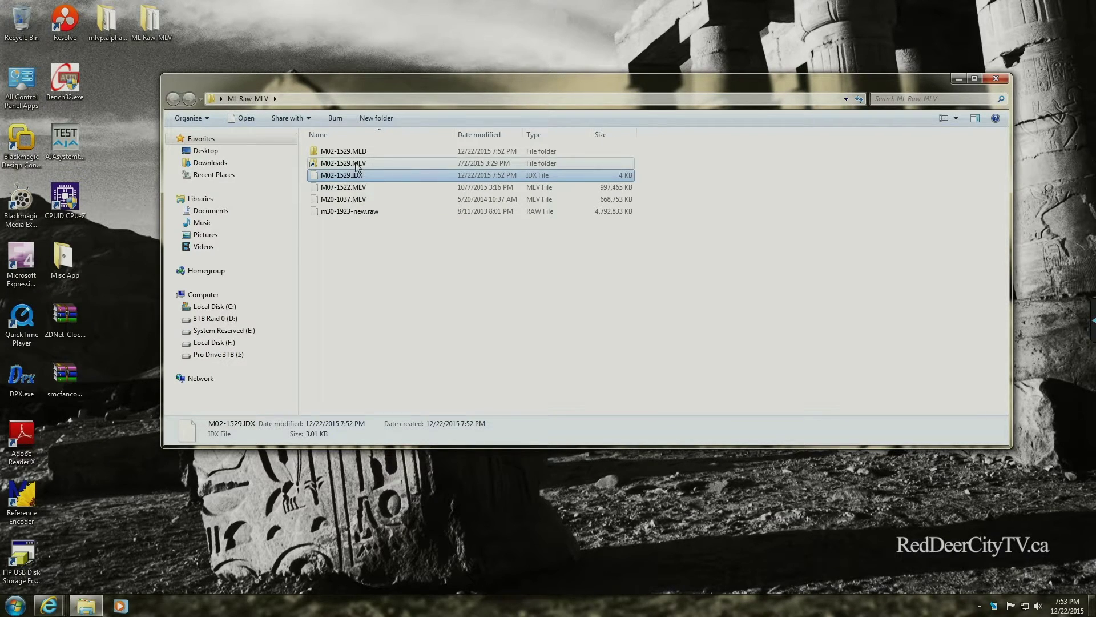
pyautogui.click(356, 164)
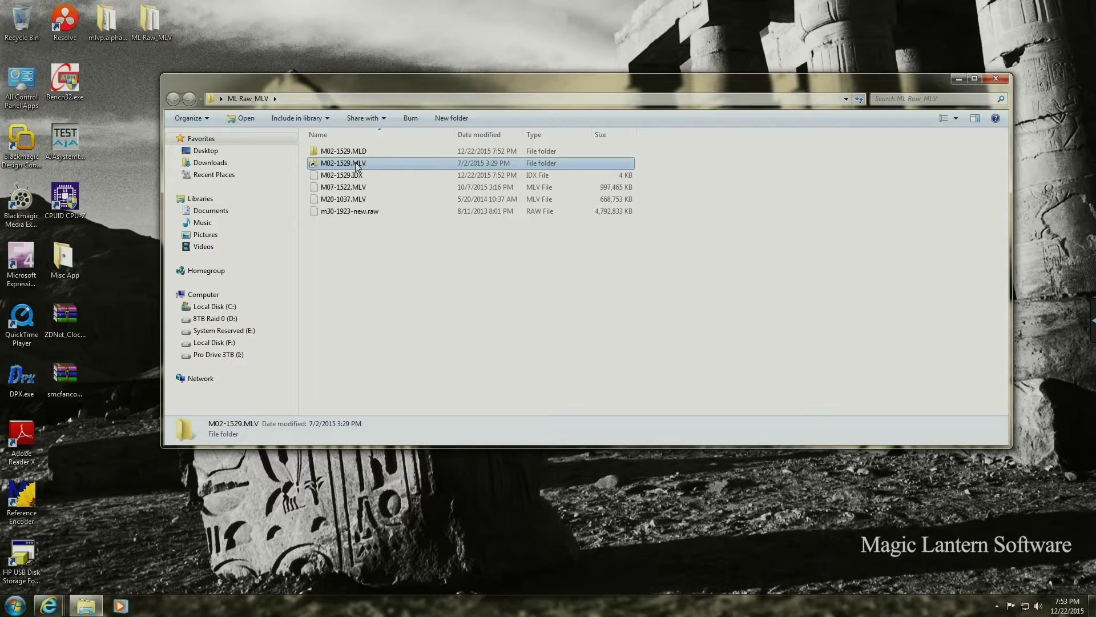
pyautogui.doubleClick(356, 164)
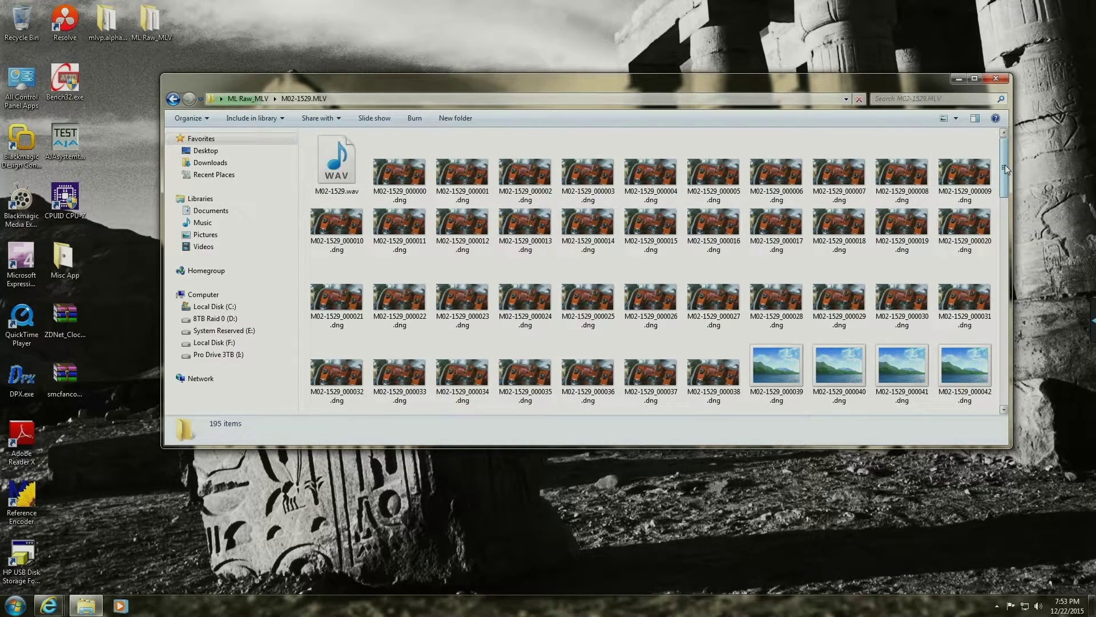
# Narrow the M02-1529.MLV folder window and turn on its file preview pane.
pyautogui.moveTo(1006, 169); pyautogui.dragTo(1005, 183)
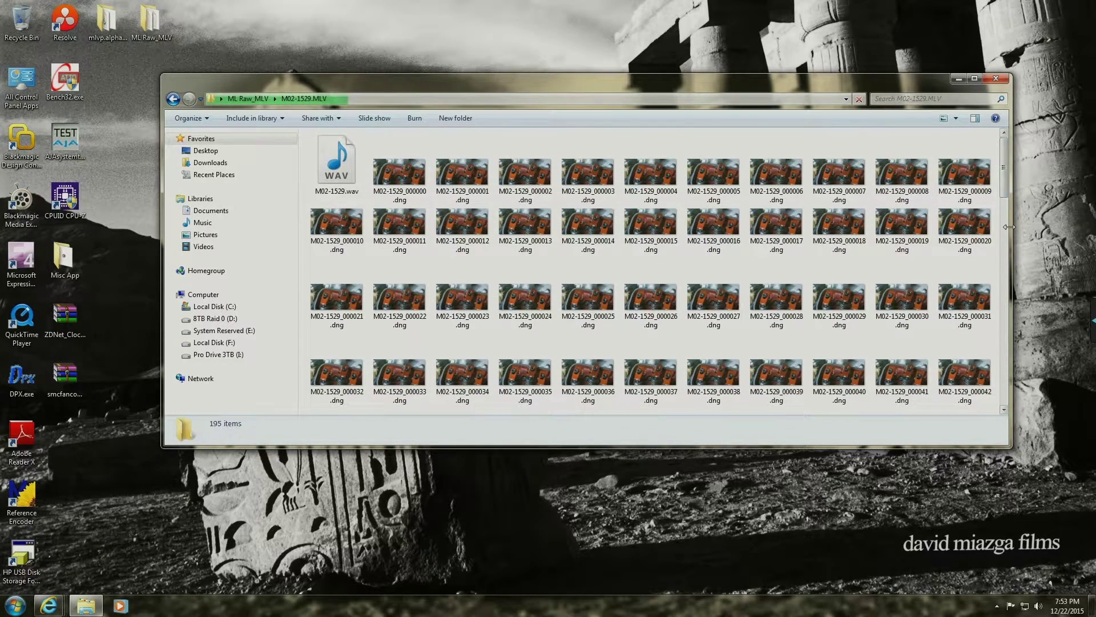
pyautogui.moveTo(1009, 226); pyautogui.dragTo(847, 227)
pyautogui.click(811, 118)
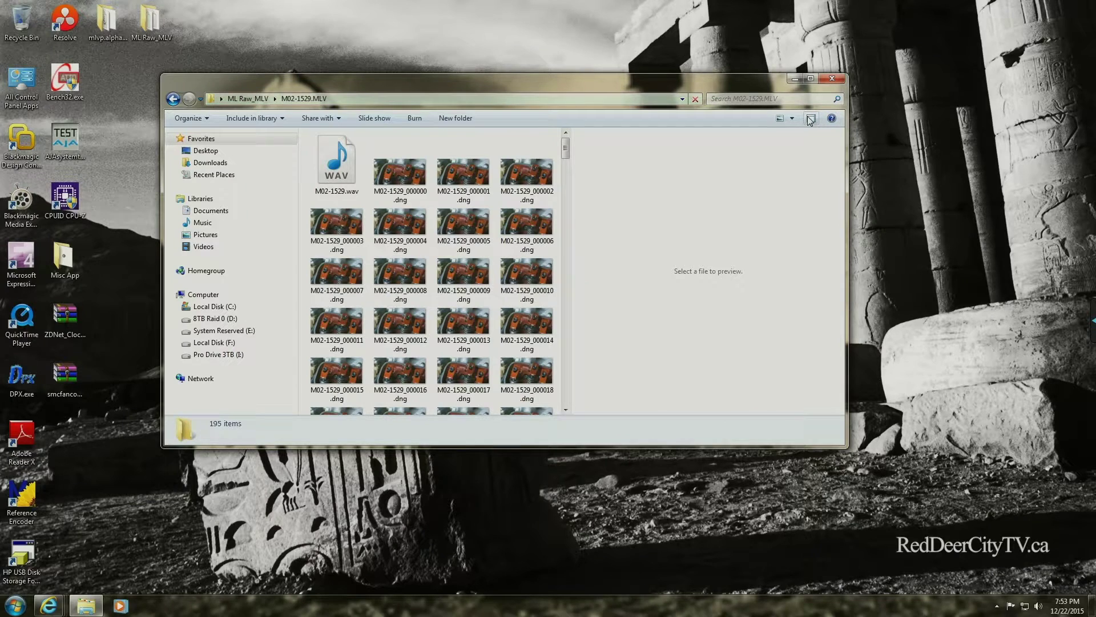
# Inspect the general and audio properties of M02-1529.wav with MediaInfo.
pyautogui.click(338, 169)
pyautogui.rightClick(336, 166)
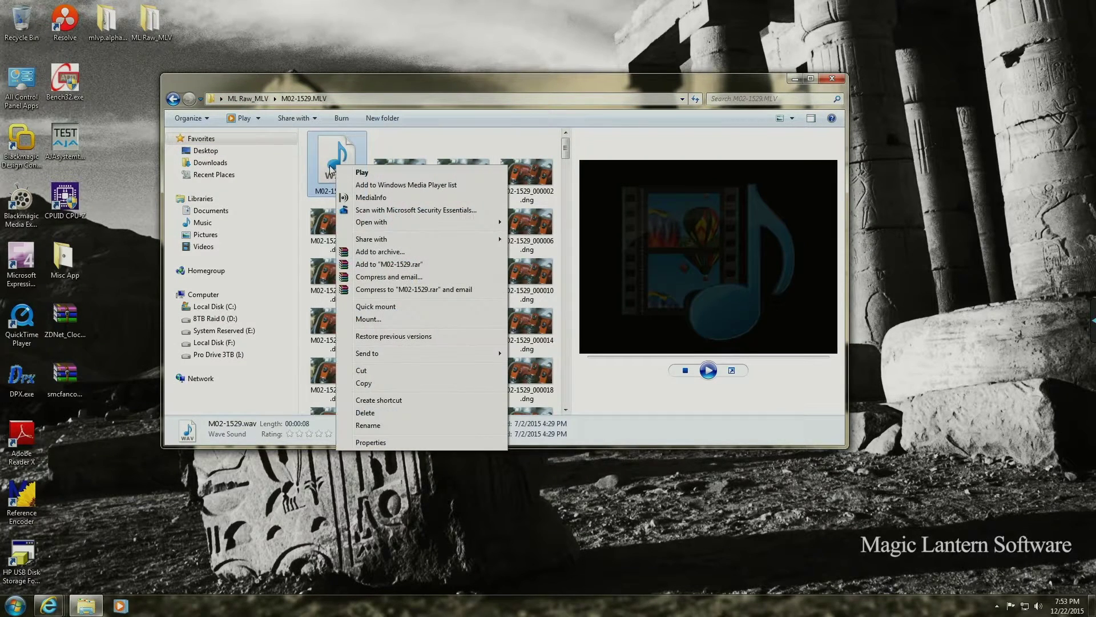
pyautogui.click(383, 200)
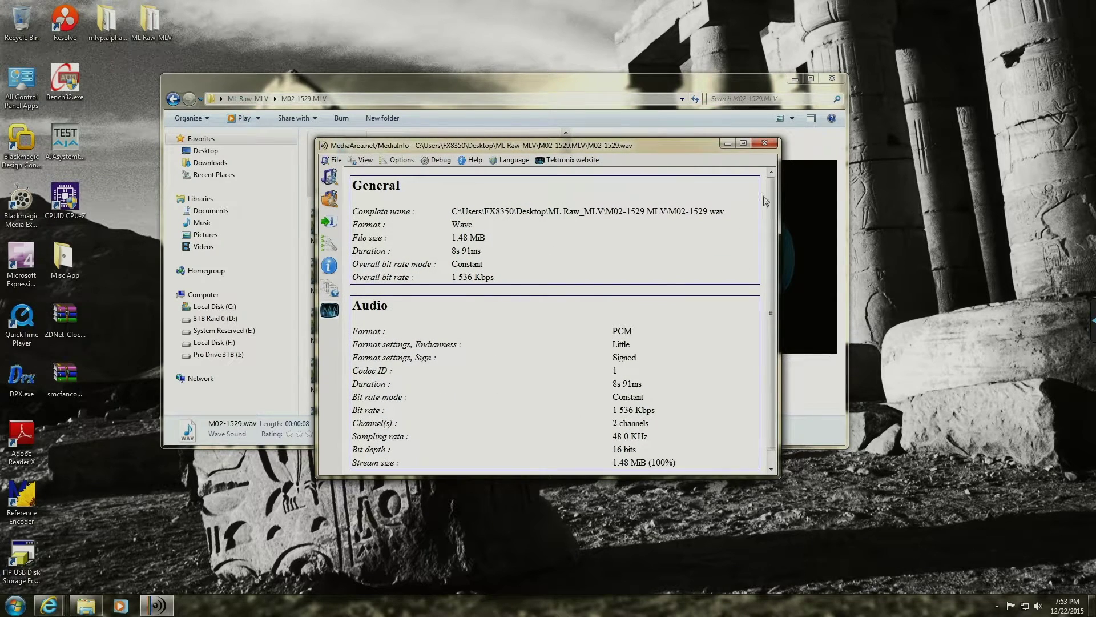
pyautogui.moveTo(770, 206); pyautogui.dragTo(772, 227)
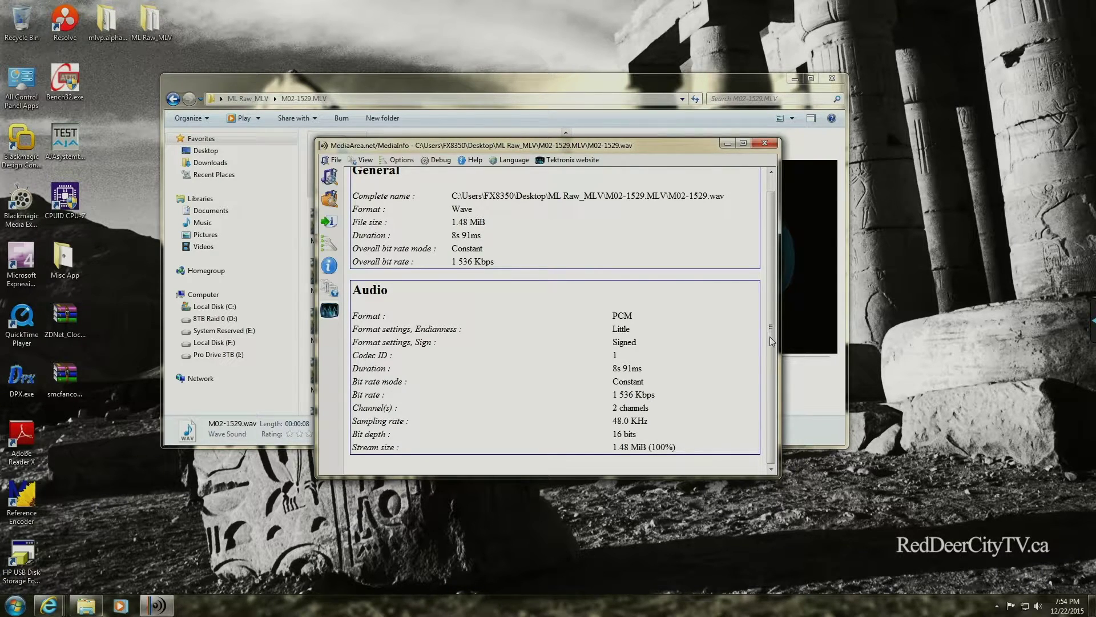
pyautogui.moveTo(770, 338); pyautogui.dragTo(772, 289)
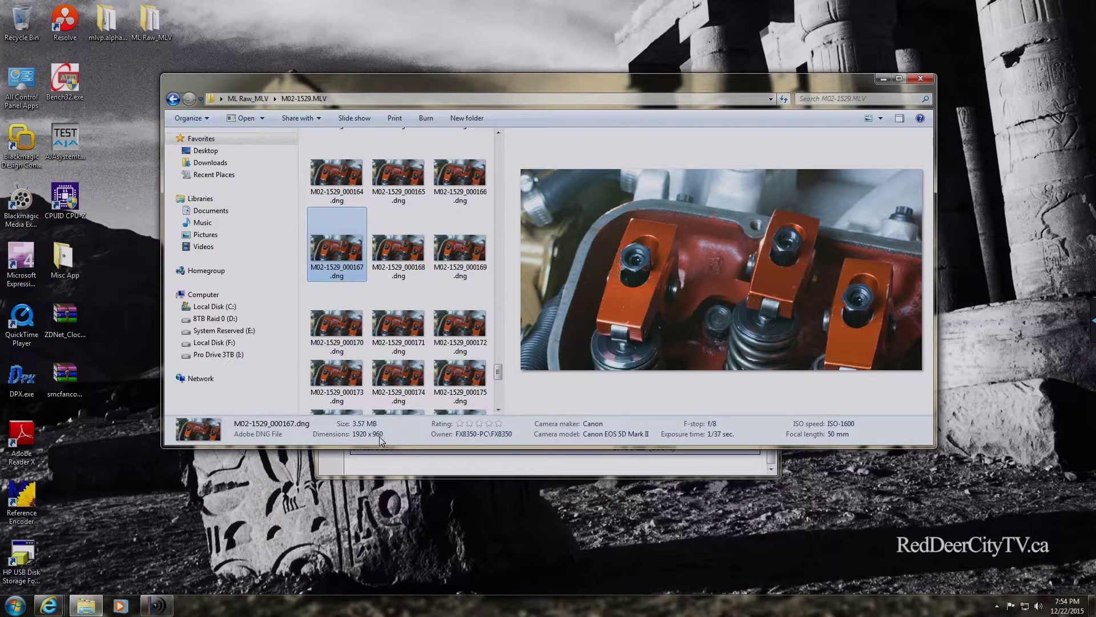
# Enlarge the file details area for M02-1529_000167.dng and preview the frame in Windows Photo Viewer.
pyautogui.moveTo(507, 417); pyautogui.dragTo(513, 361)
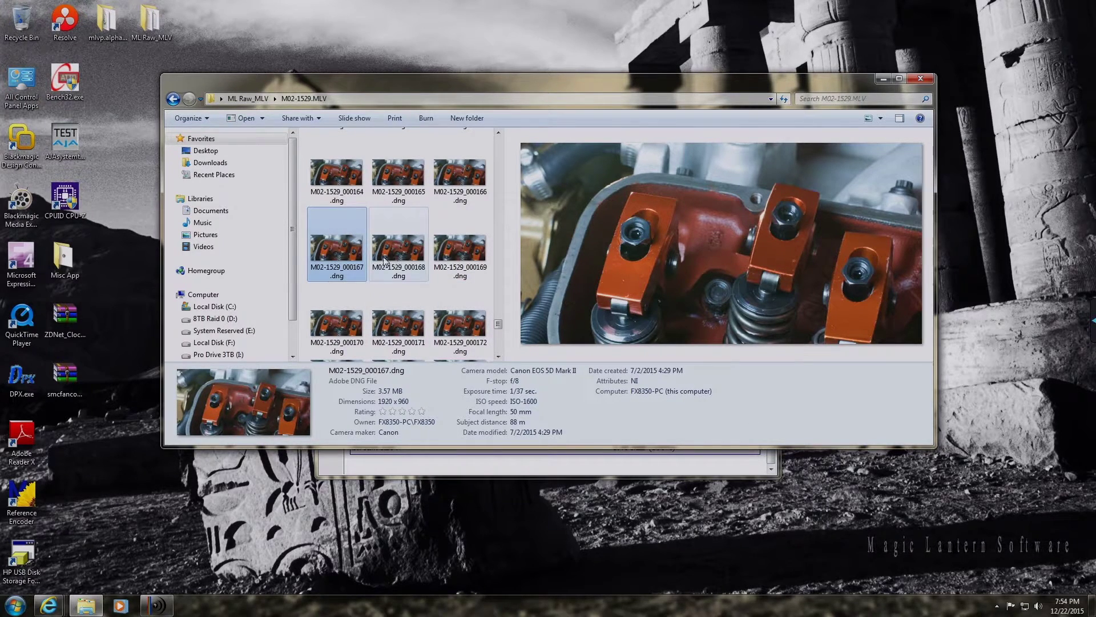
pyautogui.rightClick(338, 250)
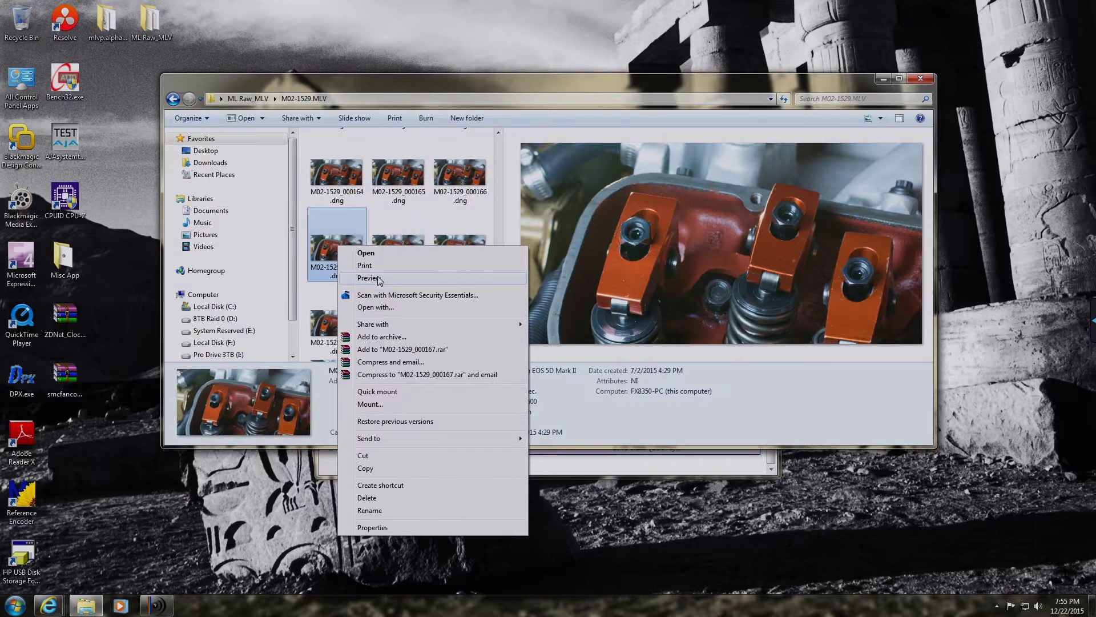
pyautogui.click(383, 278)
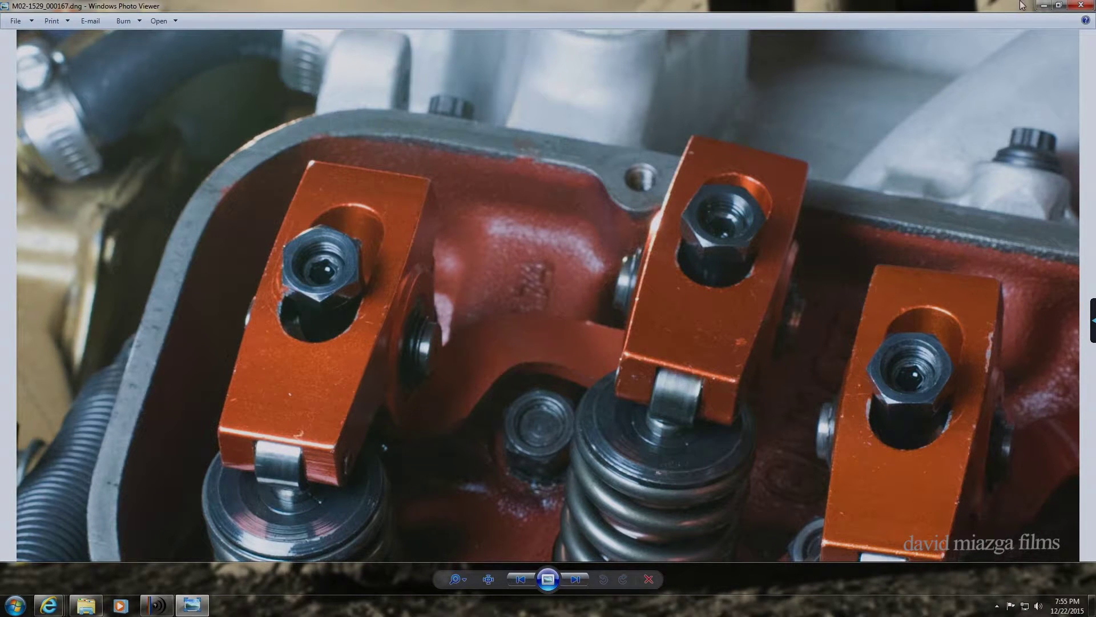
# Examine the image and camera details in the properties of M02-1529_000167.dng, and close the photo viewer.
pyautogui.rightClick(464, 190)
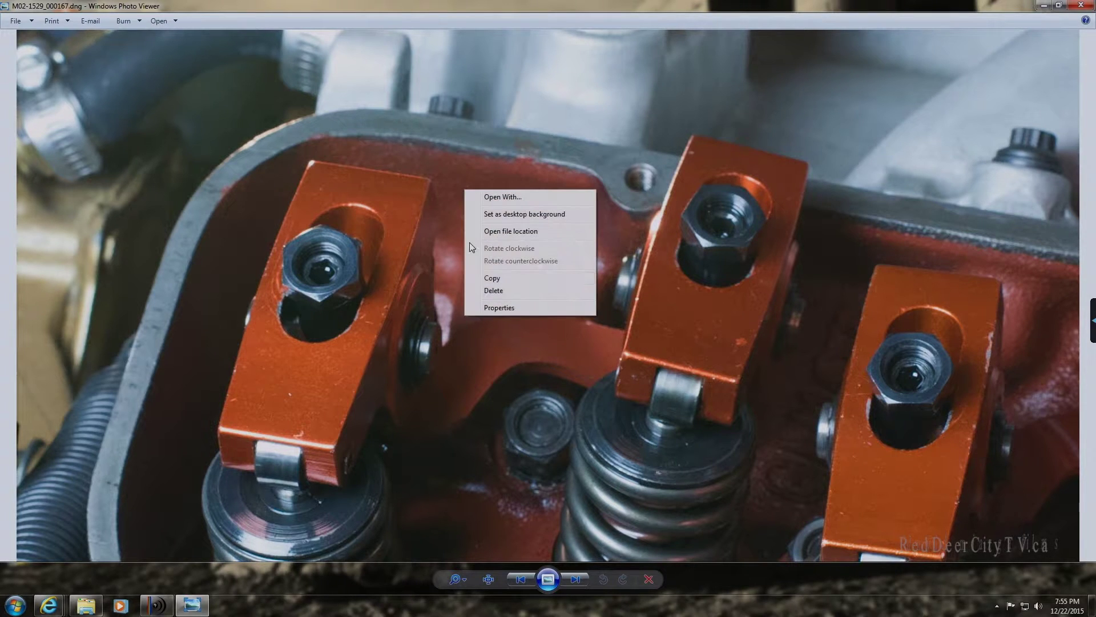
pyautogui.click(506, 309)
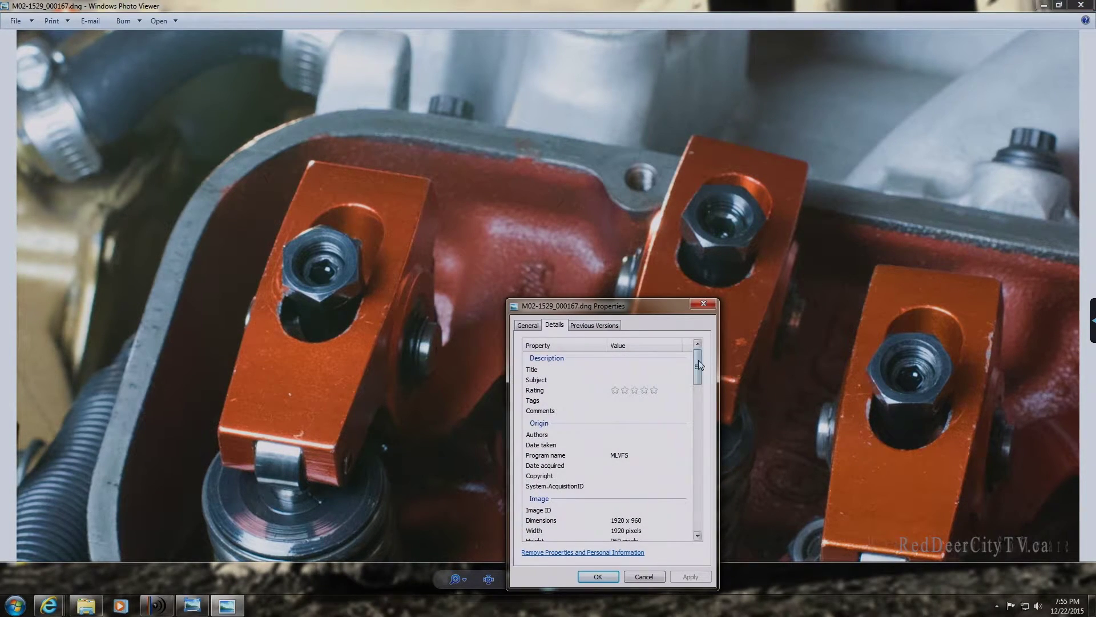
pyautogui.moveTo(698, 360); pyautogui.dragTo(699, 381)
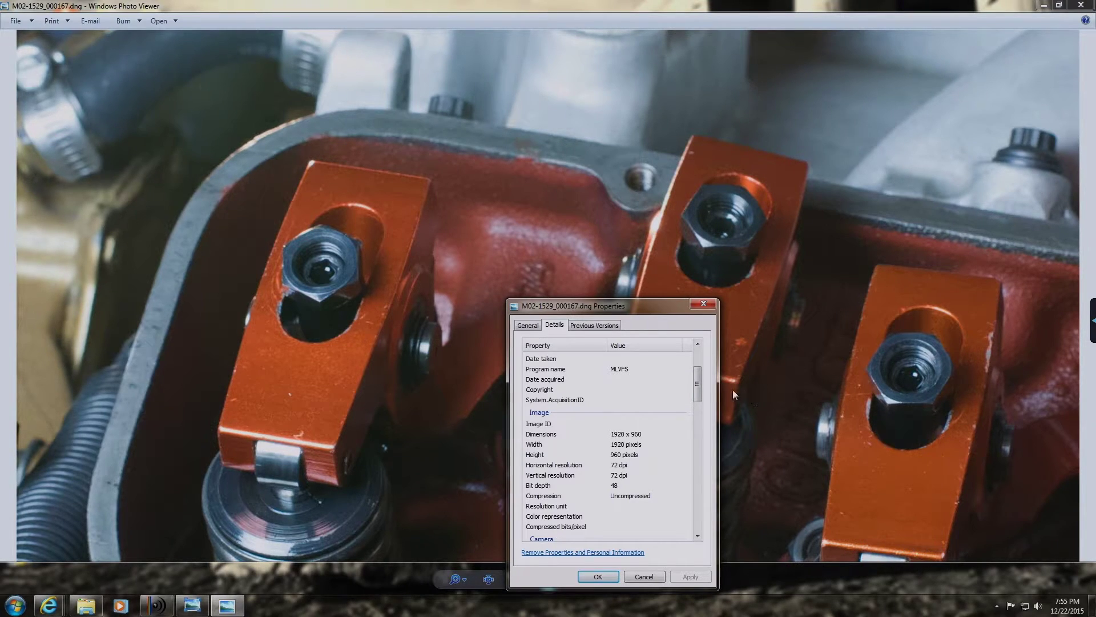
pyautogui.moveTo(697, 379); pyautogui.dragTo(696, 388)
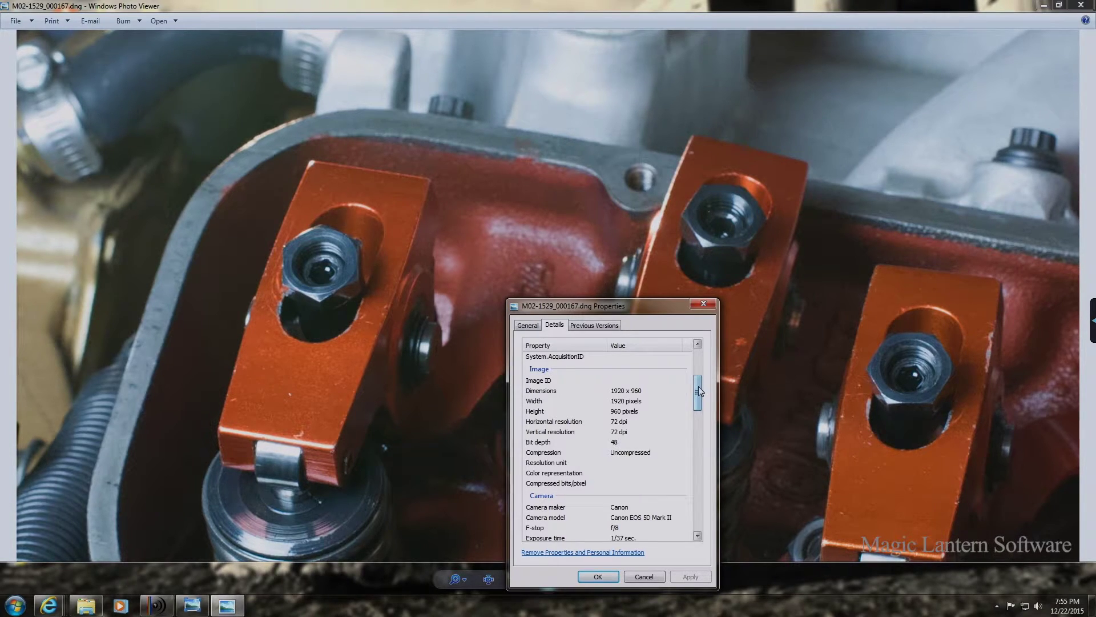
pyautogui.moveTo(699, 391); pyautogui.dragTo(706, 412)
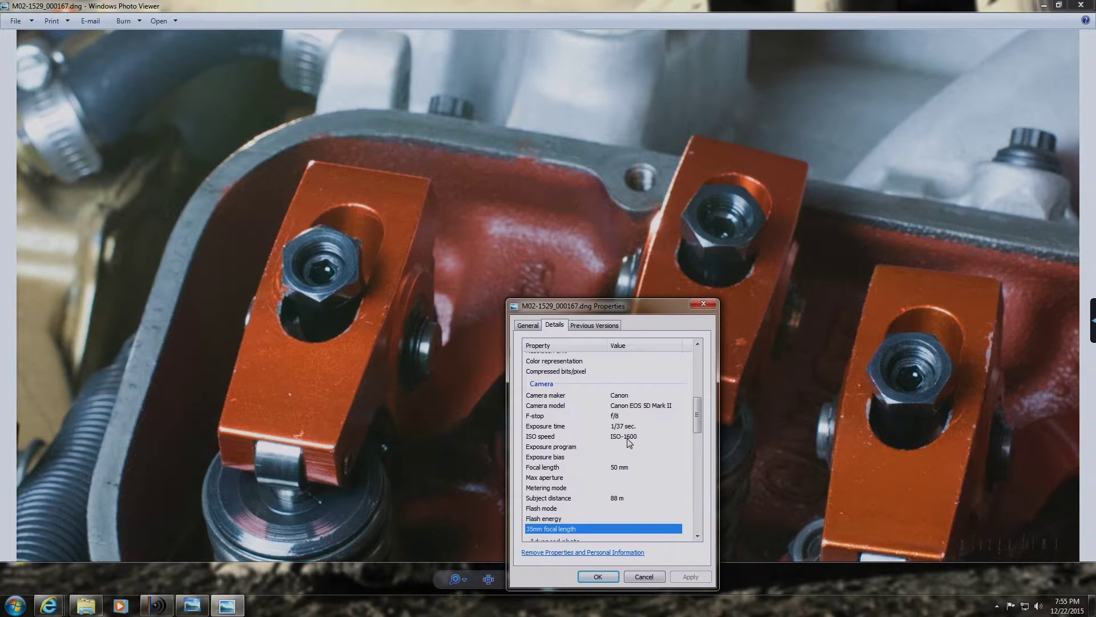
pyautogui.moveTo(698, 409); pyautogui.dragTo(697, 512)
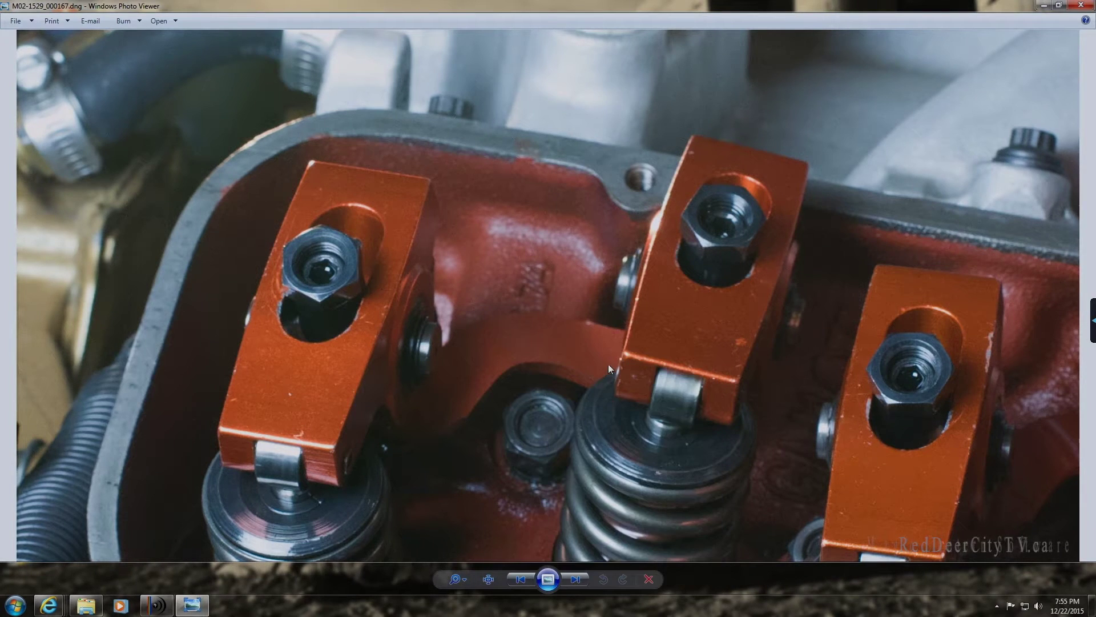
pyautogui.click(1080, 6)
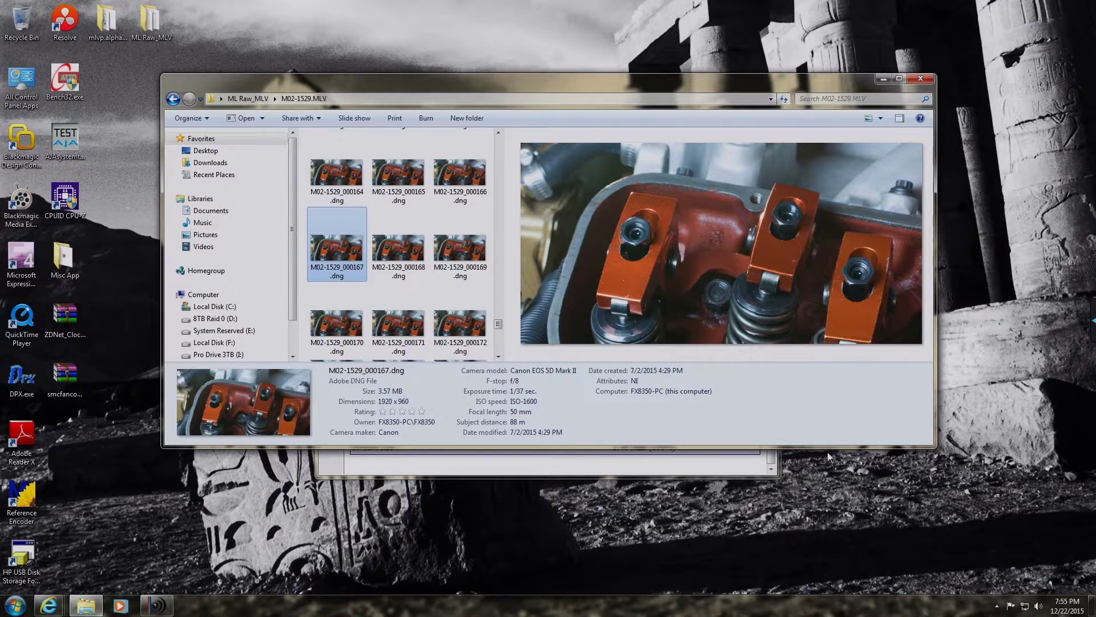
# Preview the first frame, M02-1529_000000.dng, and close the M02-1529.MLV folder window and MediaInfo.
pyautogui.moveTo(498, 326); pyautogui.dragTo(498, 137)
pyautogui.click(398, 177)
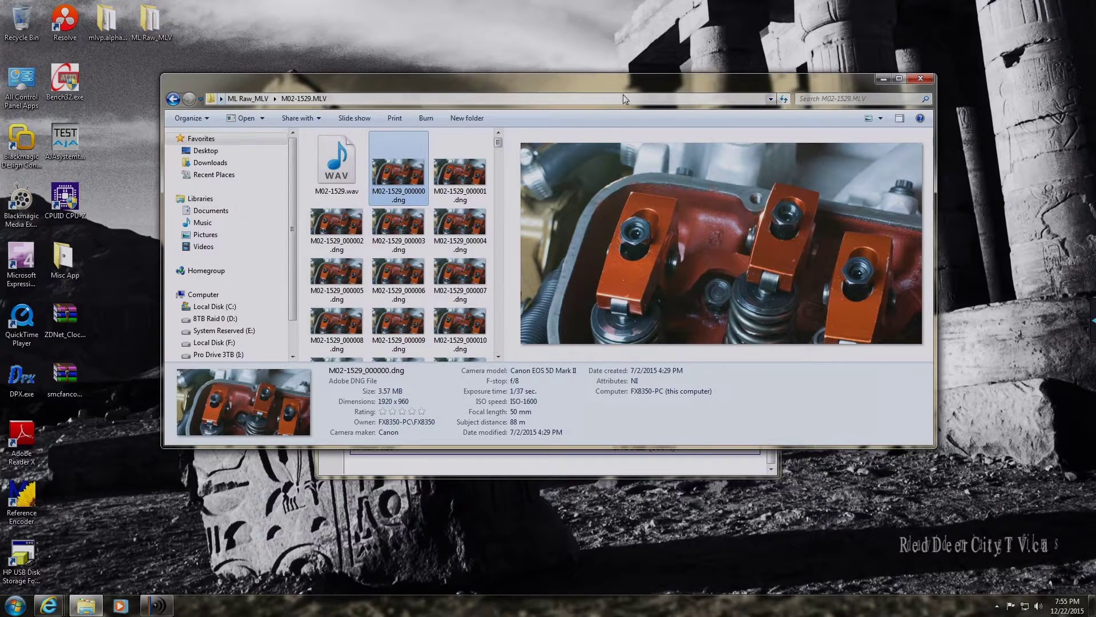
pyautogui.click(920, 80)
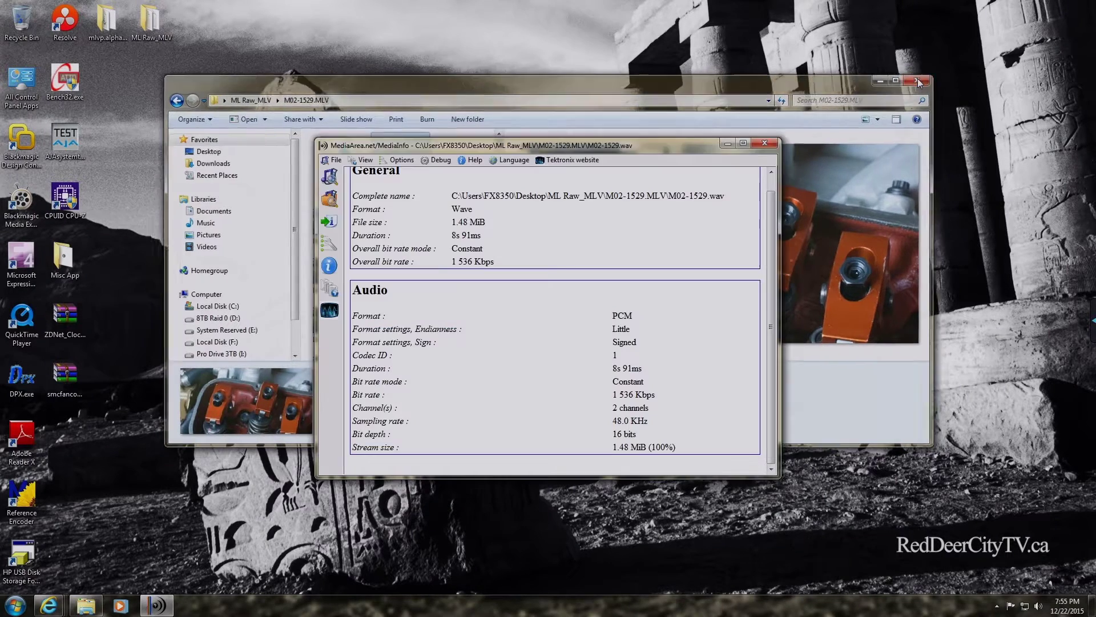
pyautogui.click(772, 143)
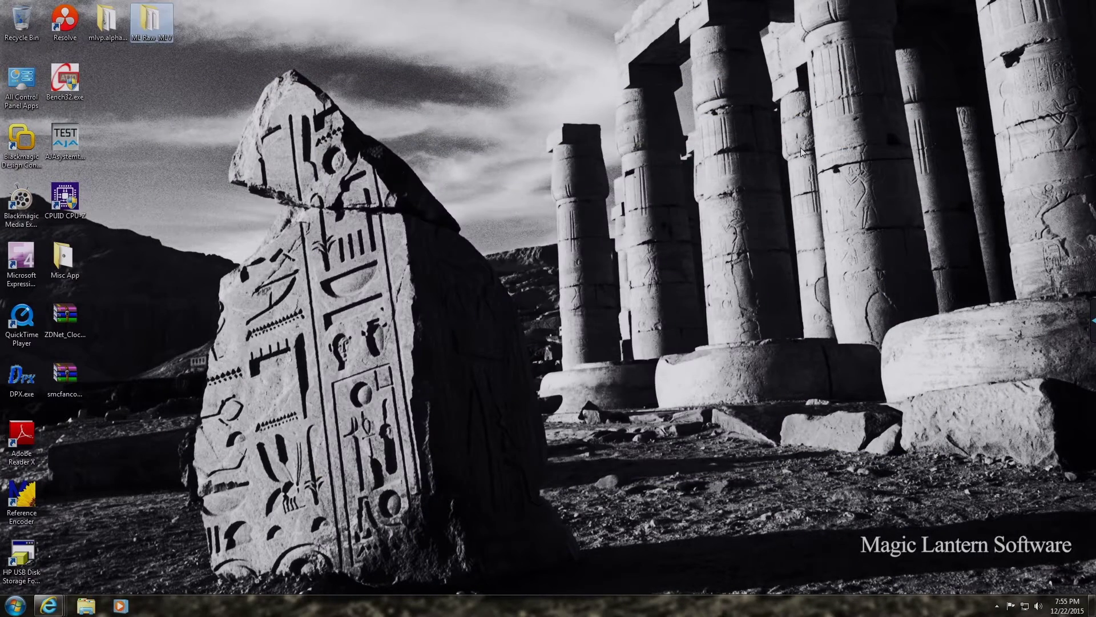
# Launch DaVinci Resolve, log in as admin and open Untitled Project.
pyautogui.press('r')
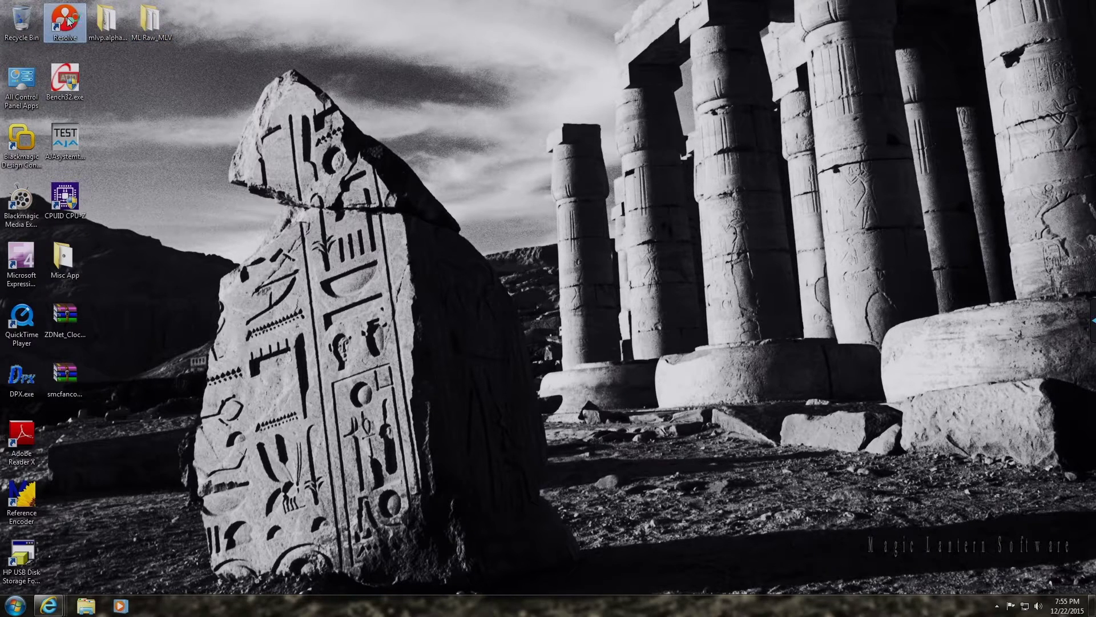
pyautogui.press('Return')
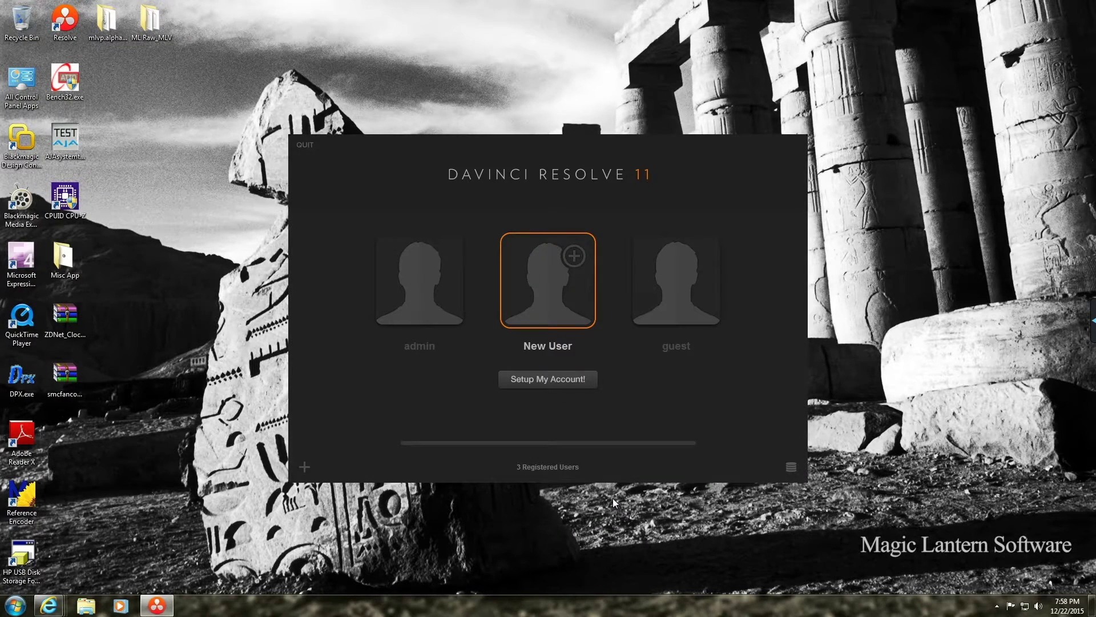
pyautogui.click(419, 282)
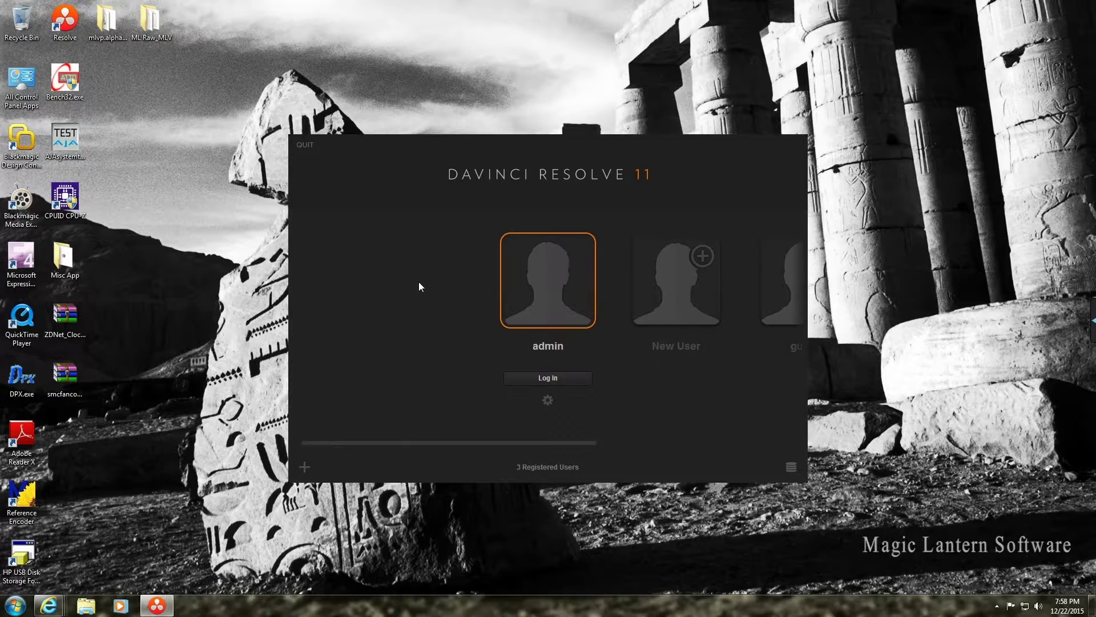
pyautogui.click(555, 311)
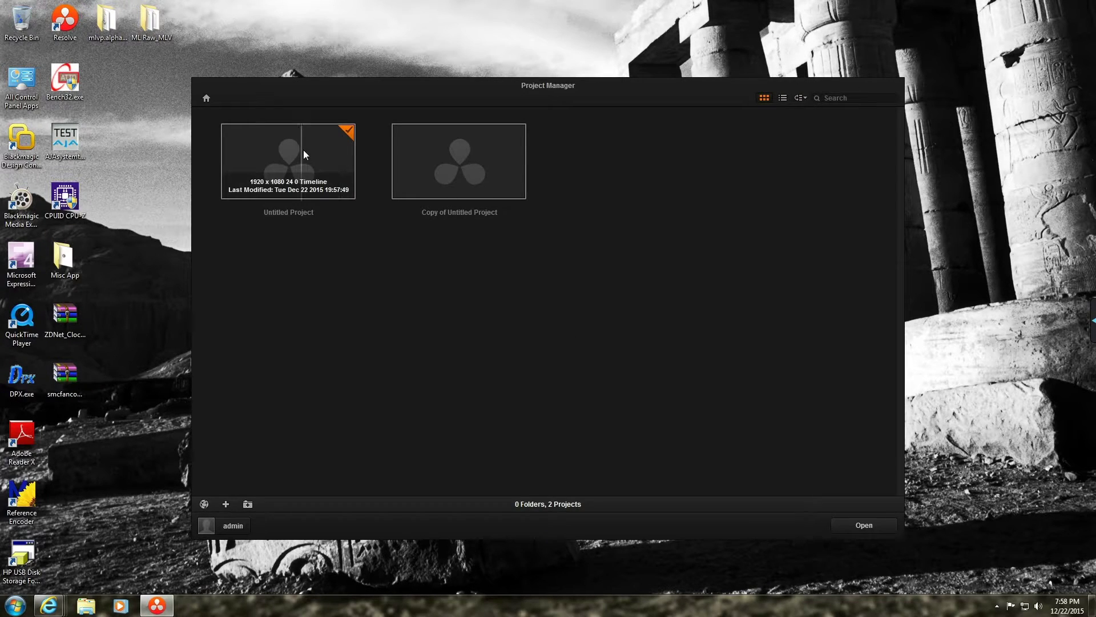
pyautogui.doubleClick(314, 150)
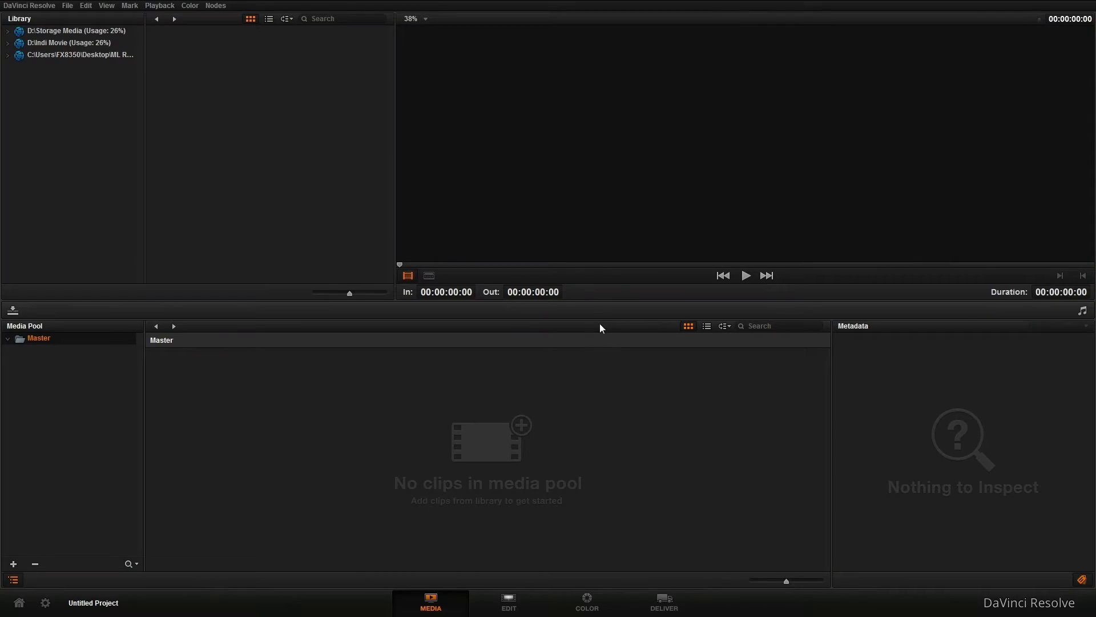
# Open the M02-1529.MLV folder in the ML Raw_MLV media library location and examine the clip details of its DNG sequence.
pyautogui.click(53, 52)
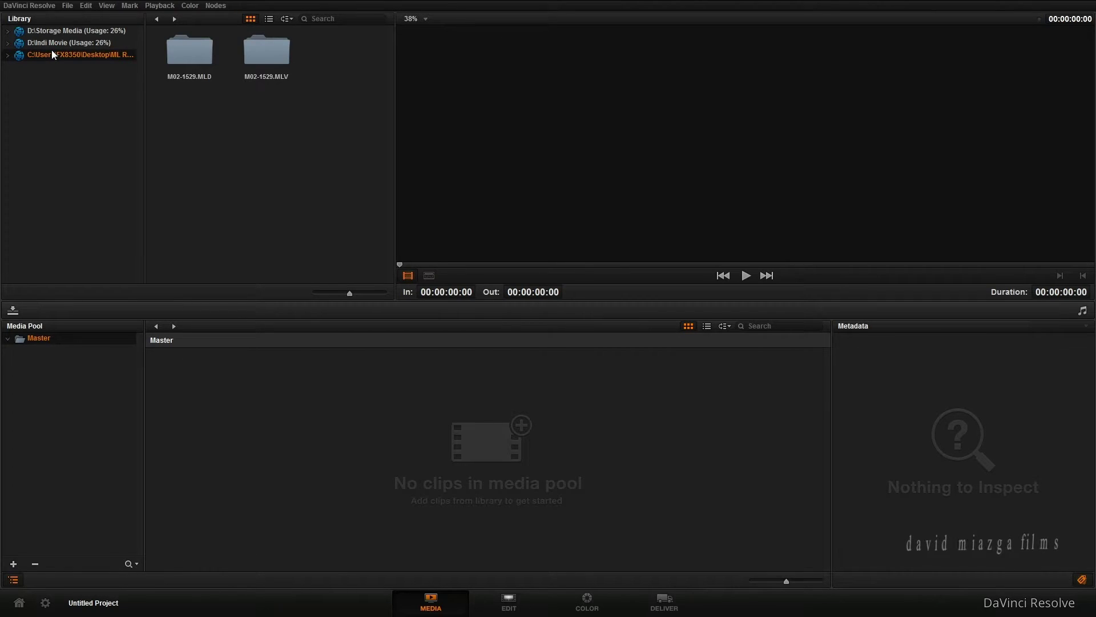
pyautogui.doubleClick(269, 55)
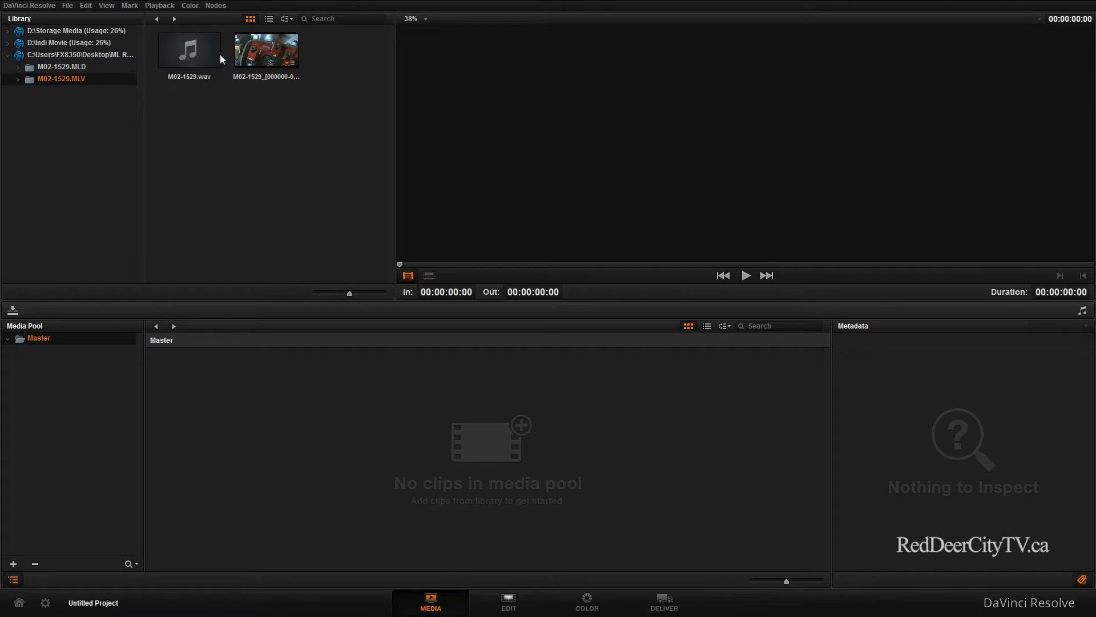
pyautogui.click(262, 51)
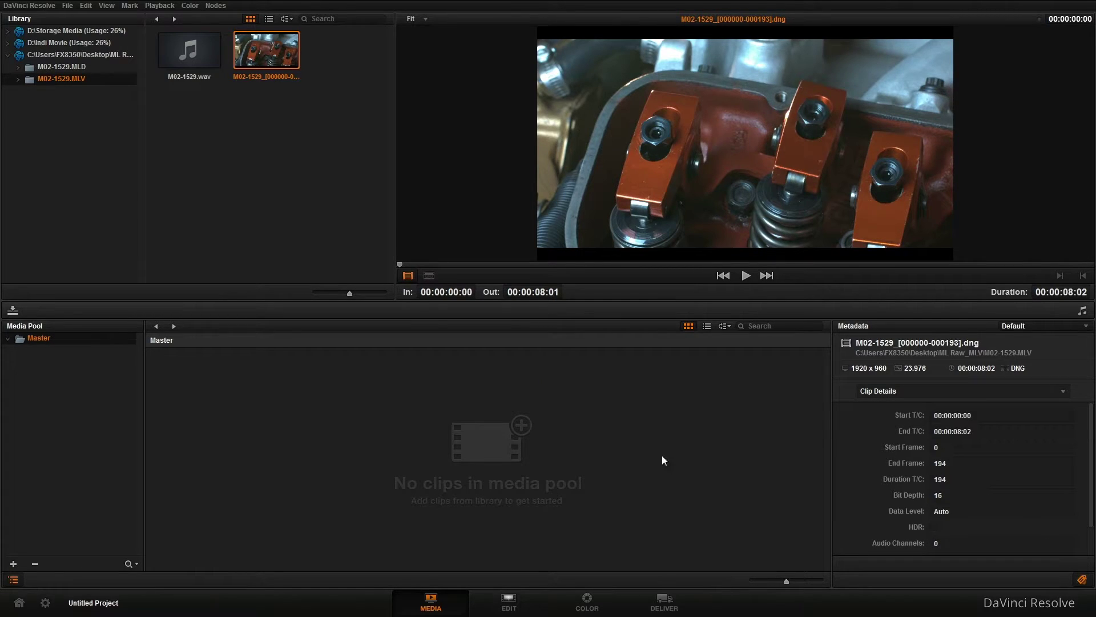
pyautogui.scroll(-1, 1090, 425)
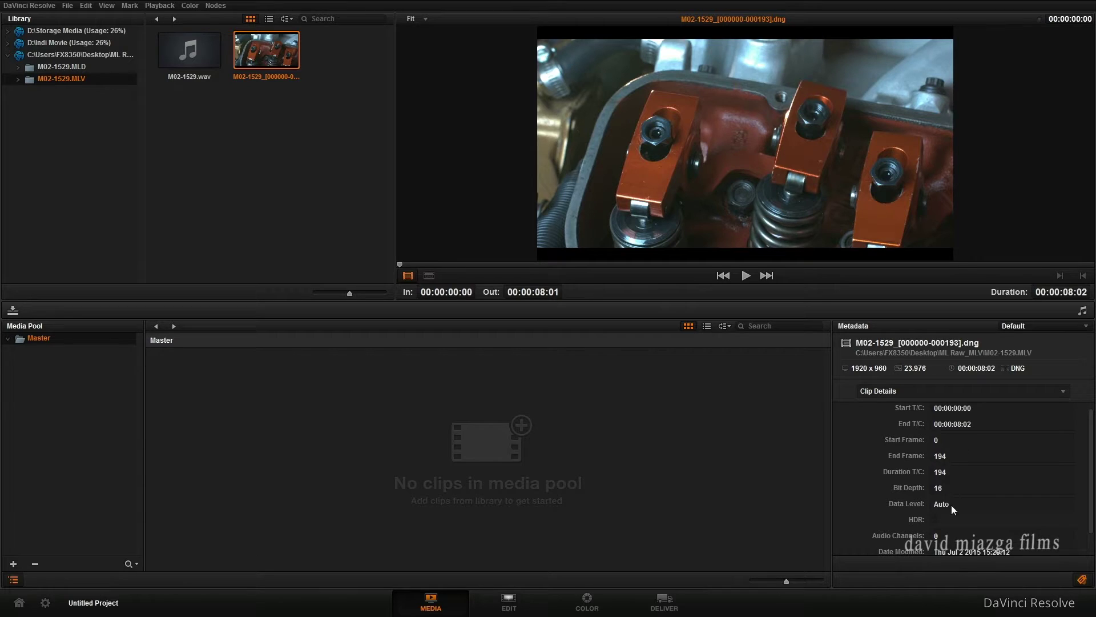
pyautogui.scroll(1, 972, 496)
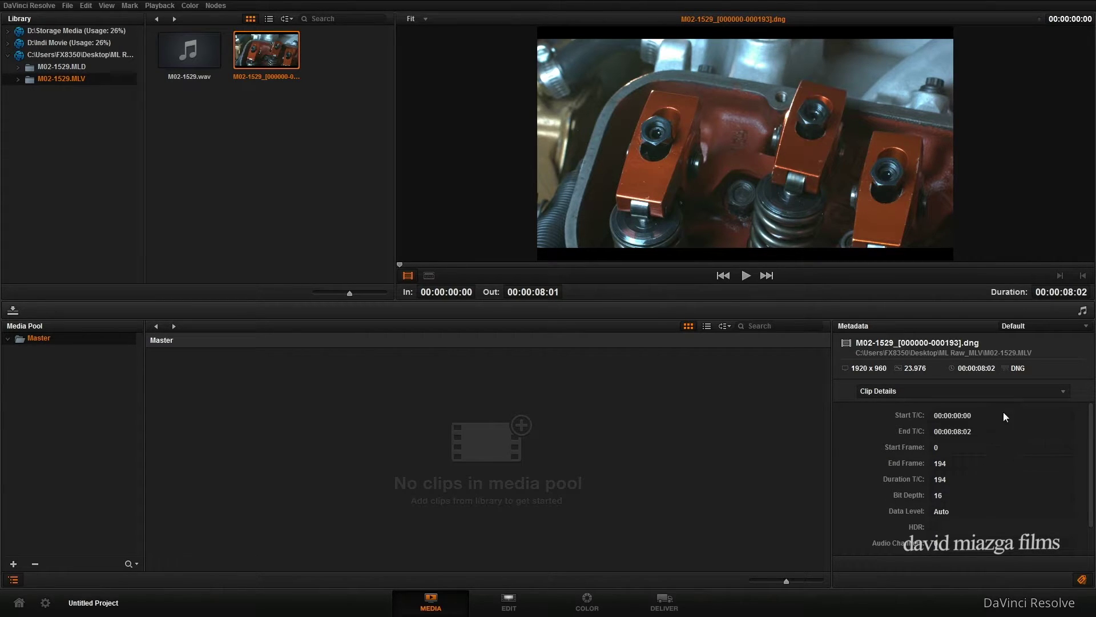
pyautogui.scroll(-4, 1000, 471)
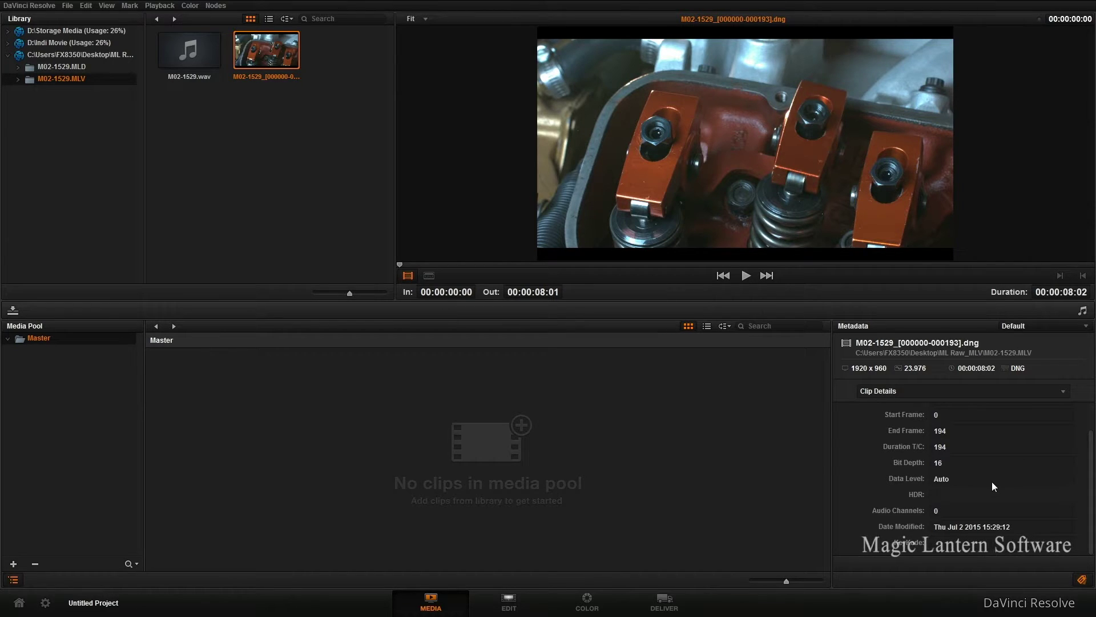
pyautogui.scroll(4, 991, 486)
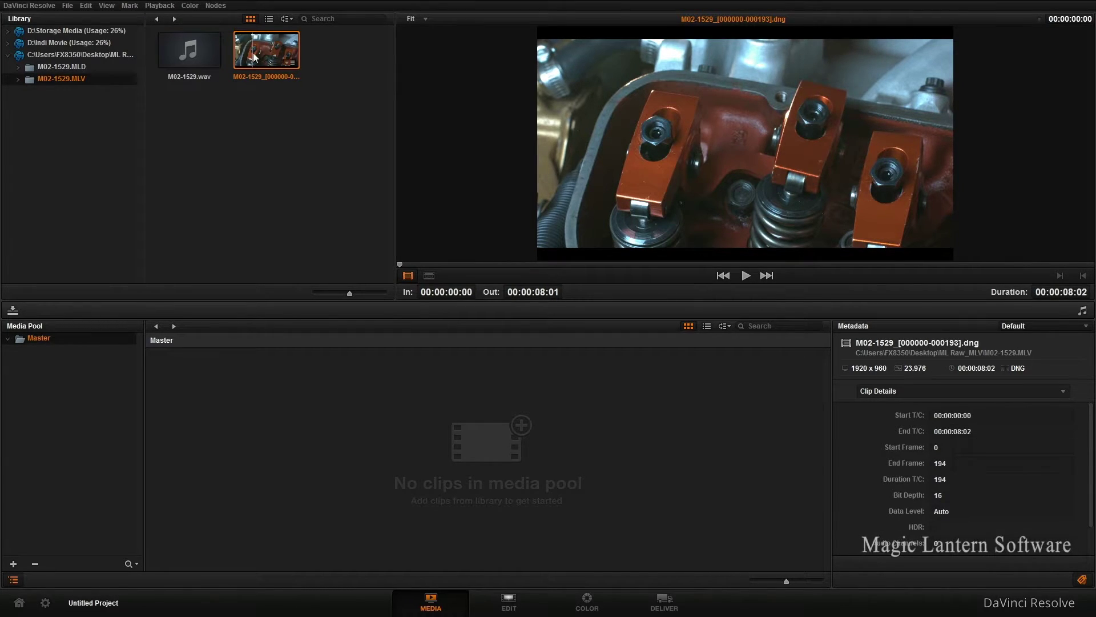
pyautogui.rightClick(275, 57)
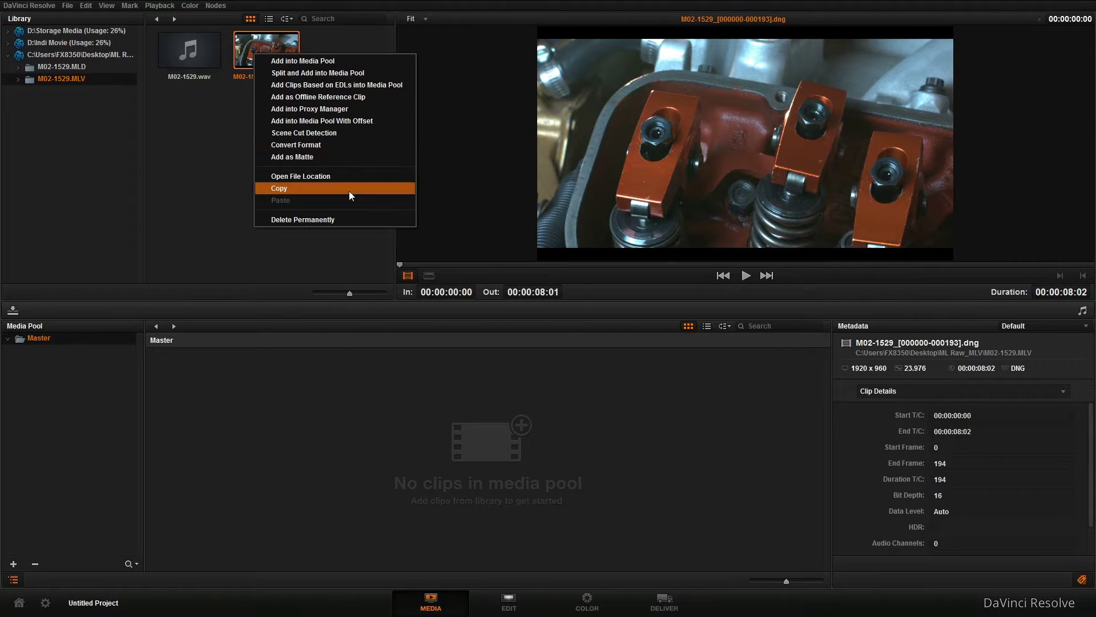
pyautogui.click(355, 252)
pyautogui.moveTo(294, 62); pyautogui.dragTo(193, 371)
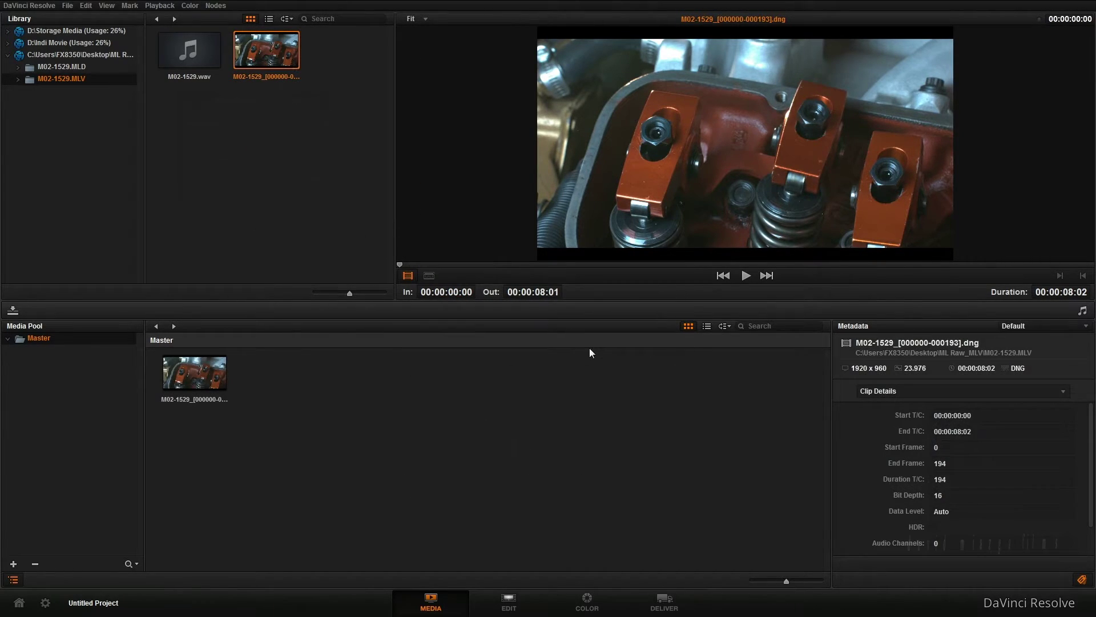
# Set the DNG clip's levels to Data Levels 0 - 1023 in its clip attributes, reviewing the timecode, reel name and audio settings.
pyautogui.rightClick(195, 372)
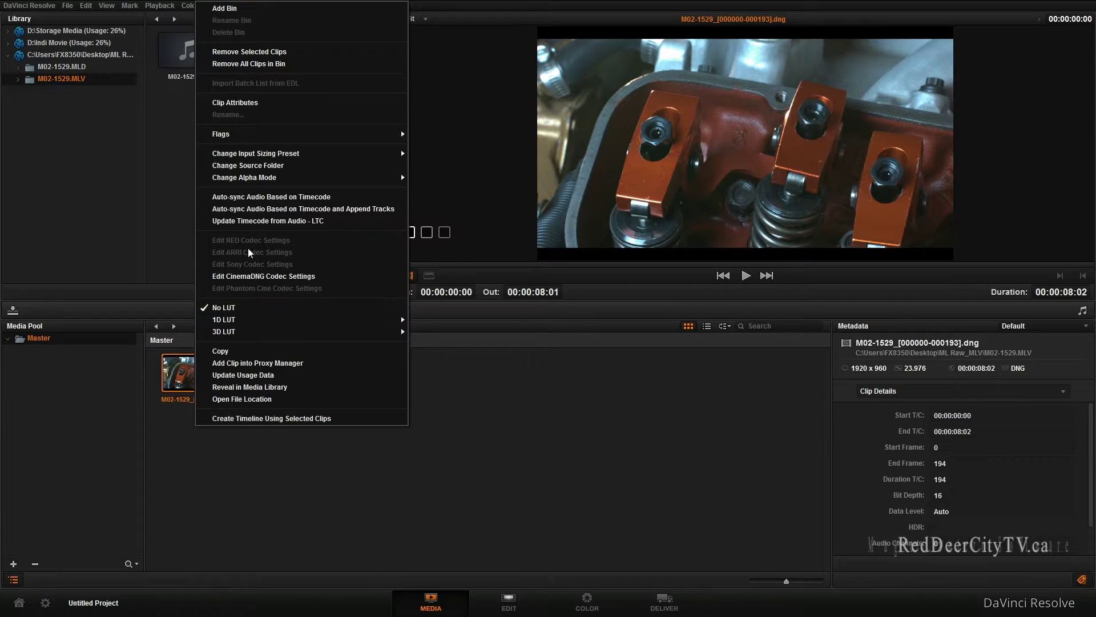
pyautogui.click(235, 102)
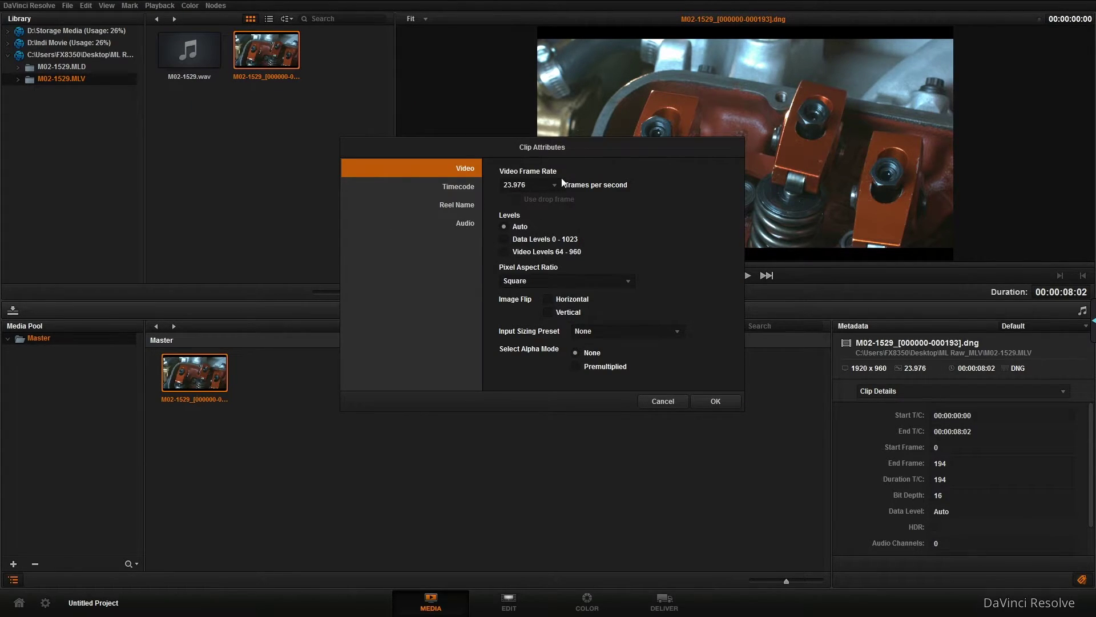
pyautogui.click(504, 238)
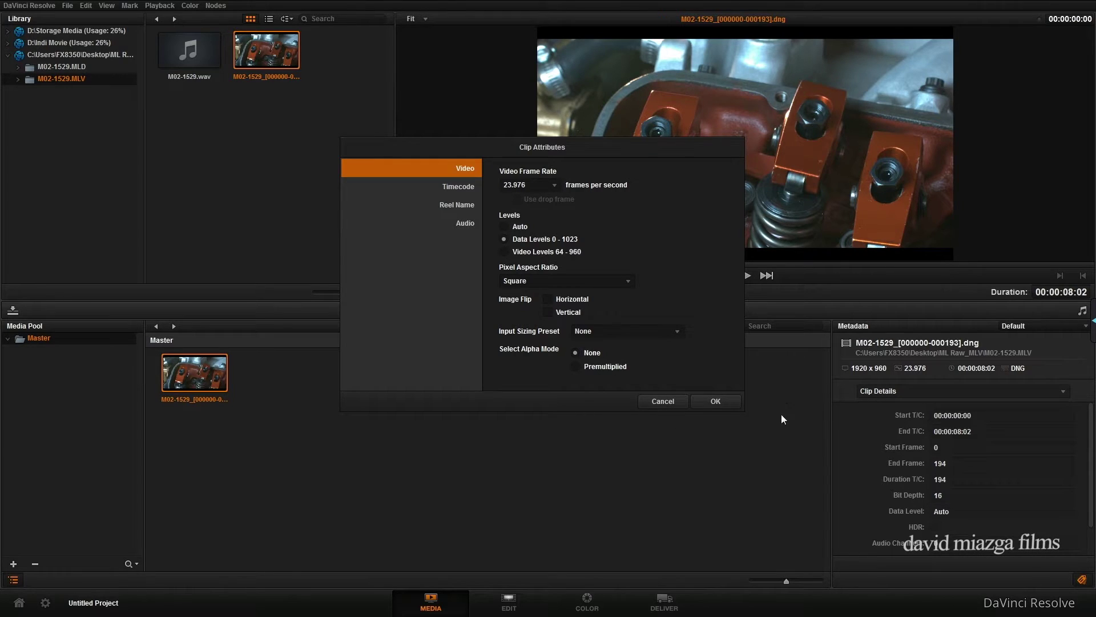
pyautogui.click(461, 187)
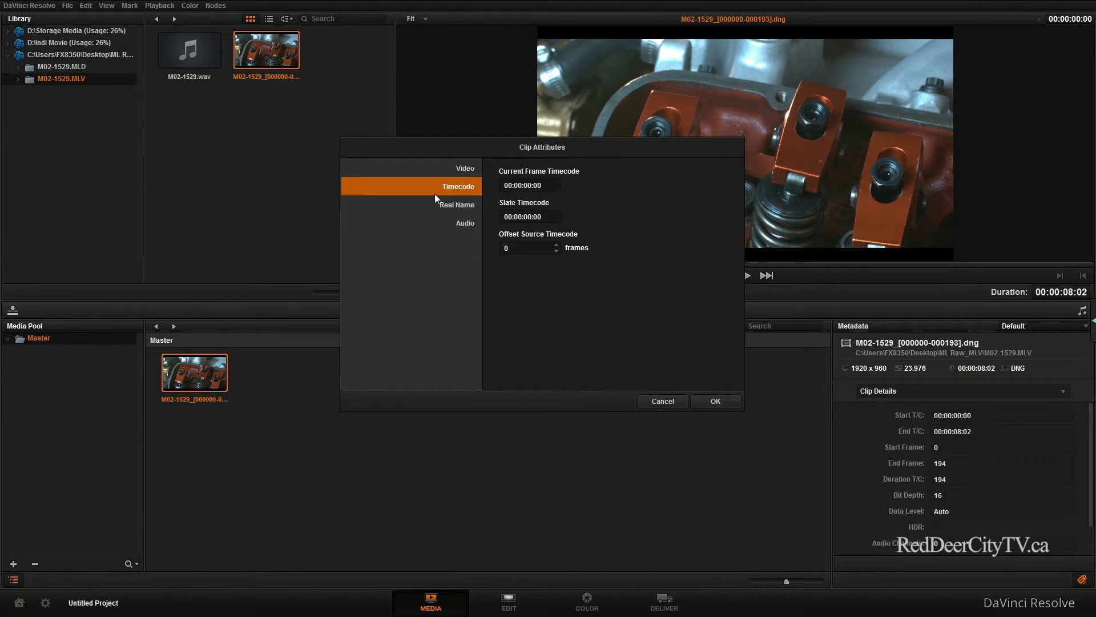
pyautogui.click(458, 205)
pyautogui.click(459, 217)
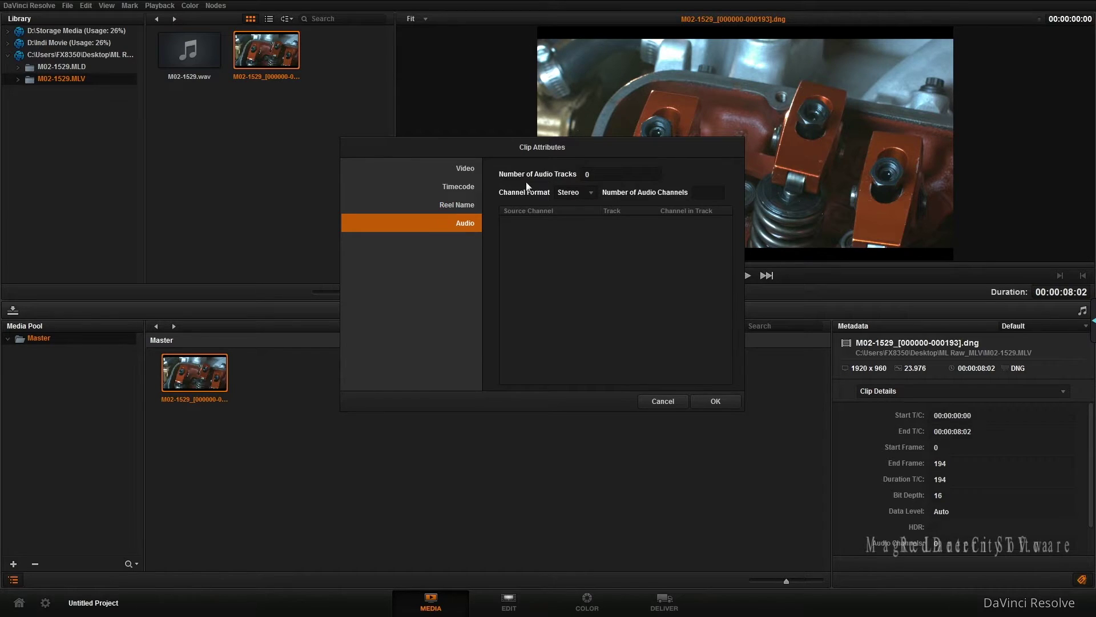
pyautogui.click(730, 402)
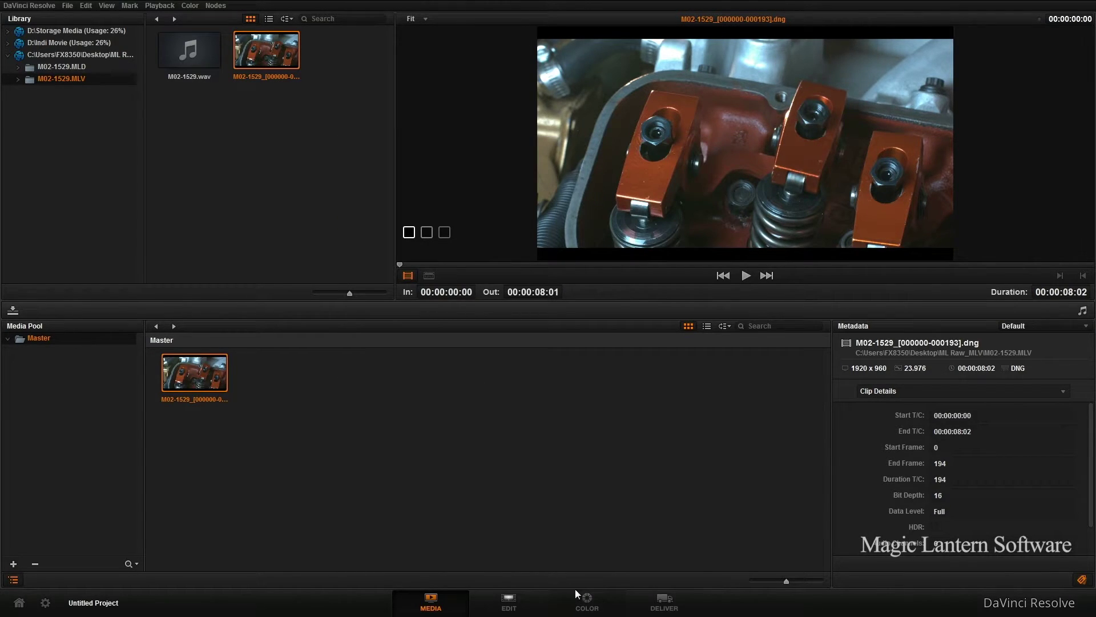
# Create a new empty timeline named Timeline 1 on the Edit page.
pyautogui.click(511, 602)
pyautogui.rightClick(212, 128)
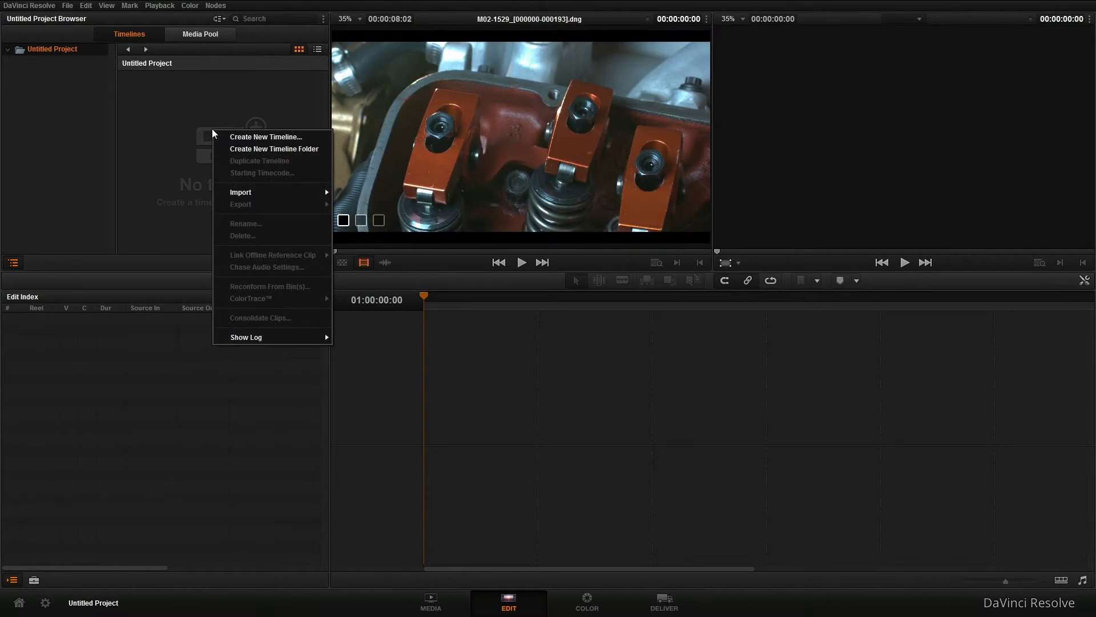
pyautogui.click(265, 136)
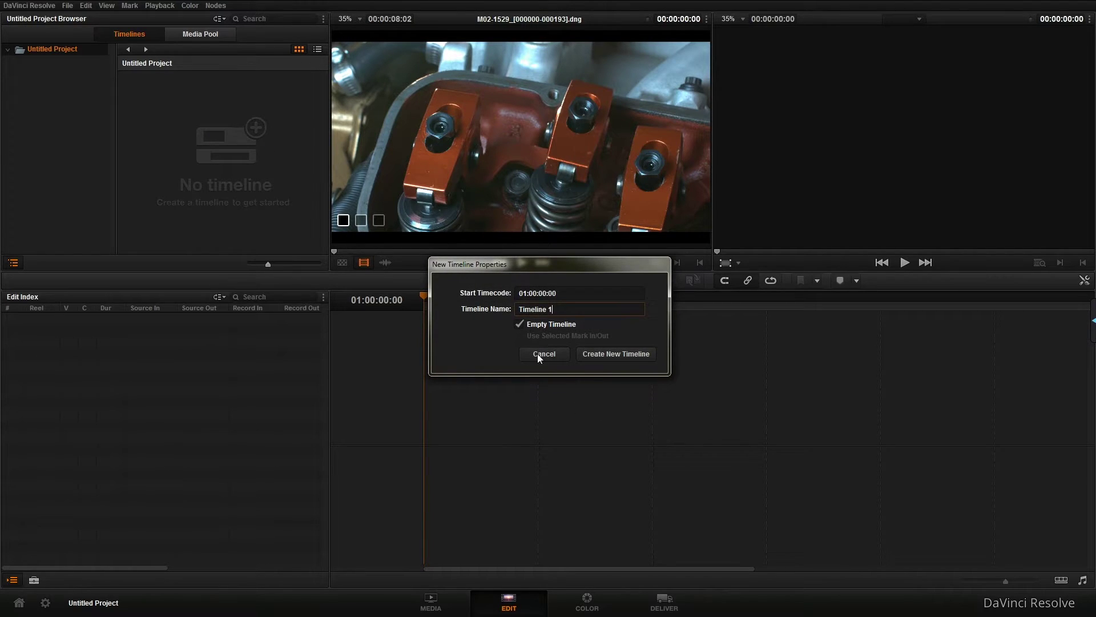
pyautogui.click(596, 353)
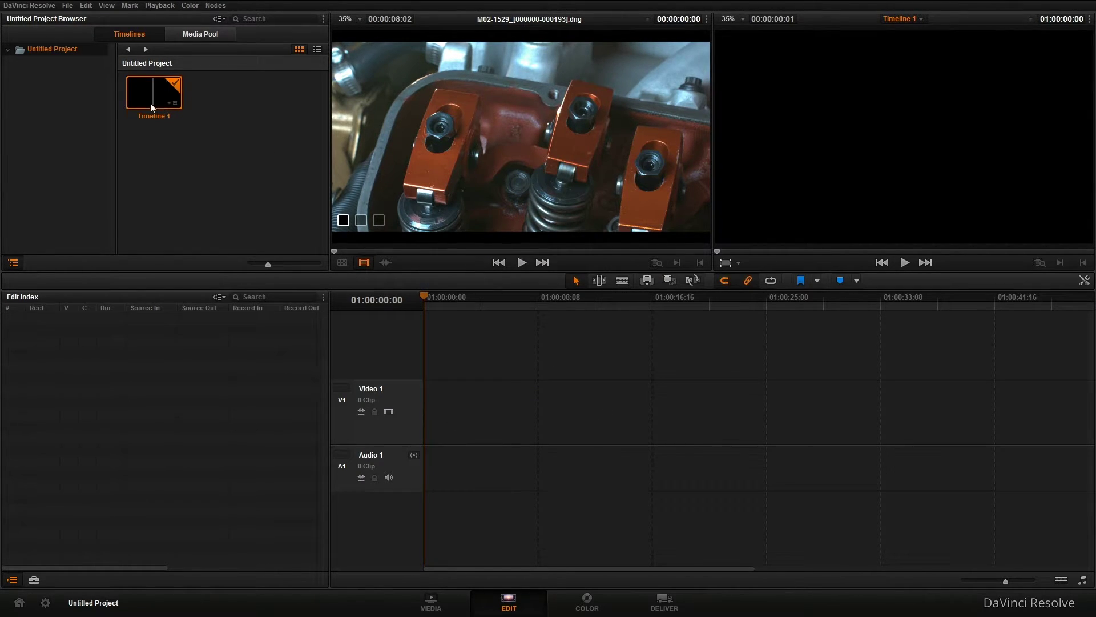
pyautogui.moveTo(145, 89); pyautogui.dragTo(409, 447)
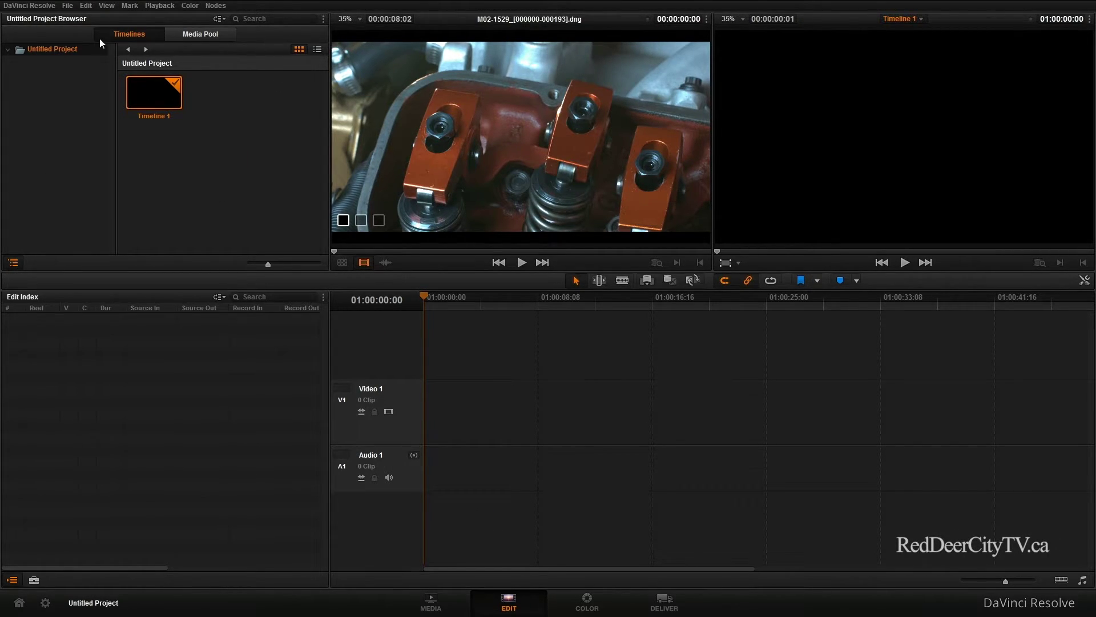
# Place the M02-1529 DNG clip on Video 1 and M02-1529.wav on Audio 1 at the start of Timeline 1.
pyautogui.click(200, 34)
pyautogui.moveTo(174, 95); pyautogui.dragTo(451, 447)
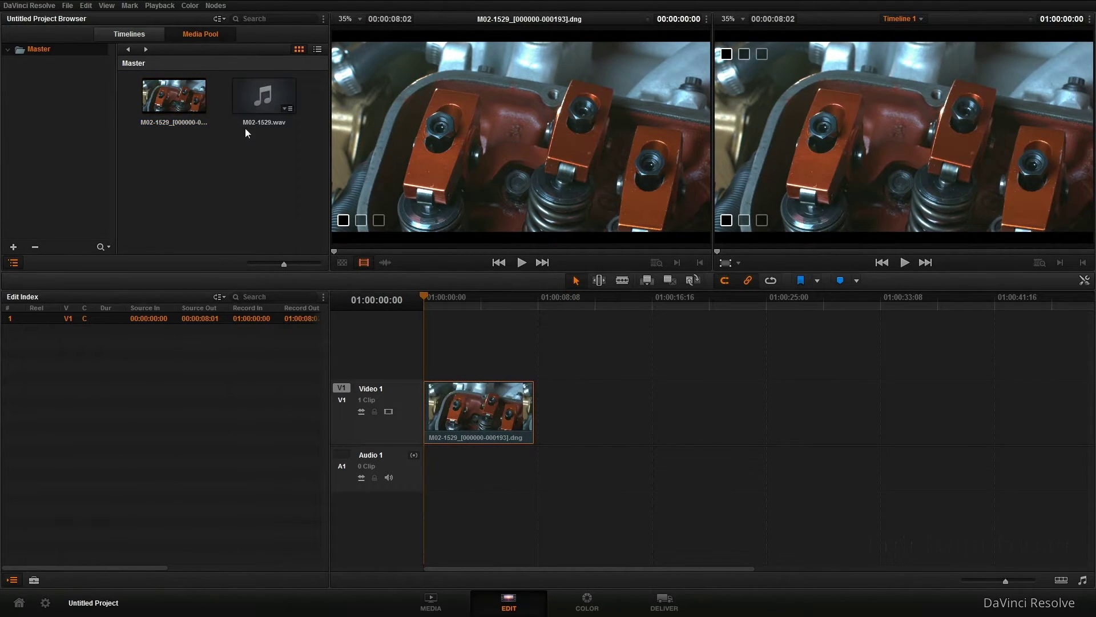
pyautogui.moveTo(260, 98); pyautogui.dragTo(431, 461)
# Play back Timeline 1 from its start, stop playback and move the playhead back to 01:00:01:19.
pyautogui.moveTo(536, 295); pyautogui.dragTo(420, 293)
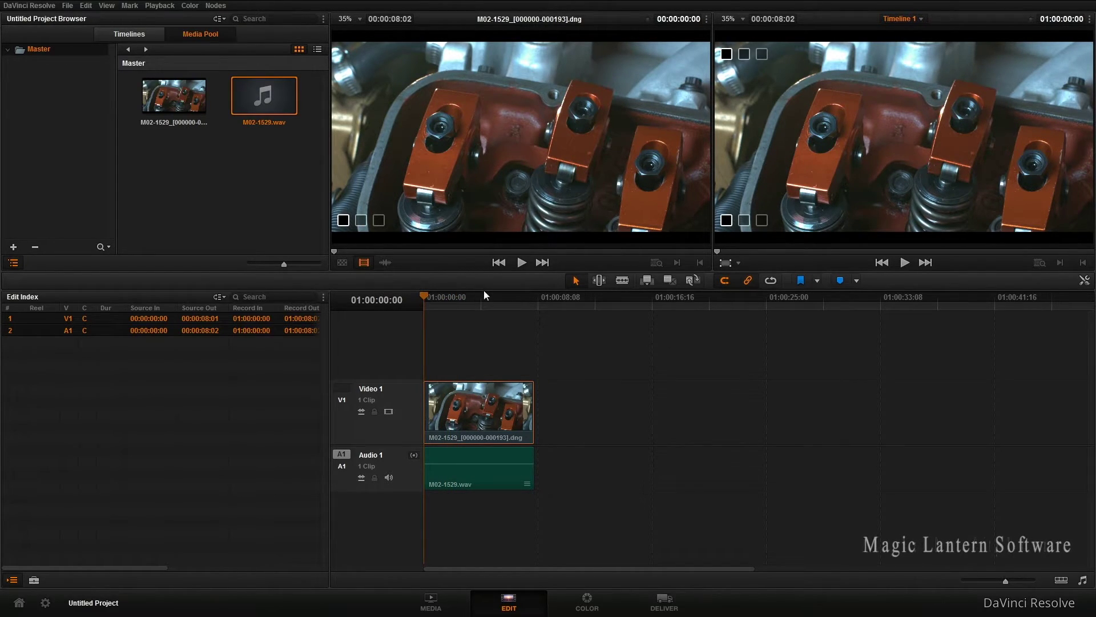
pyautogui.click(906, 261)
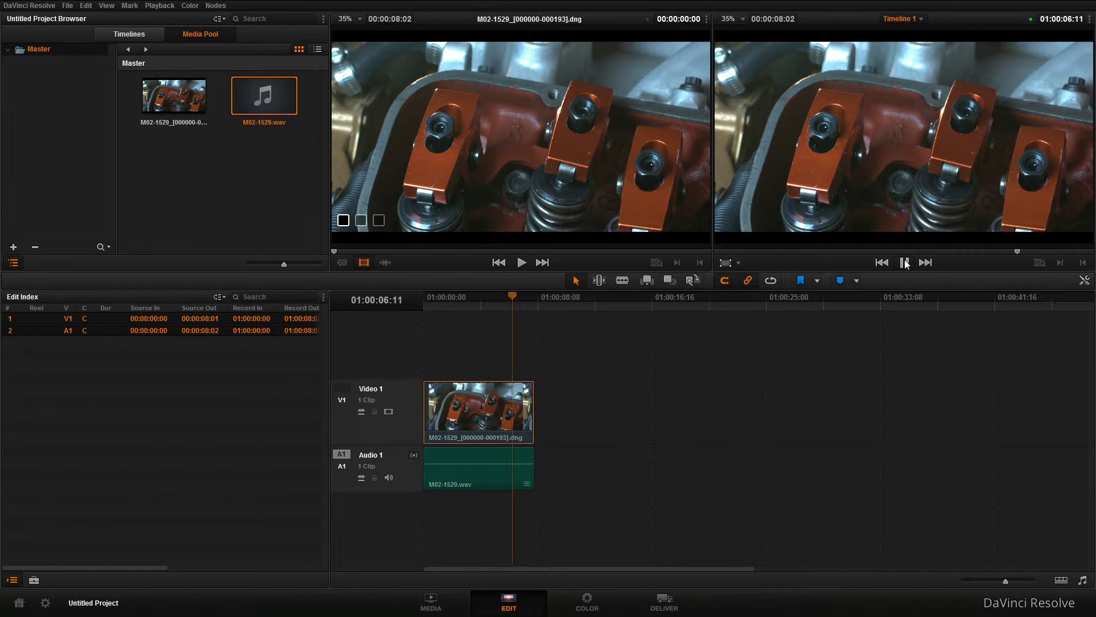
pyautogui.click(905, 261)
pyautogui.moveTo(520, 296); pyautogui.dragTo(448, 283)
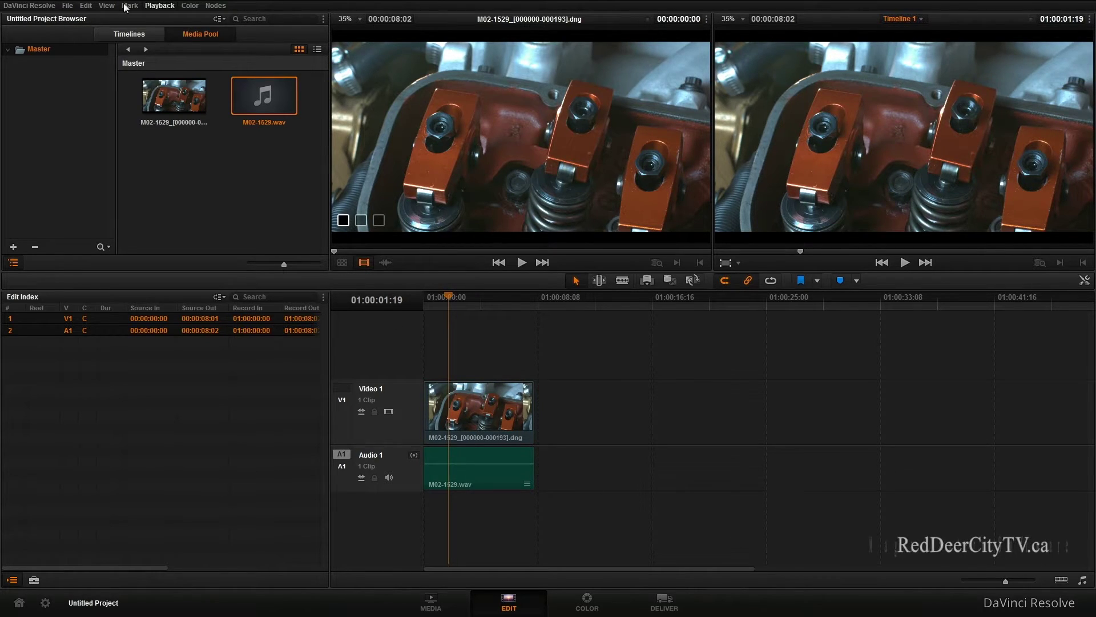
# Quit DaVinci Resolve.
pyautogui.click(29, 5)
pyautogui.click(58, 60)
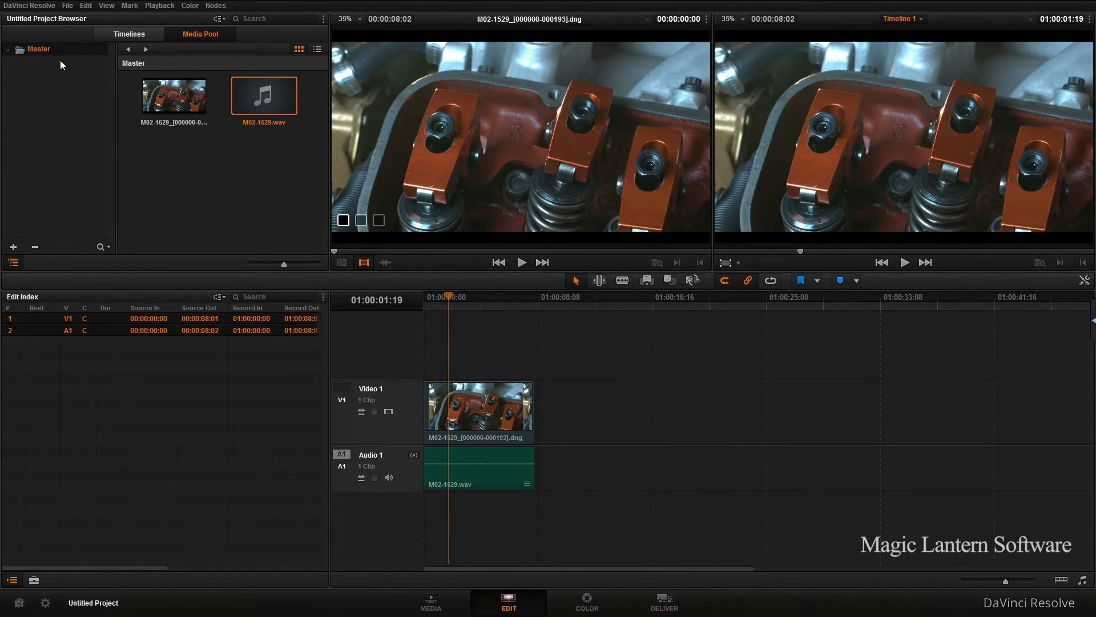
pyautogui.click(544, 348)
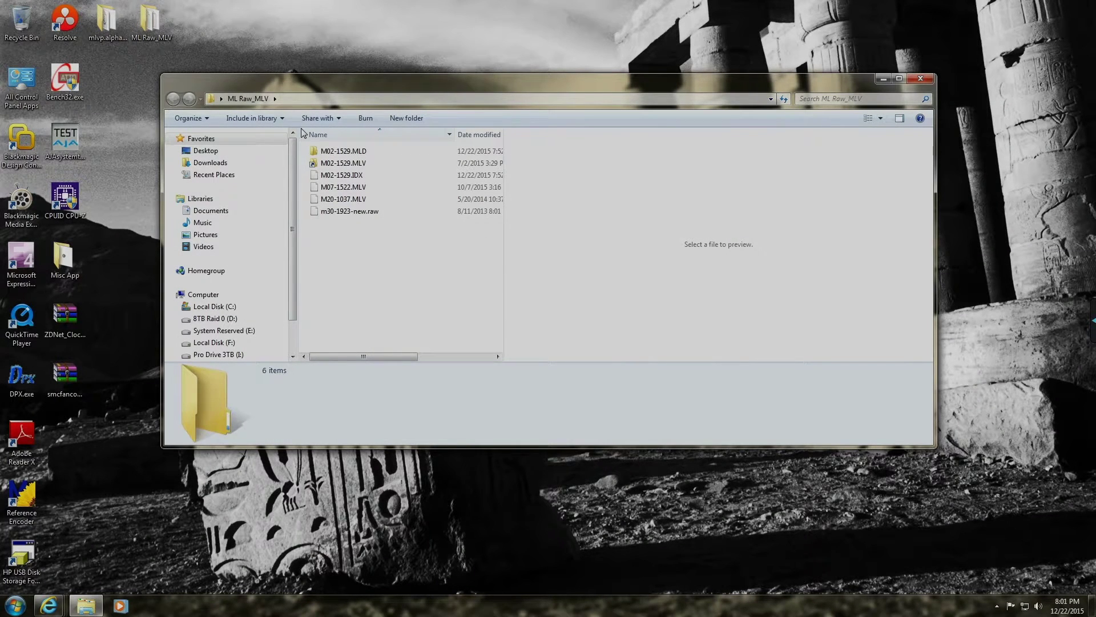
# Open the mounted M02-1529.MLV folder within ML Raw_MLV in Windows Explorer and preview M02-1529_000000.dng.
pyautogui.click(349, 162)
pyautogui.doubleClick(343, 164)
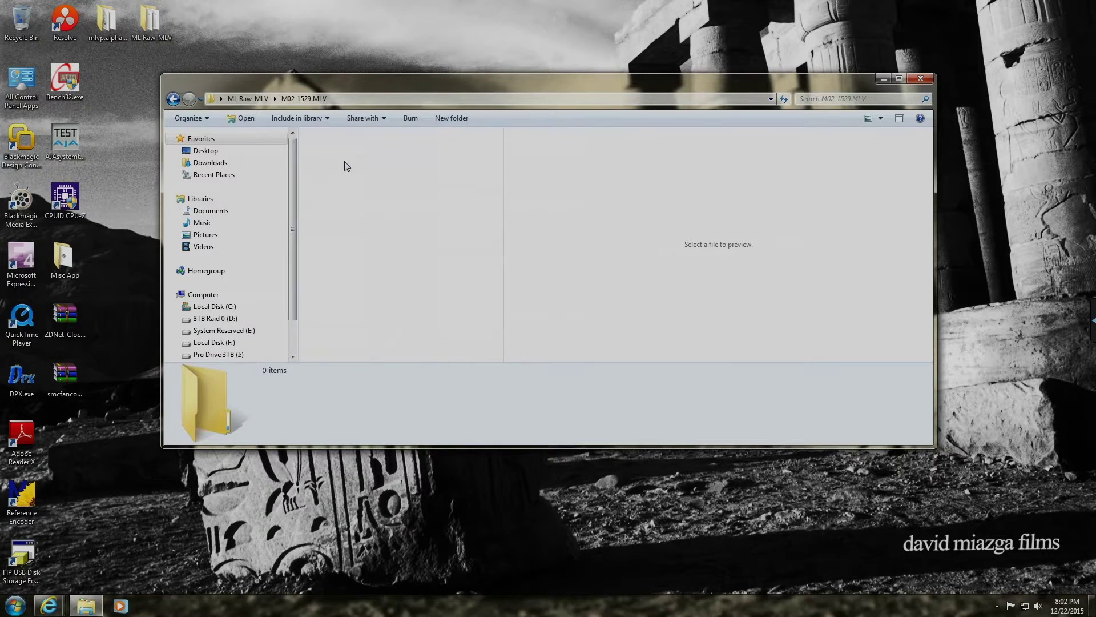
pyautogui.moveTo(499, 140)
pyautogui.mouseDown()
pyautogui.moveTo(499, 254)
pyautogui.moveTo(498, 143)
pyautogui.mouseUp()
pyautogui.press('Right')
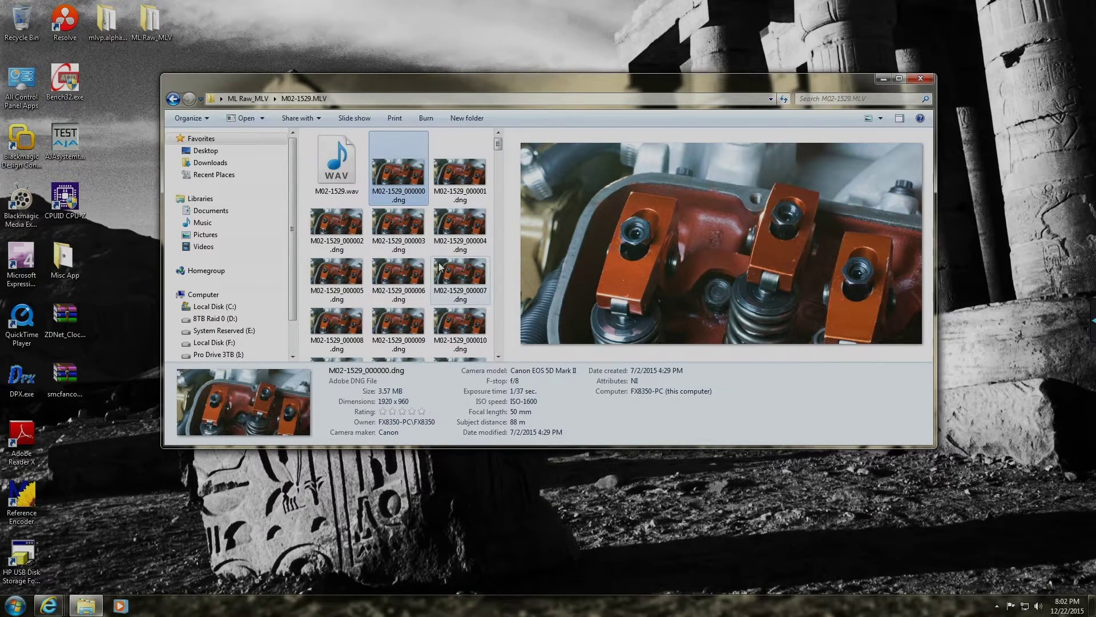
# Preview M02-1529_000066.dng in the mounted M02-1529.MLV folder, return to the start of the file list and close the folder window.
pyautogui.moveTo(498, 145); pyautogui.dragTo(413, 211)
pyautogui.click(414, 212)
pyautogui.moveTo(498, 215); pyautogui.dragTo(497, 139)
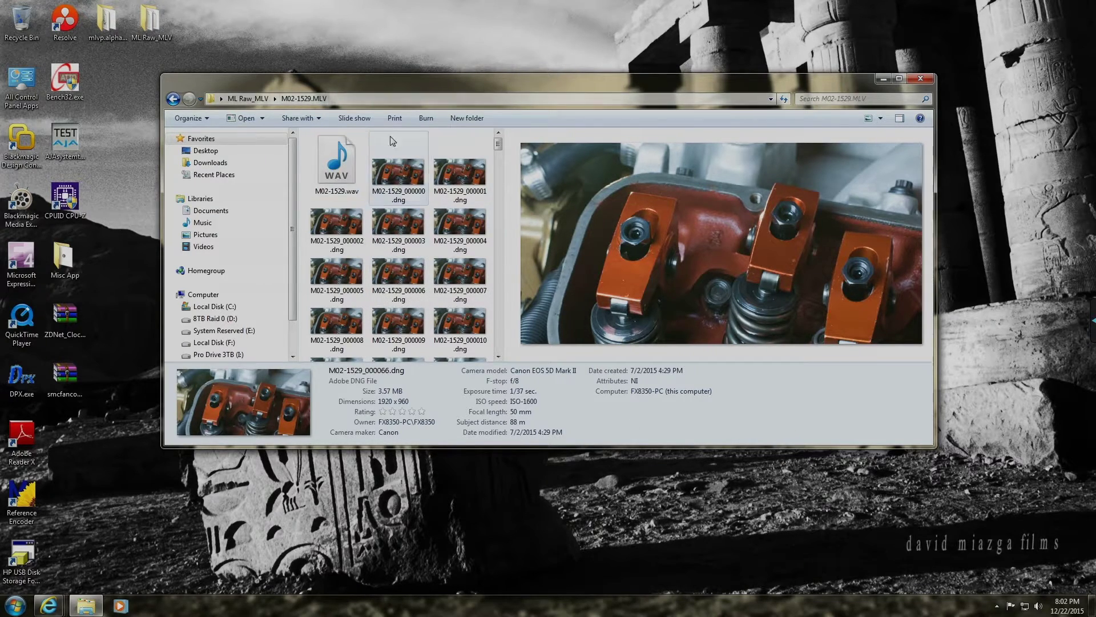
pyautogui.click(925, 80)
# Switch to the MLVFS forum thread in Internet Explorer and review its Windows installation instructions and introductory section.
pyautogui.moveTo(49, 605)
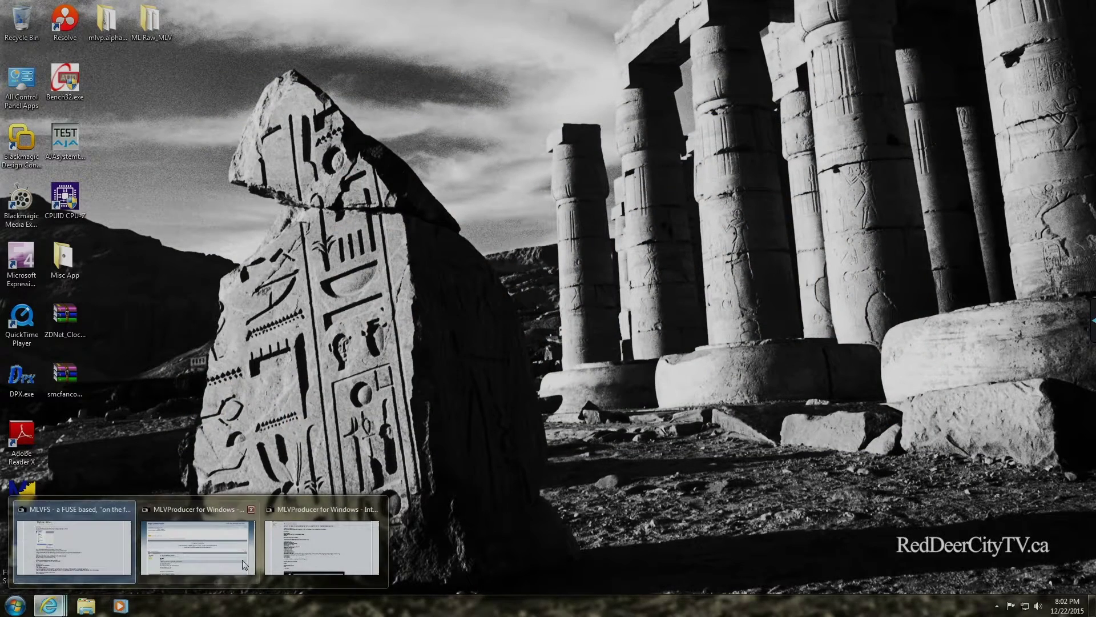
pyautogui.click(77, 564)
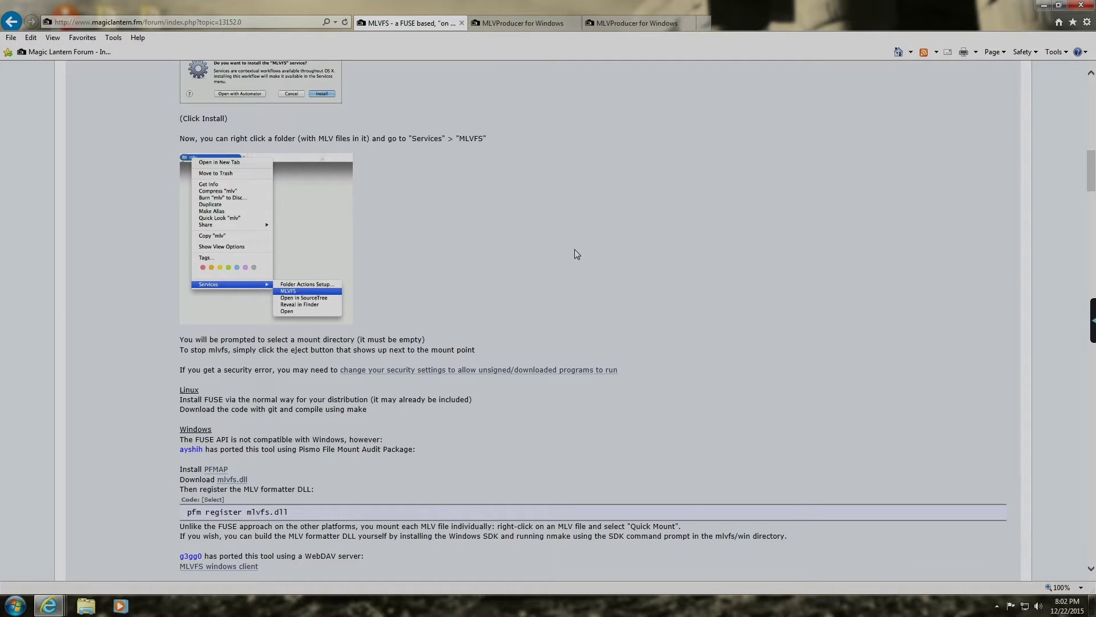
pyautogui.scroll(4, 561, 433)
pyautogui.scroll(-7, 560, 432)
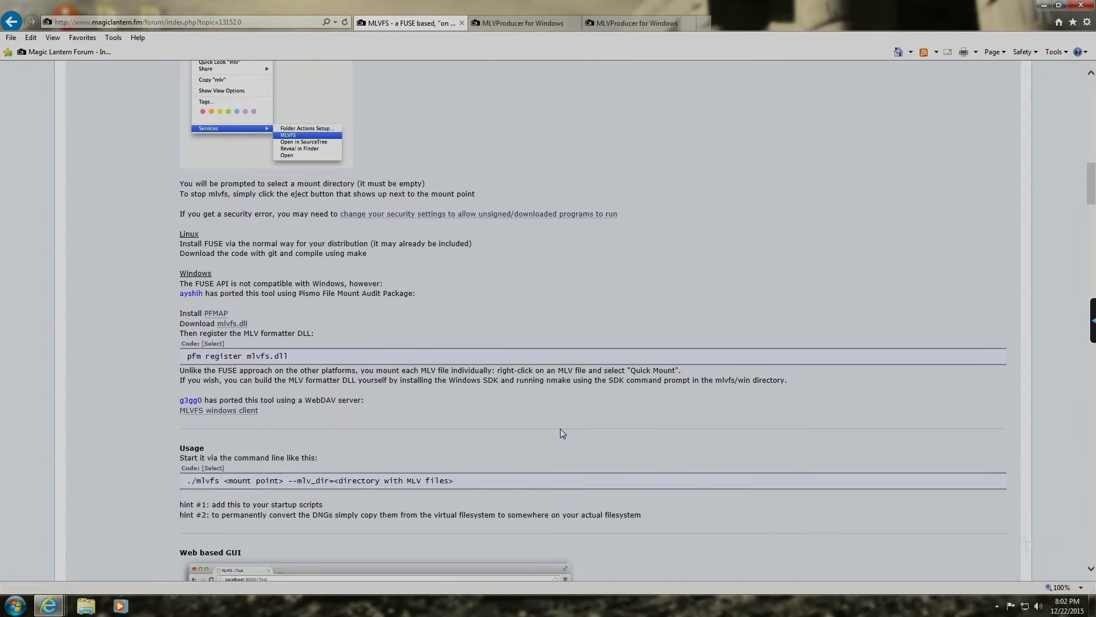
pyautogui.scroll(15, 560, 429)
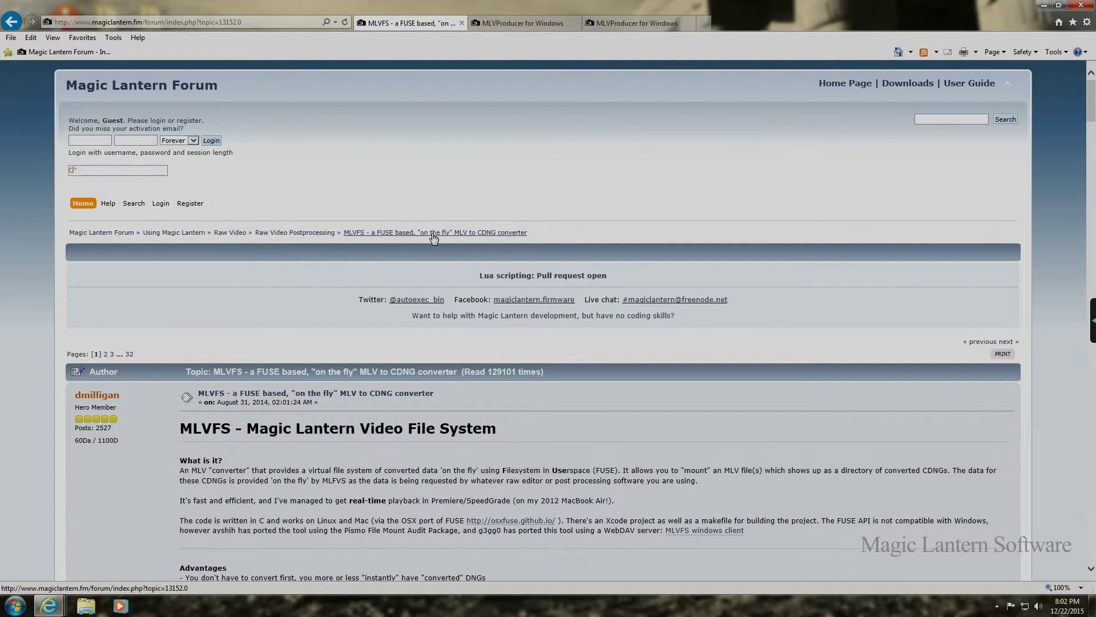
pyautogui.scroll(-3, 689, 352)
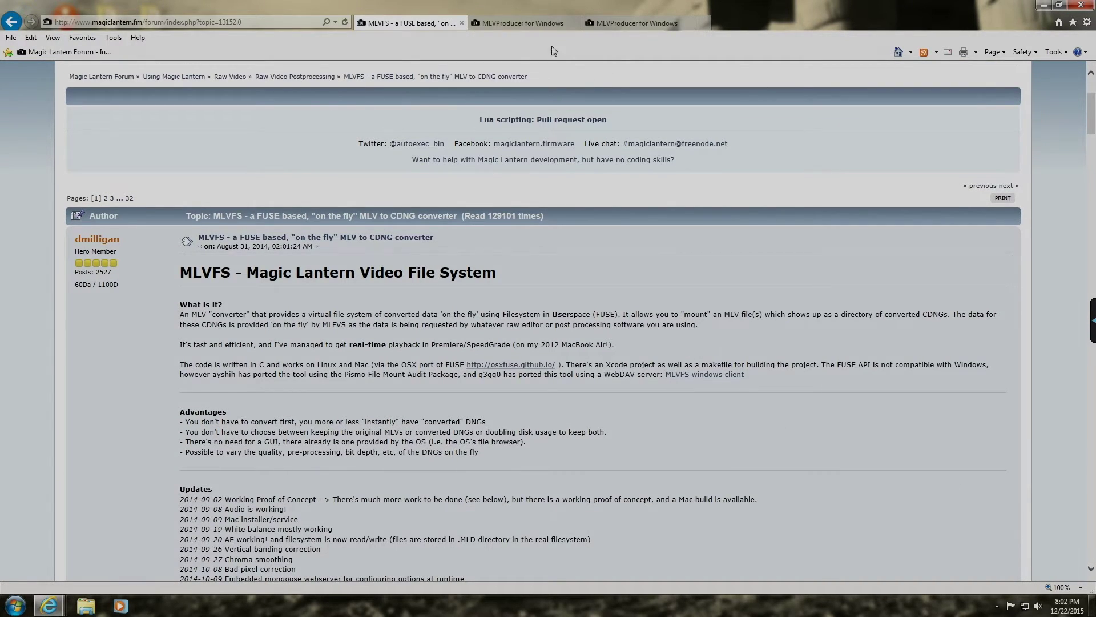
# Examine the MLVProducer for Windows forum threads, covering the feature list, current version download link, interface screenshot and first replies.
pyautogui.click(511, 22)
pyautogui.scroll(-4, 517, 416)
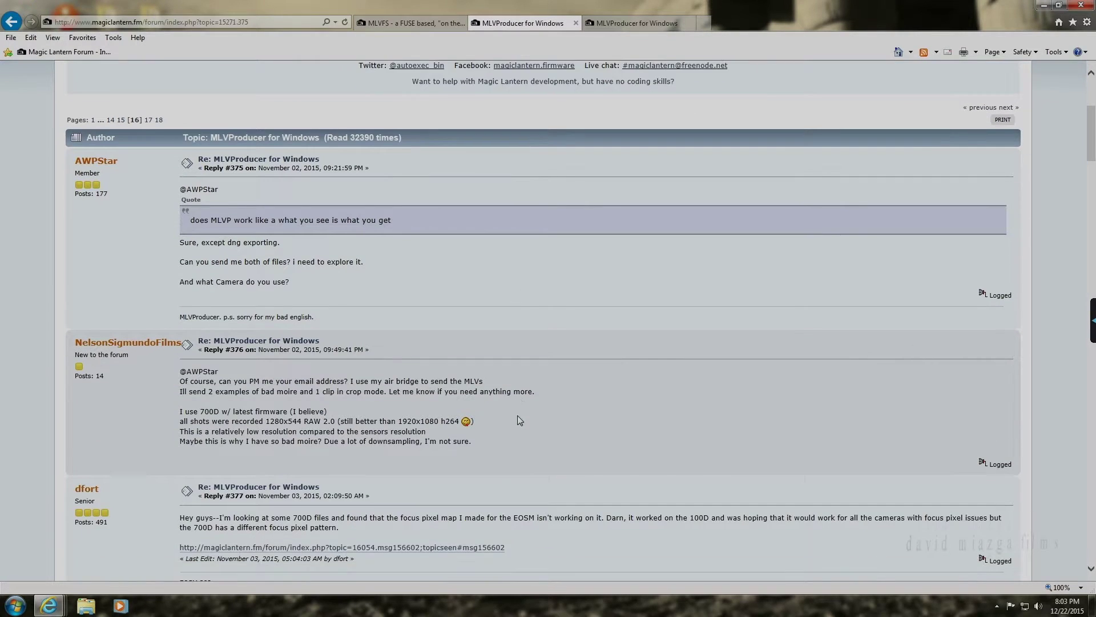
pyautogui.scroll(4, 517, 413)
pyautogui.click(635, 23)
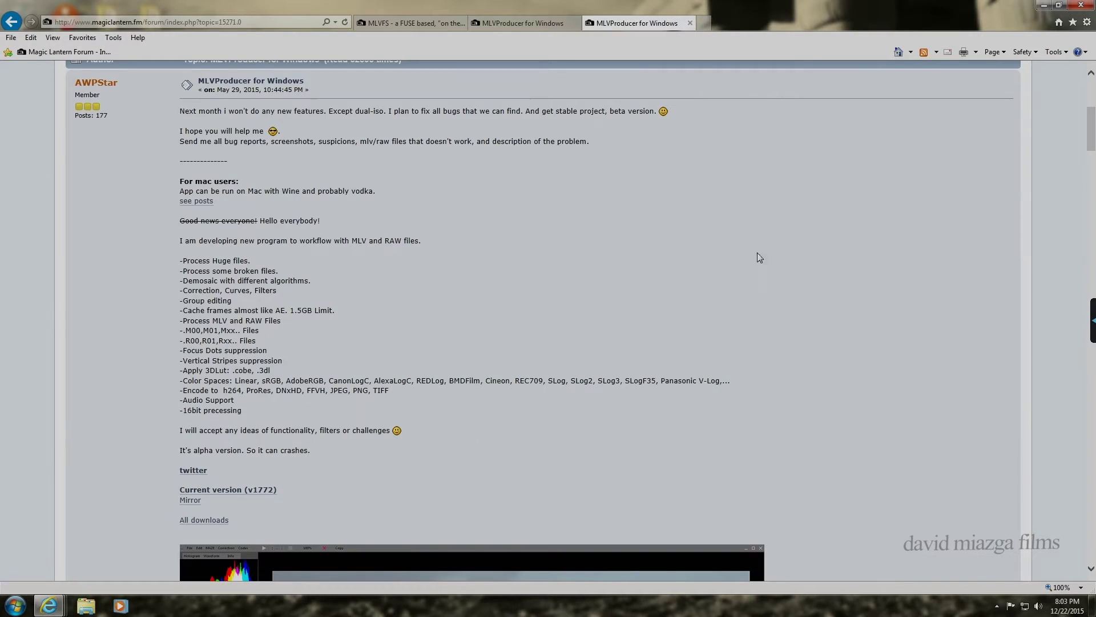
pyautogui.scroll(4, 847, 398)
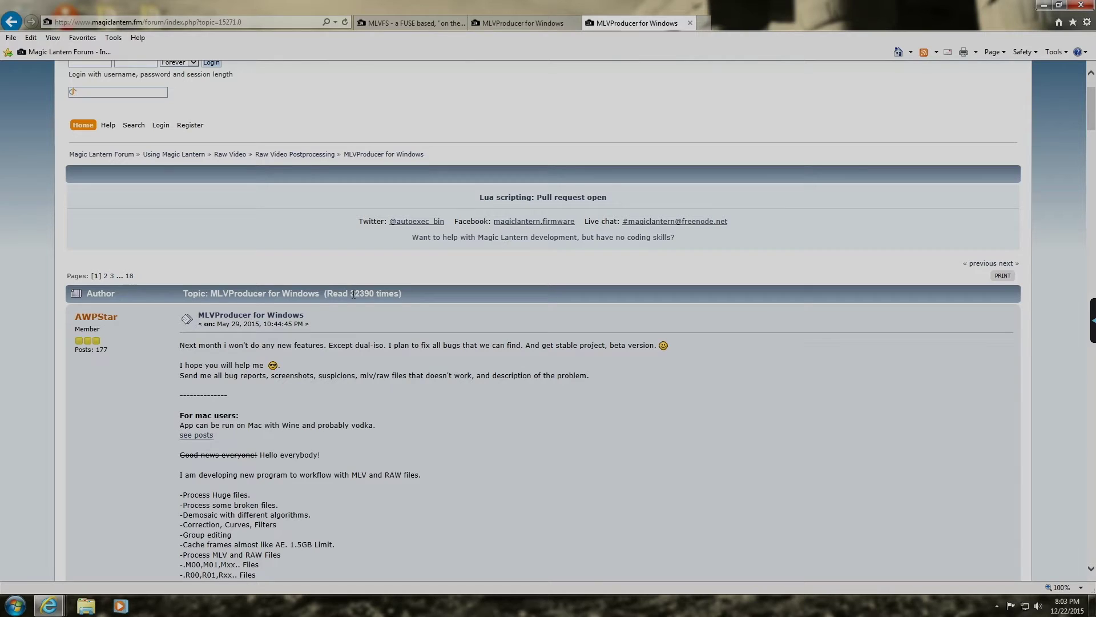
pyautogui.scroll(-6, 828, 468)
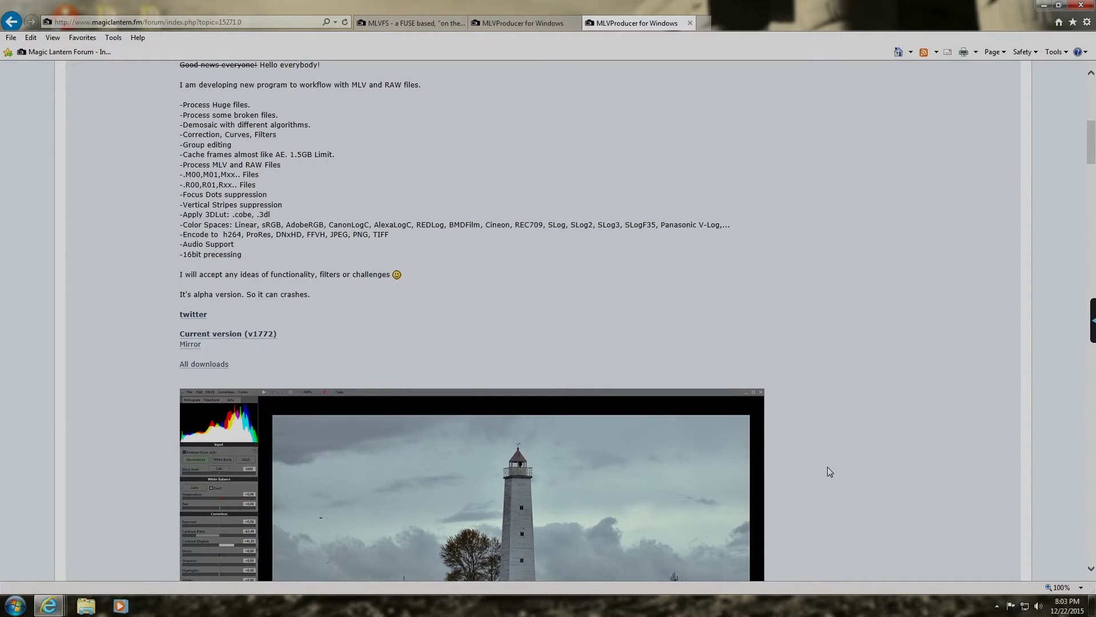
pyautogui.scroll(-4, 828, 468)
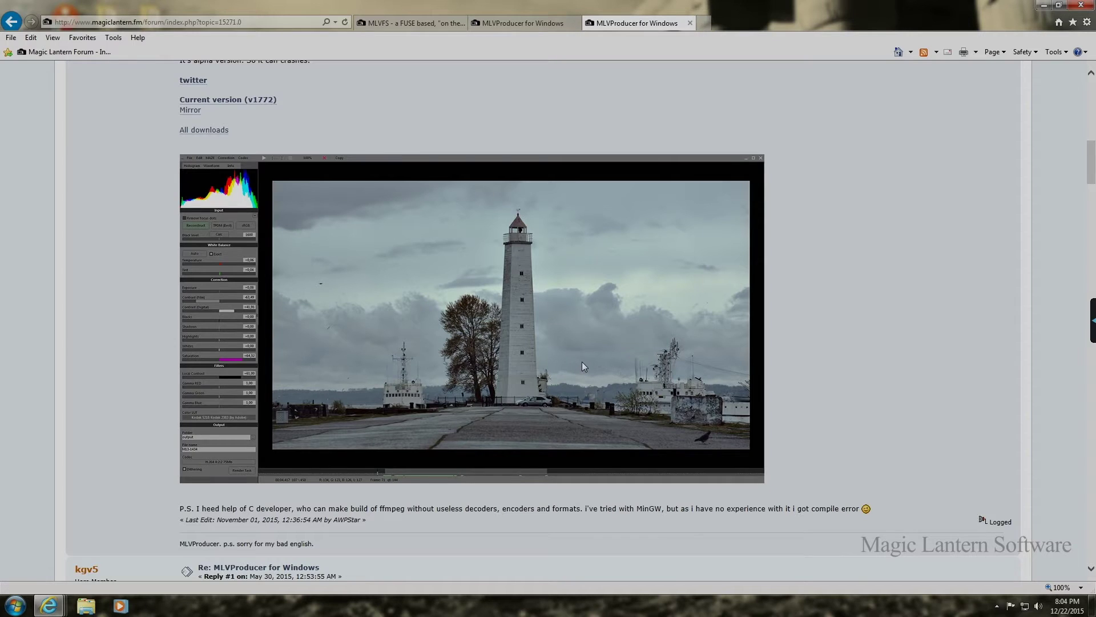
pyautogui.scroll(-5, 581, 361)
pyautogui.scroll(5, 581, 360)
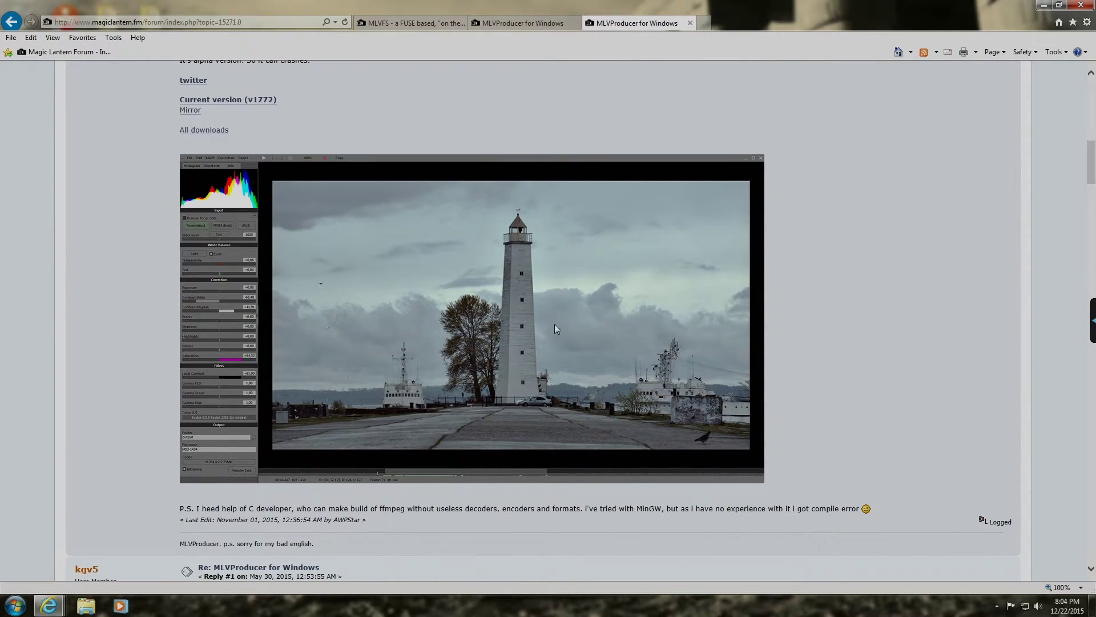
pyautogui.scroll(5, 554, 323)
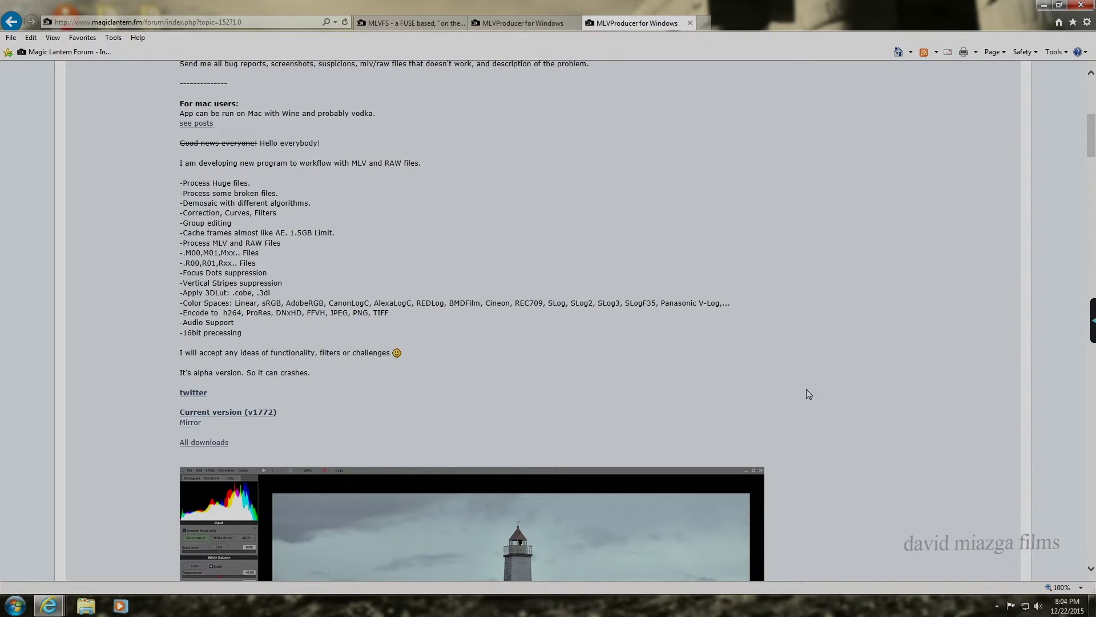
pyautogui.scroll(-2, 809, 394)
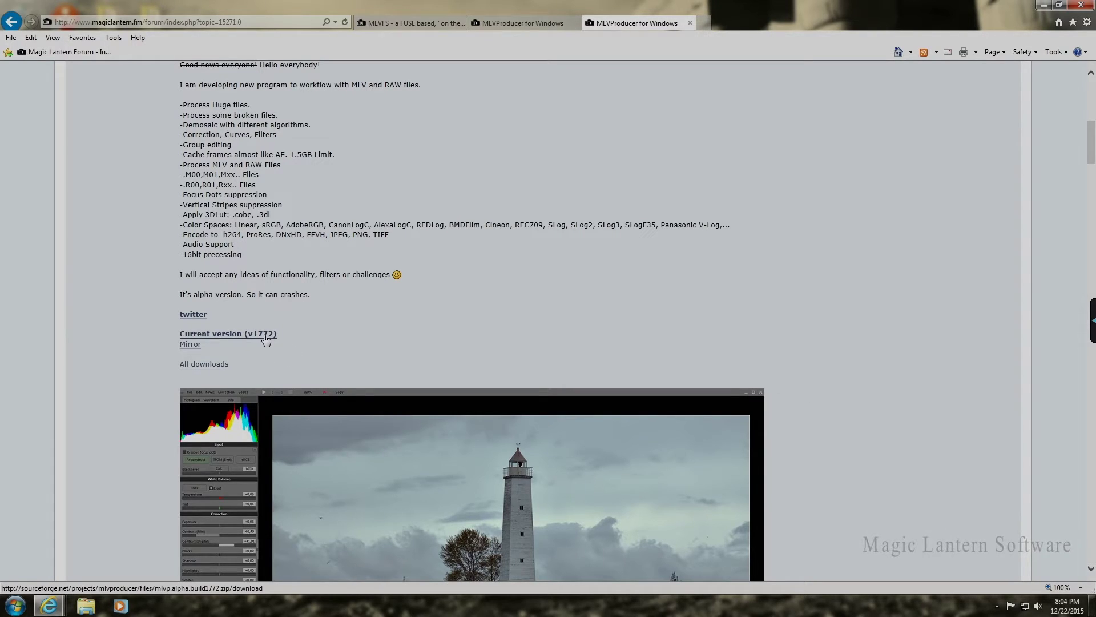
pyautogui.scroll(-5, 486, 337)
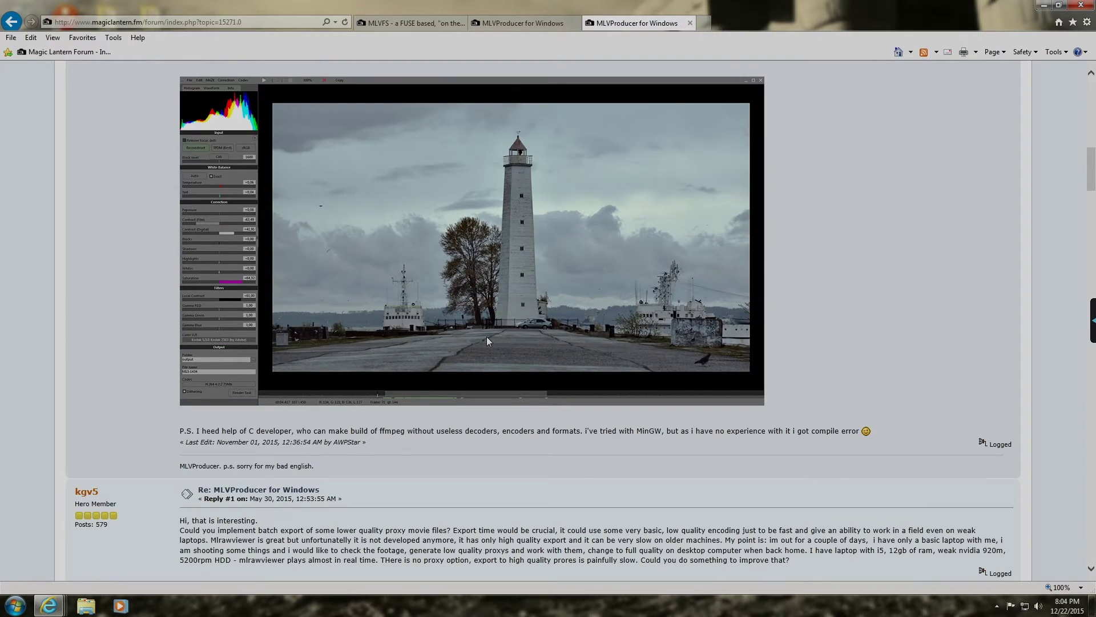
pyautogui.scroll(-8, 482, 337)
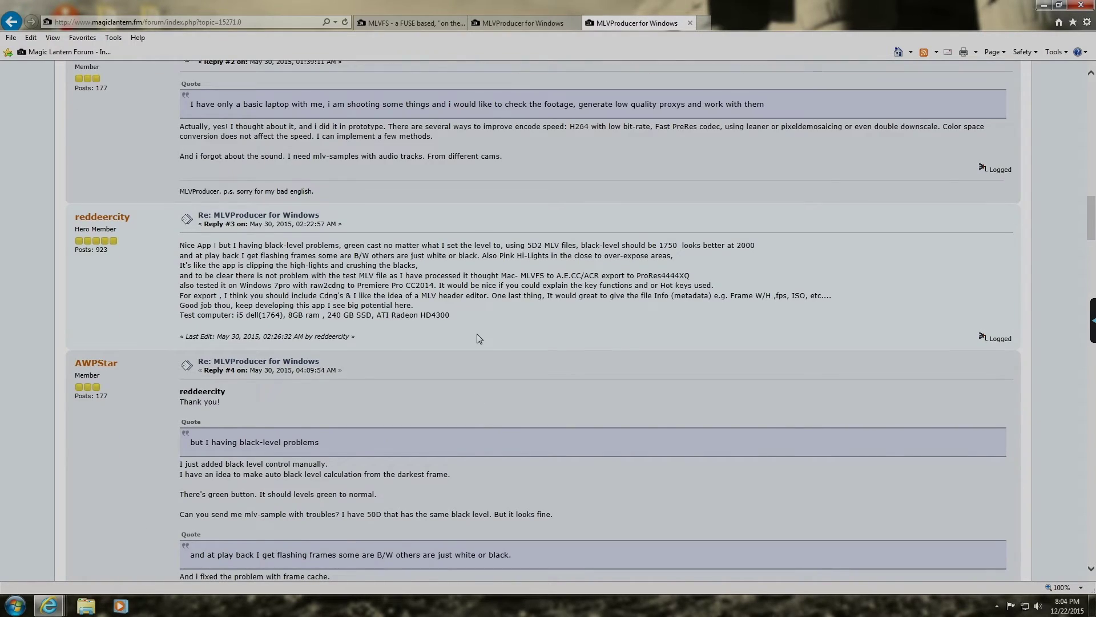
pyautogui.scroll(5, 479, 338)
# Open the latest test build linked in Reply #396 of the MLVProducer for Windows thread and highlight build1944.zip in its file name.
pyautogui.click(513, 22)
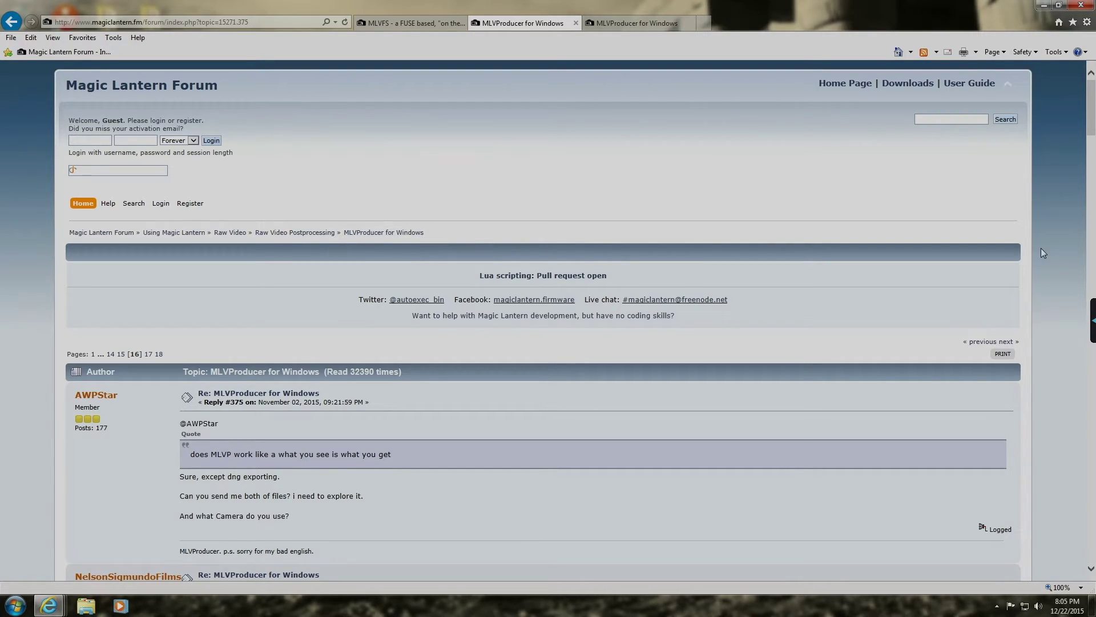
pyautogui.moveTo(1091, 102); pyautogui.dragTo(1060, 471)
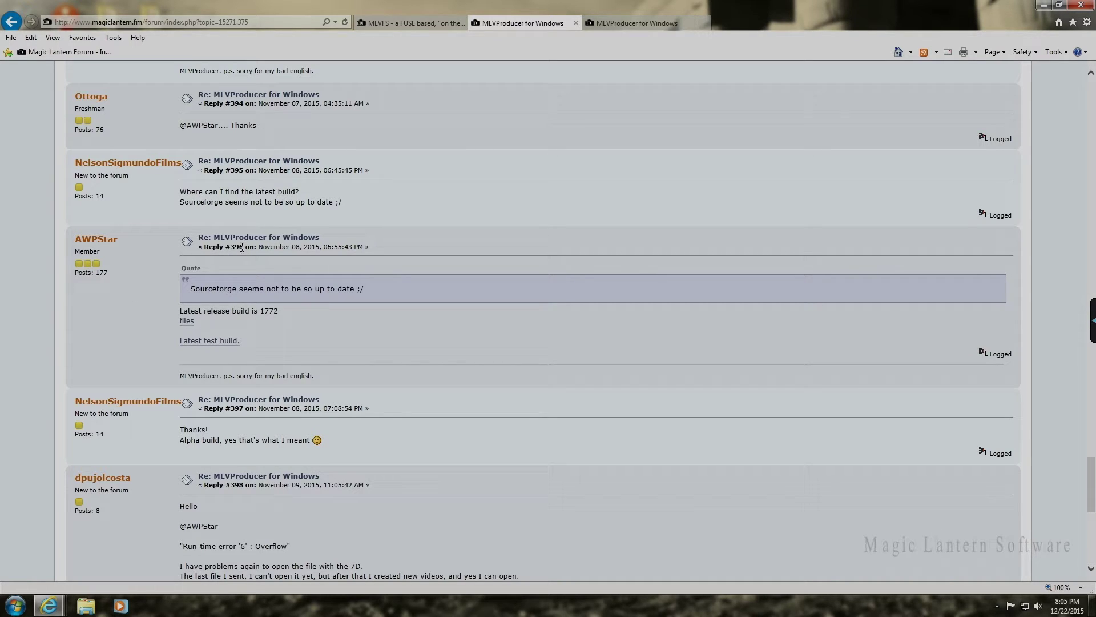
pyautogui.moveTo(245, 248); pyautogui.dragTo(230, 248)
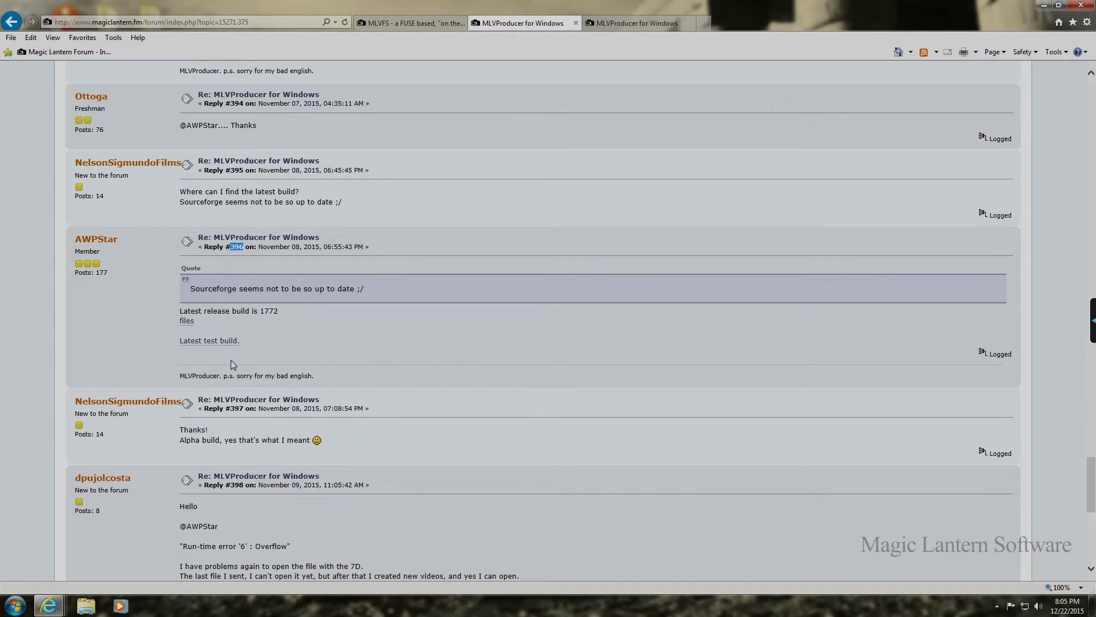
pyautogui.click(206, 343)
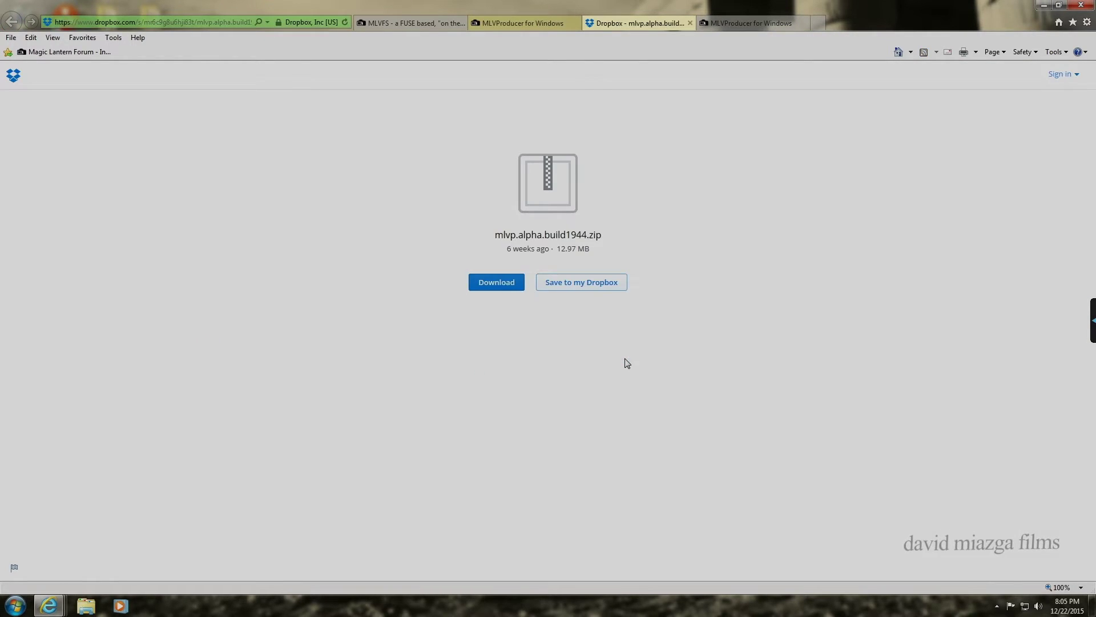
pyautogui.moveTo(511, 236); pyautogui.dragTo(482, 235)
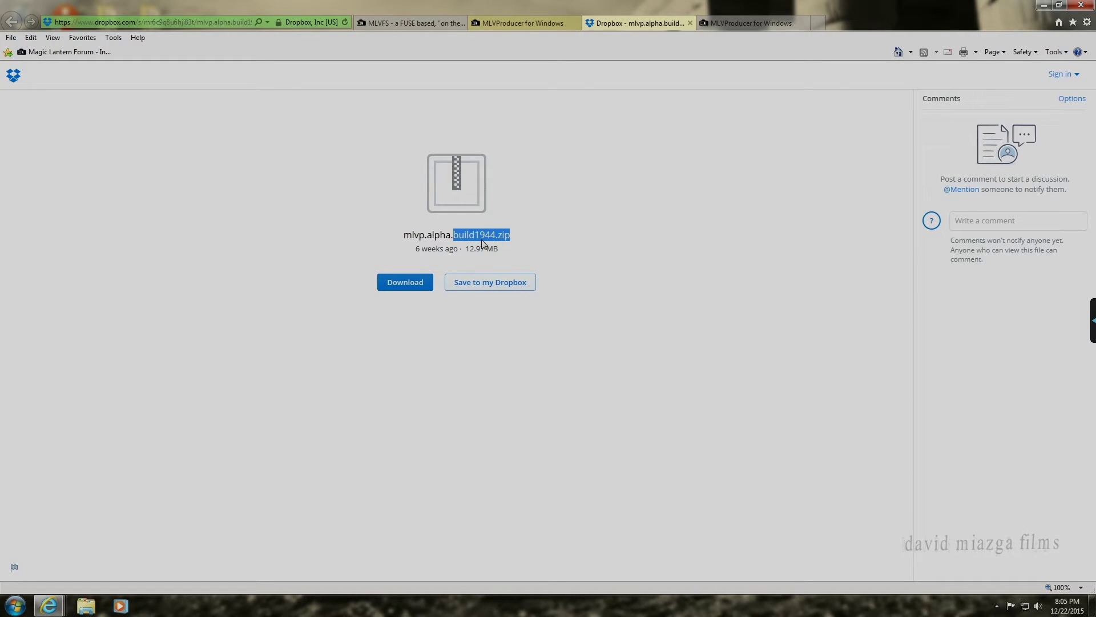
pyautogui.click(524, 236)
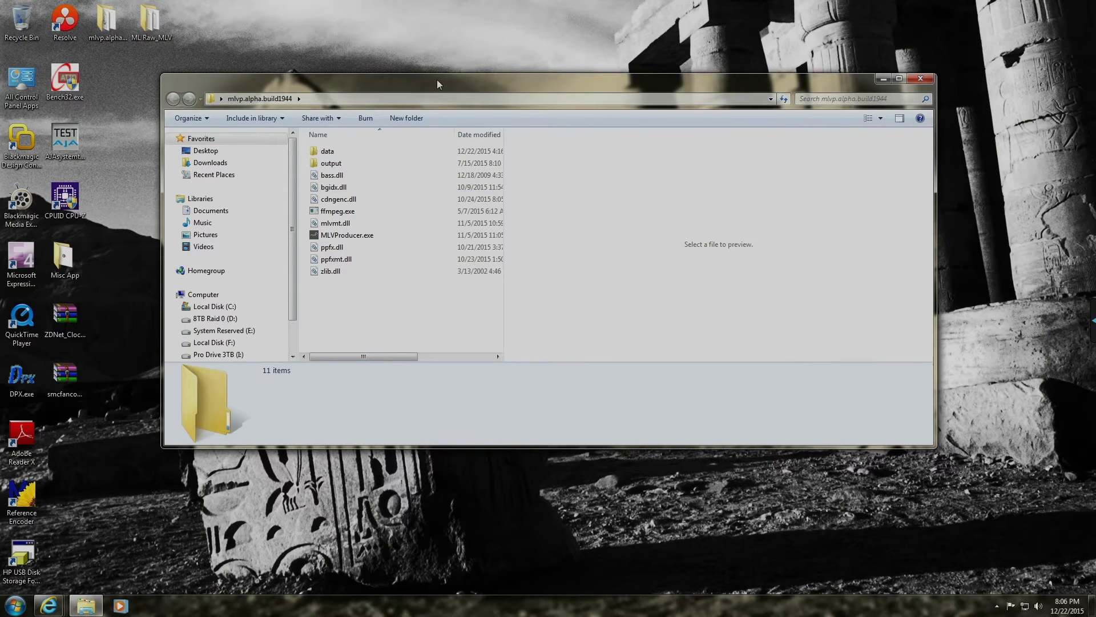
# Hide the file preview in the mlvp.alpha.build1944 folder window and launch MLVProducer.exe.
pyautogui.moveTo(437, 80); pyautogui.dragTo(383, 65)
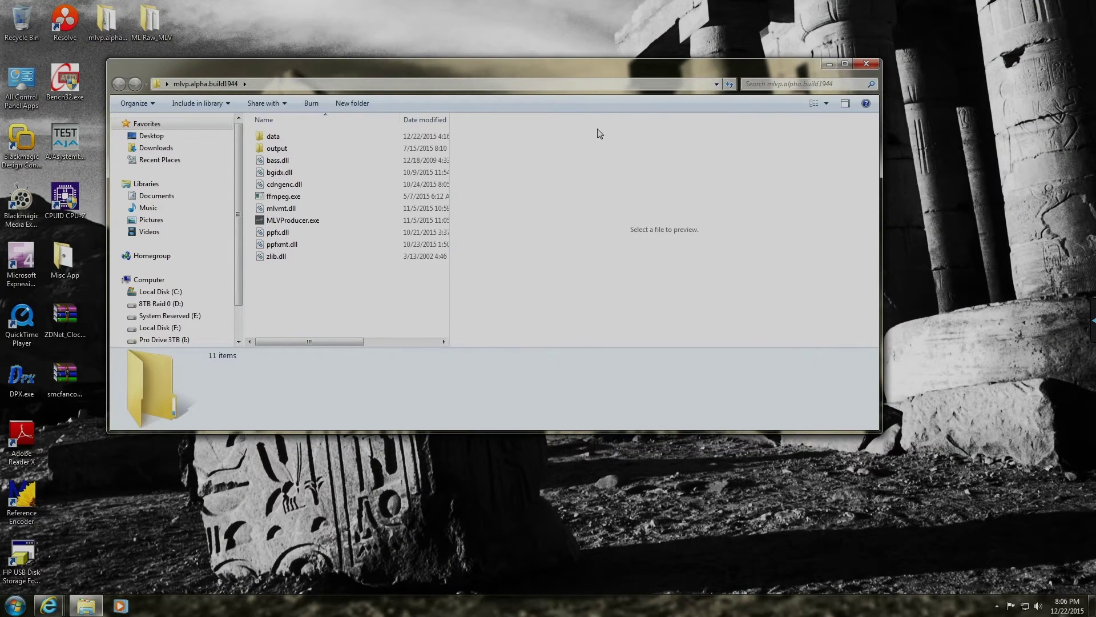
pyautogui.click(845, 102)
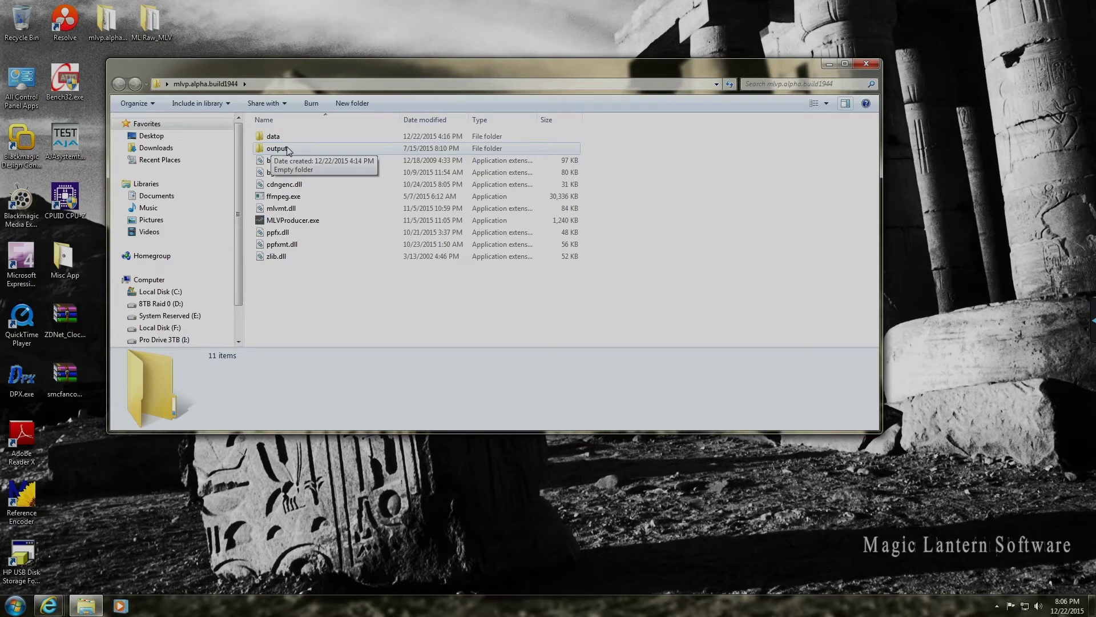
pyautogui.click(307, 223)
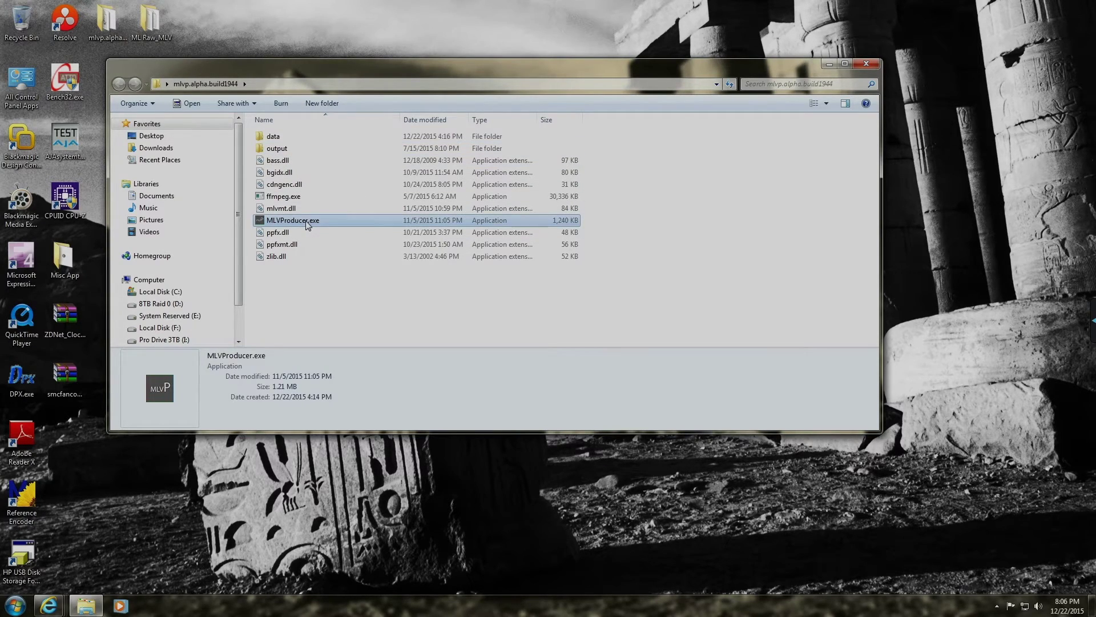
pyautogui.doubleClick(307, 223)
pyautogui.click(581, 314)
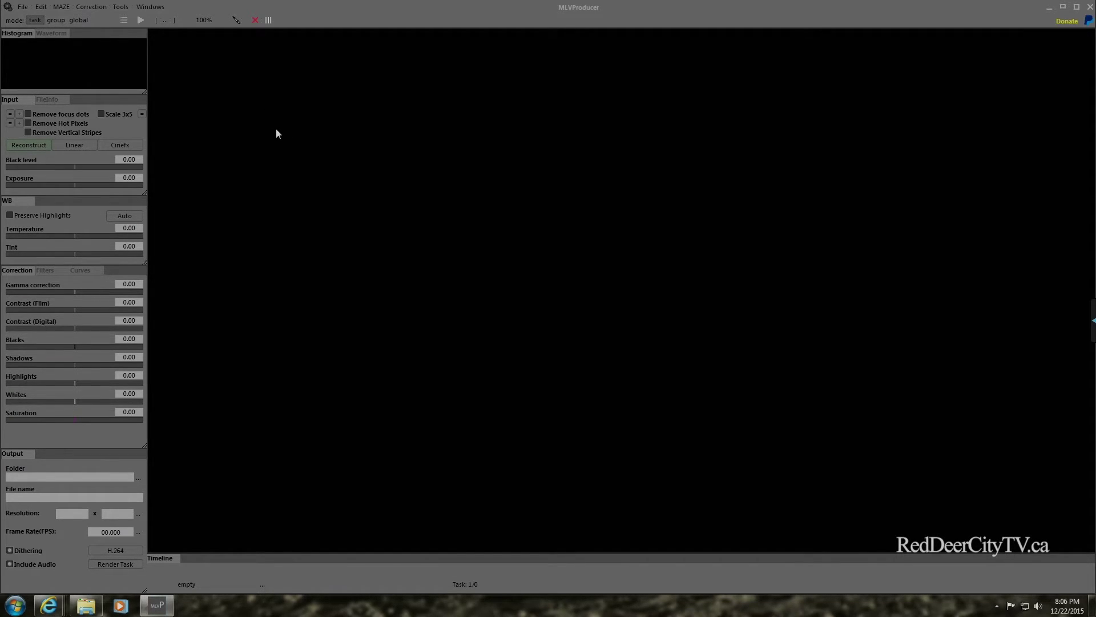
# Open m30-1923-new.raw from the ML Raw_MLV folder on the desktop in MLVProducer.
pyautogui.hotkey('alt', 'f')
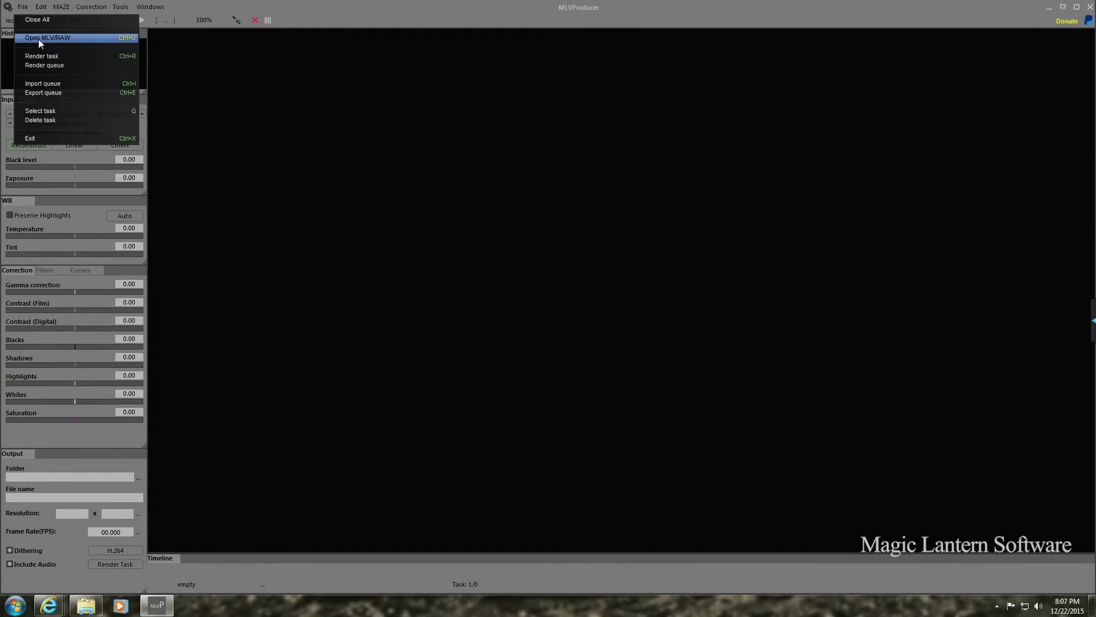
pyautogui.click(61, 38)
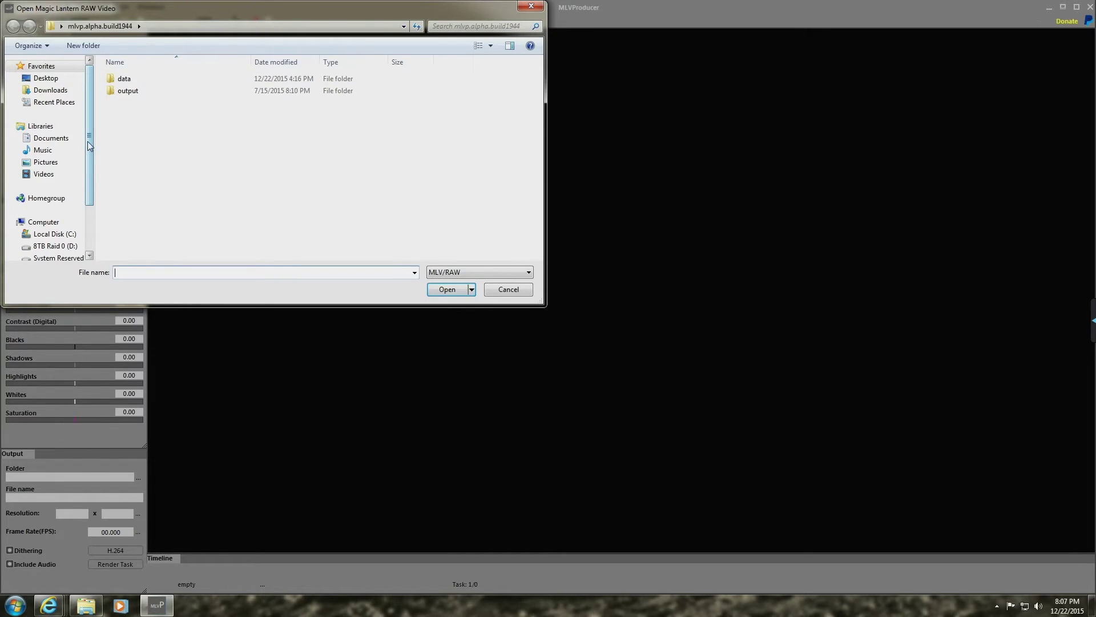
pyautogui.click(46, 78)
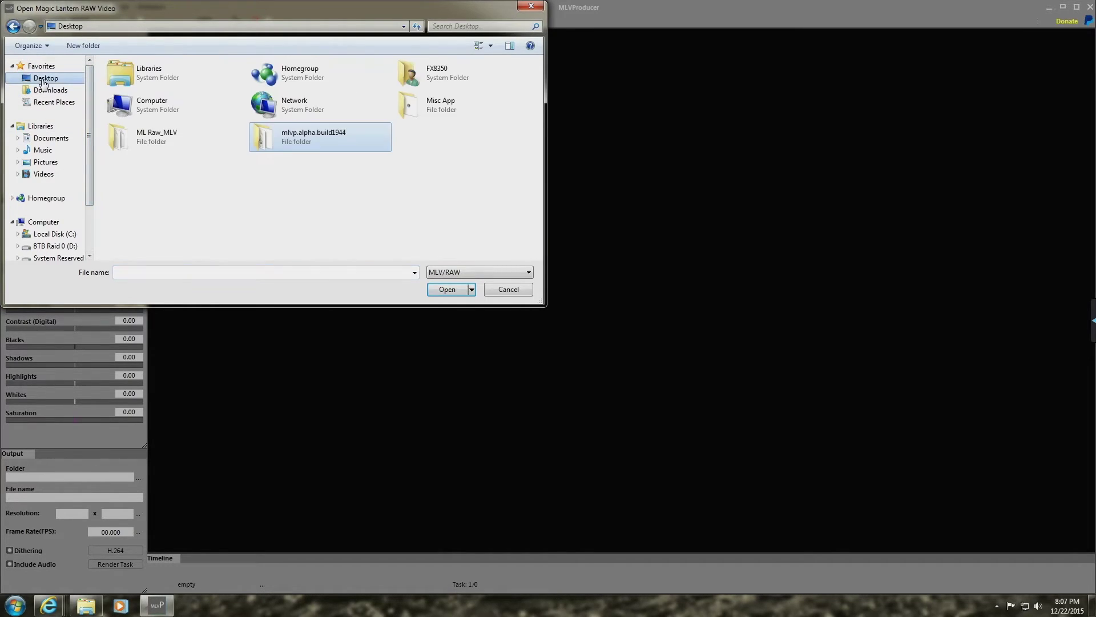
pyautogui.doubleClick(142, 134)
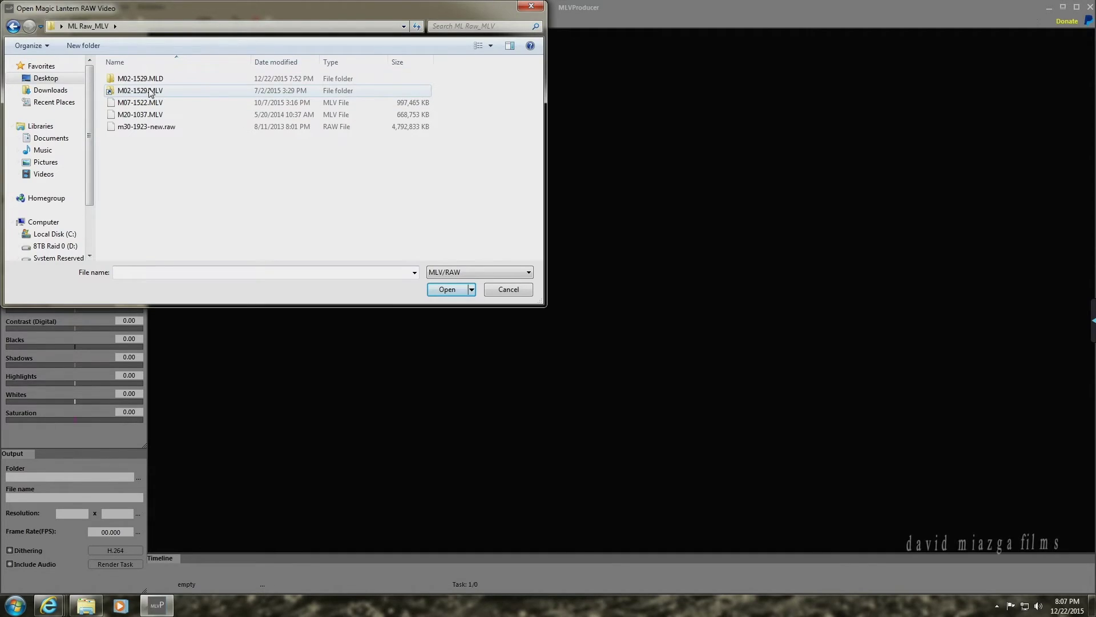
pyautogui.click(147, 127)
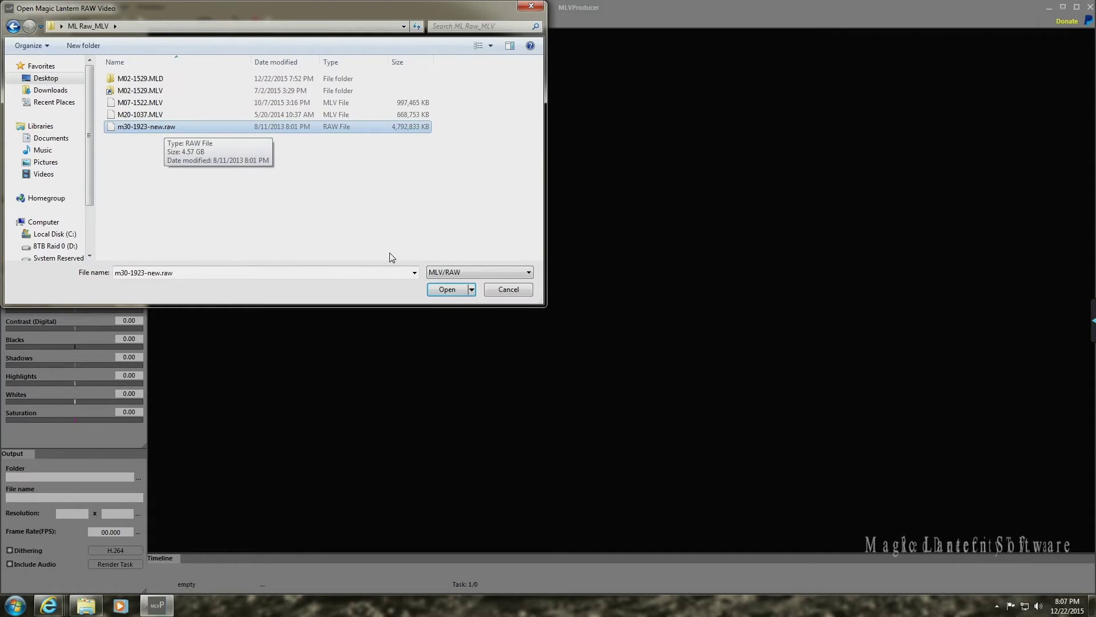
pyautogui.click(450, 293)
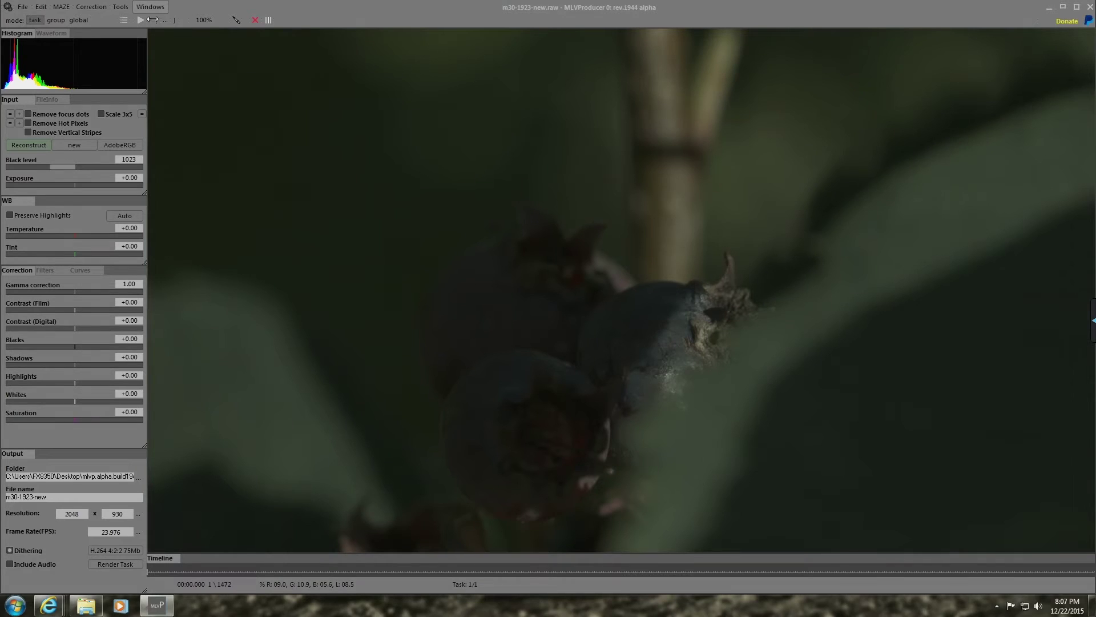
# Set the viewer zoom to Fit, review the clip's file information and return to the input settings.
pyautogui.click(205, 20)
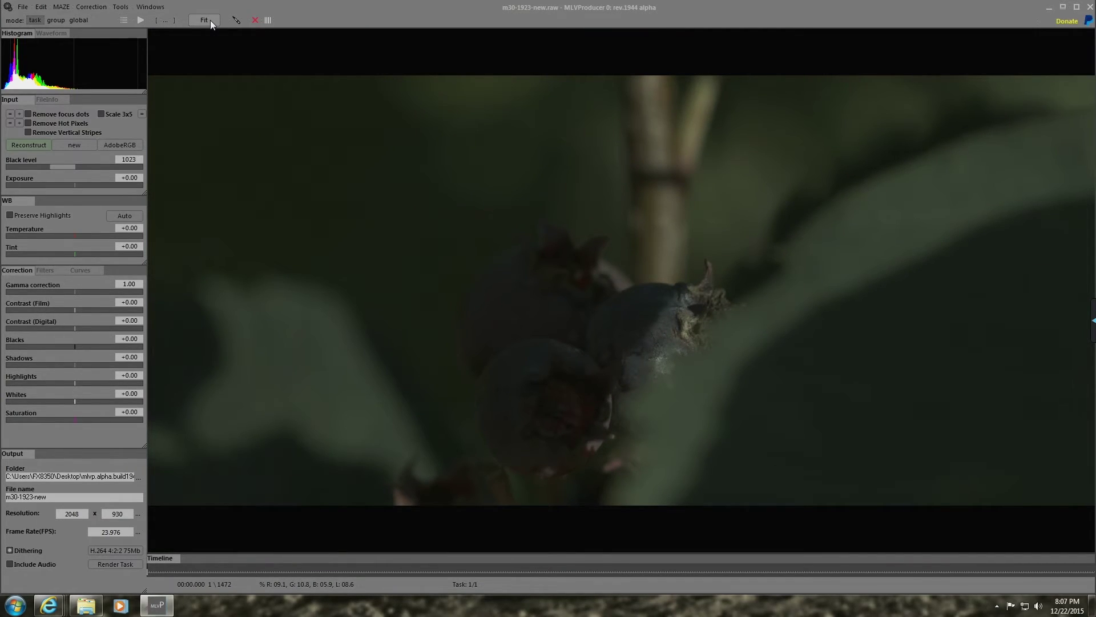
pyautogui.click(53, 98)
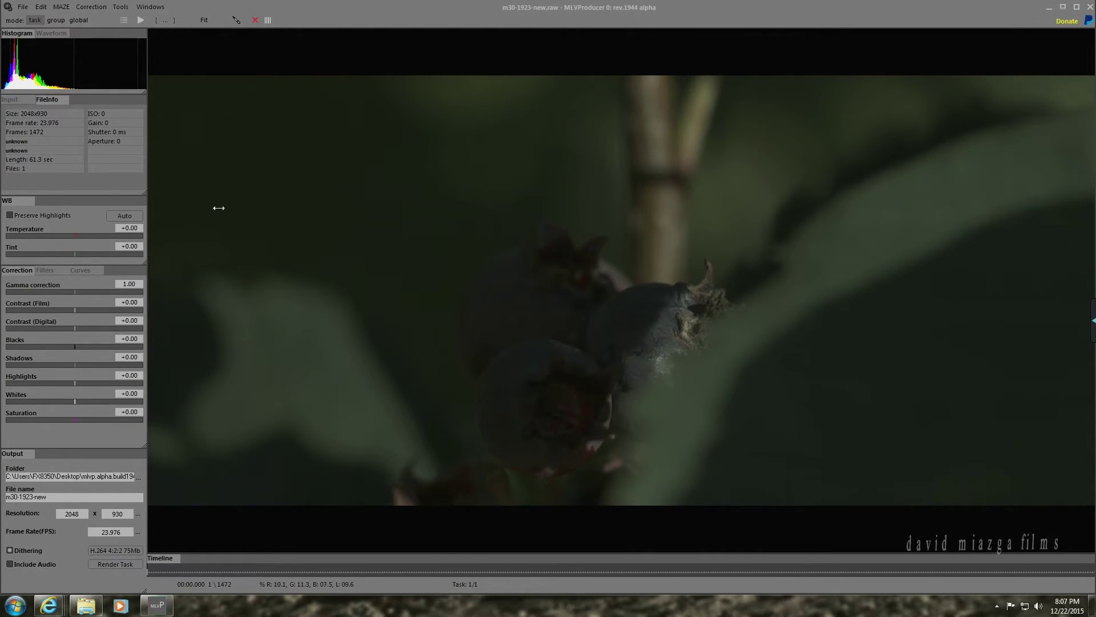
pyautogui.click(18, 99)
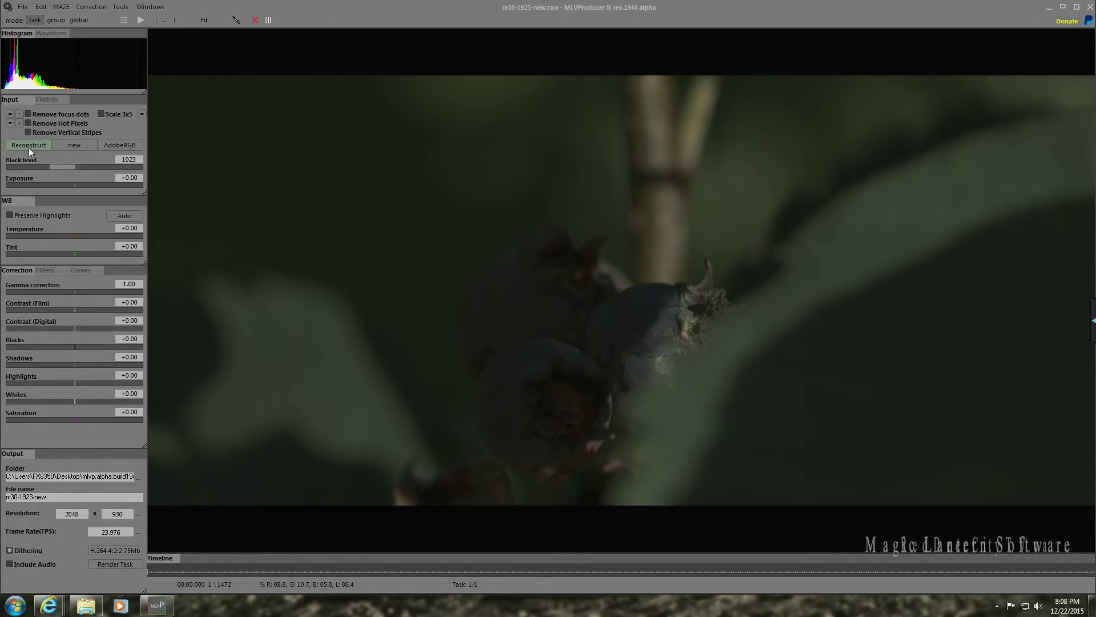
# Look over the debayering options, then try the AlexaLogC and BMDFilm color profiles on the clip.
pyautogui.click(79, 147)
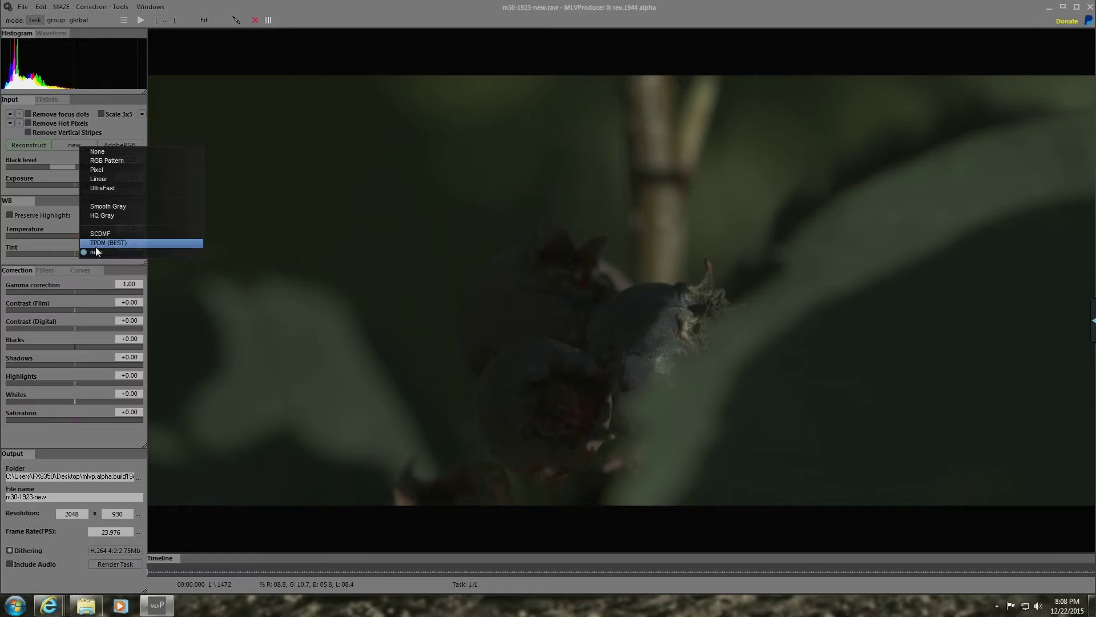
pyautogui.click(121, 143)
pyautogui.click(121, 142)
pyautogui.click(111, 141)
pyautogui.click(112, 140)
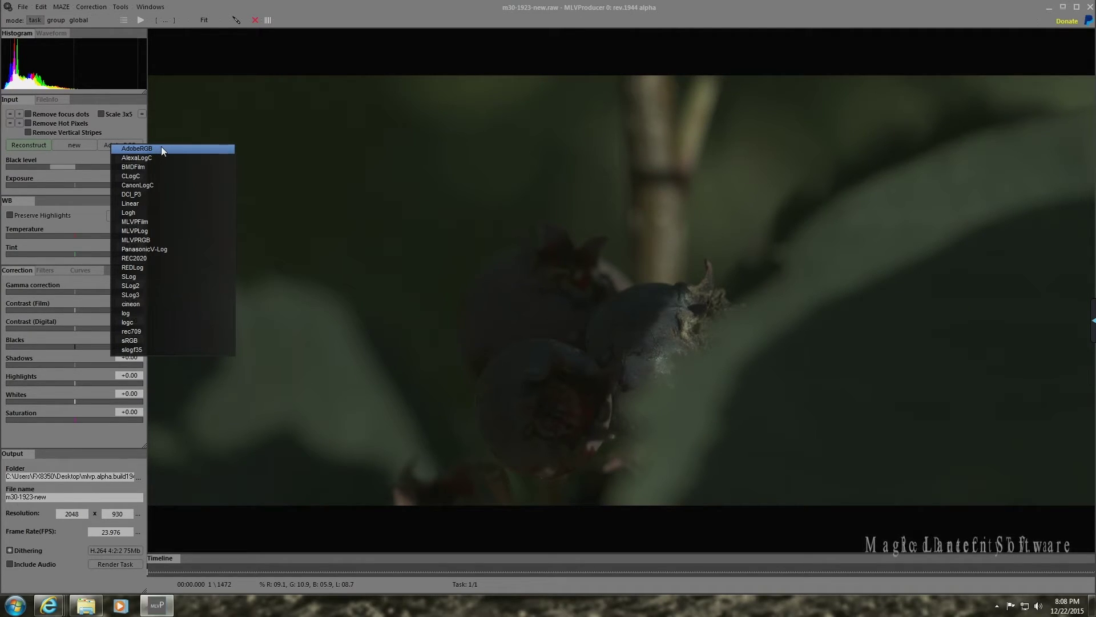
pyautogui.click(152, 155)
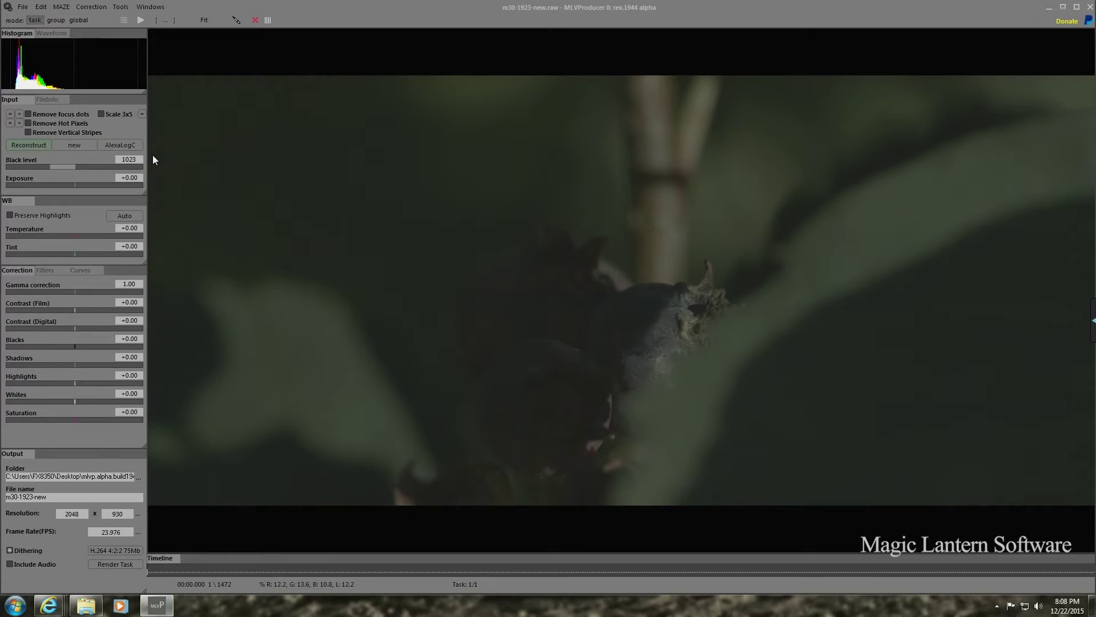
pyautogui.click(120, 145)
pyautogui.click(148, 166)
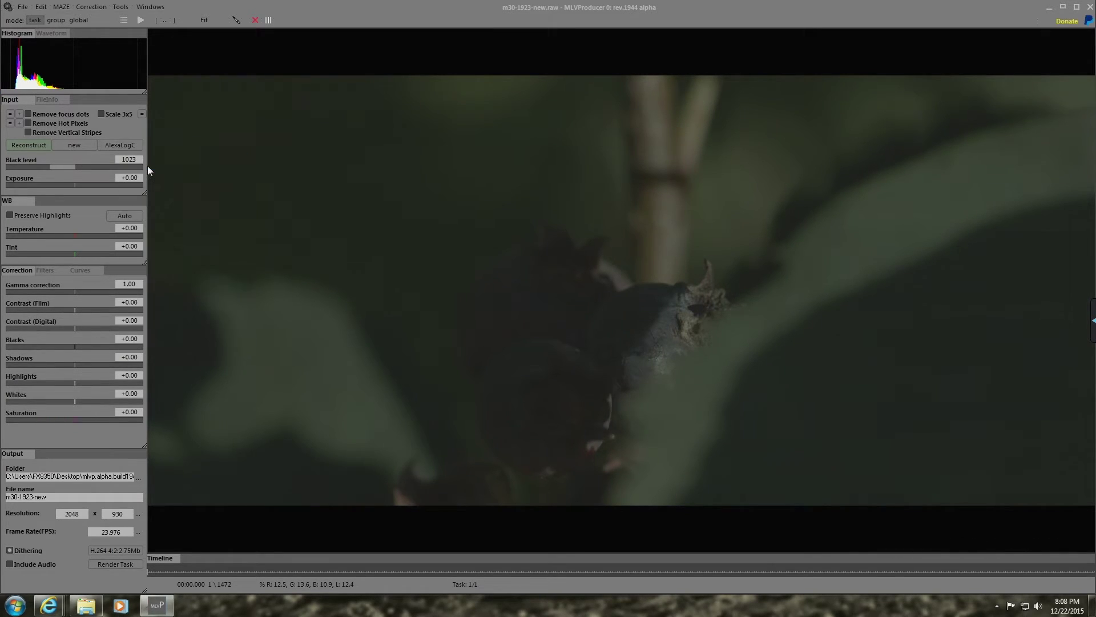
# Try the MLVPFilm, REC2020 and rec709 color profiles on the clip.
pyautogui.click(128, 145)
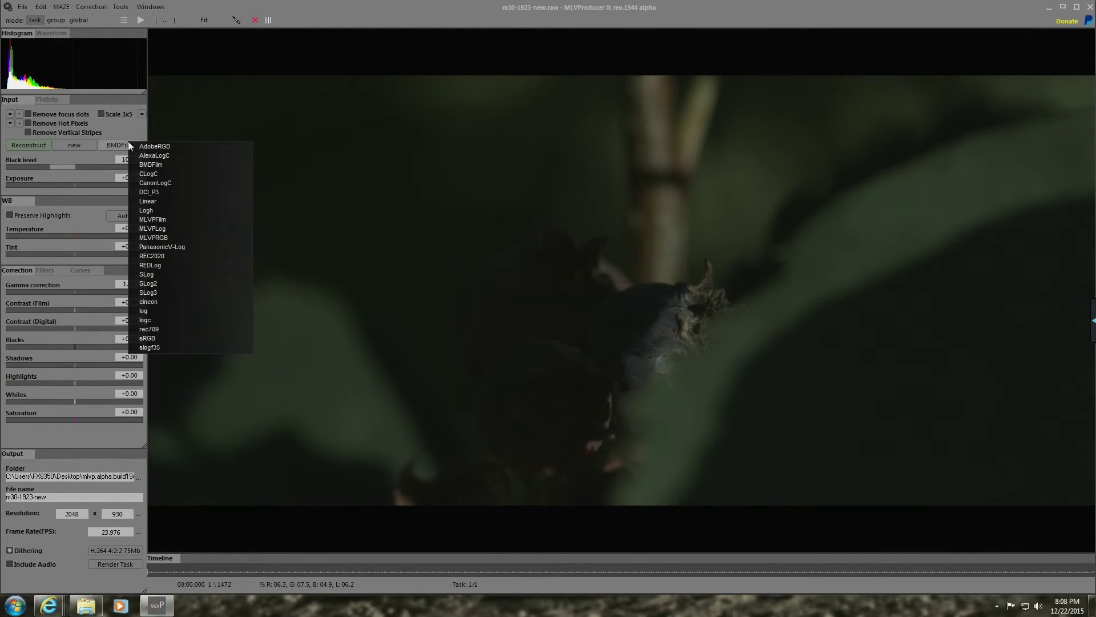
pyautogui.click(169, 219)
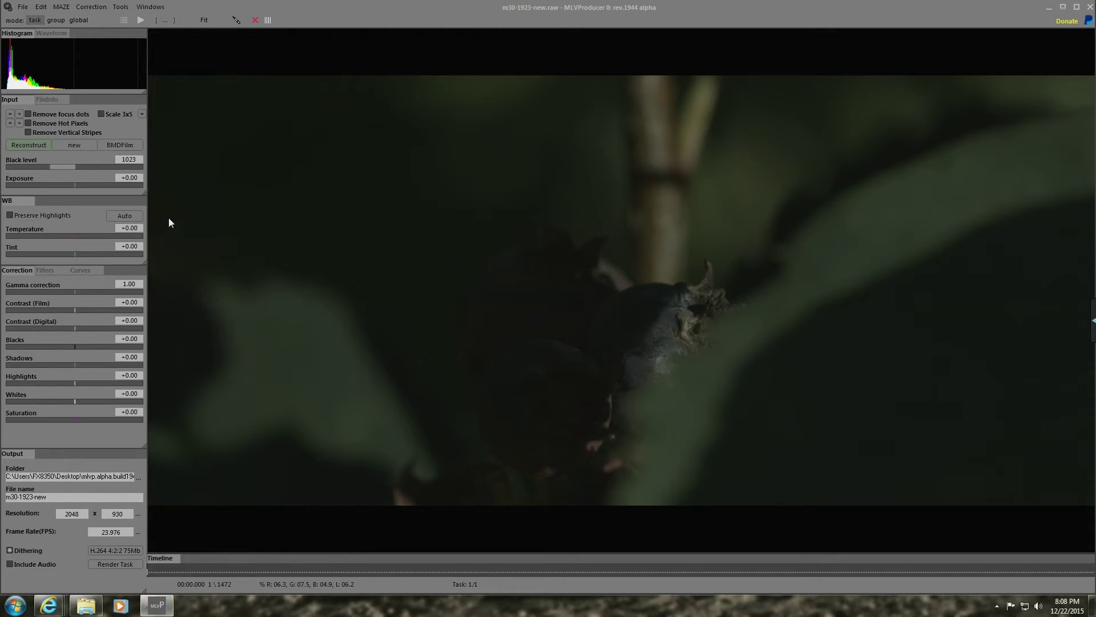
pyautogui.click(125, 144)
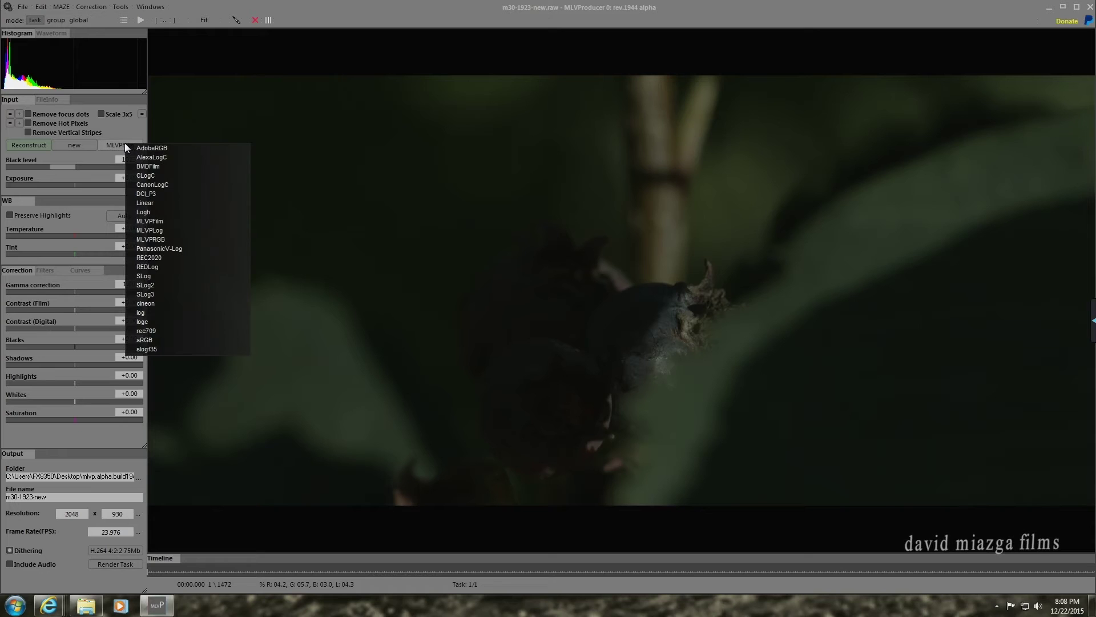
pyautogui.click(165, 258)
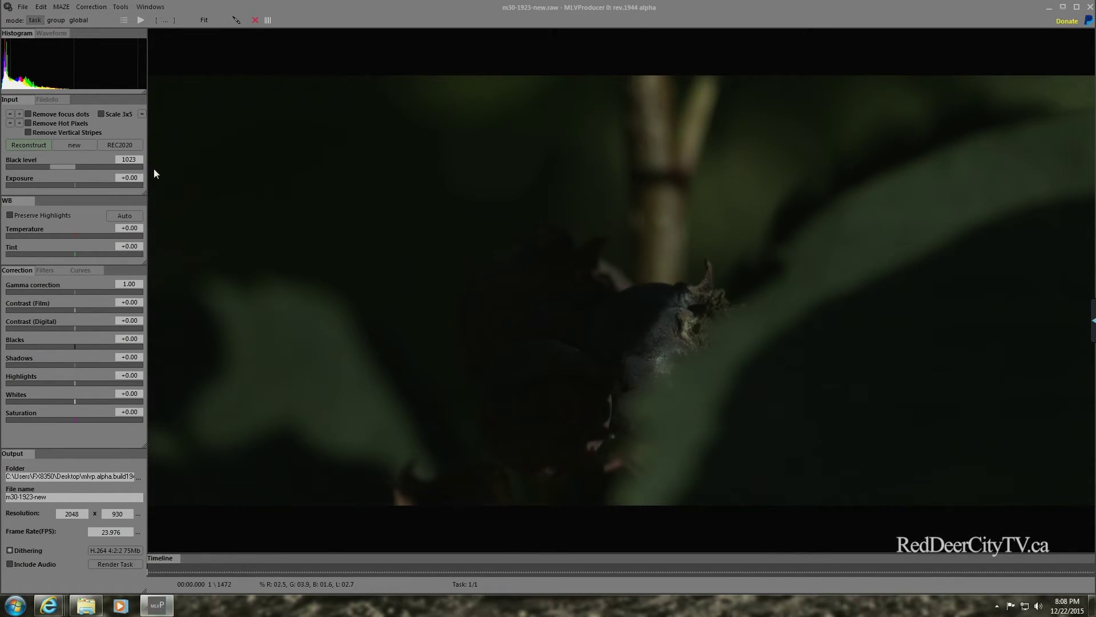
pyautogui.click(135, 145)
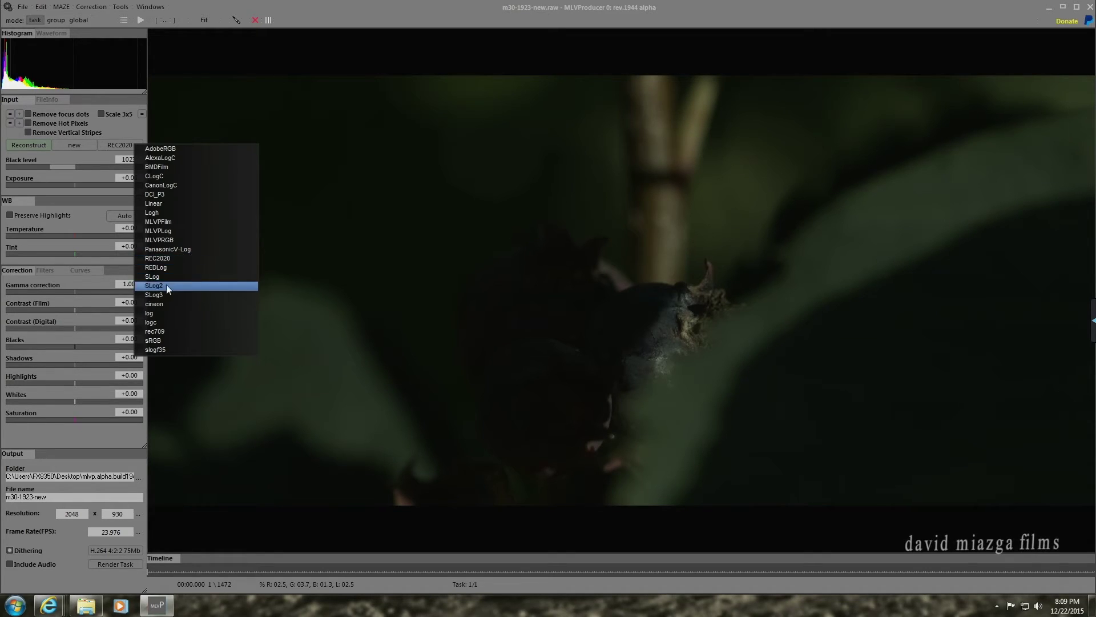
pyautogui.click(165, 330)
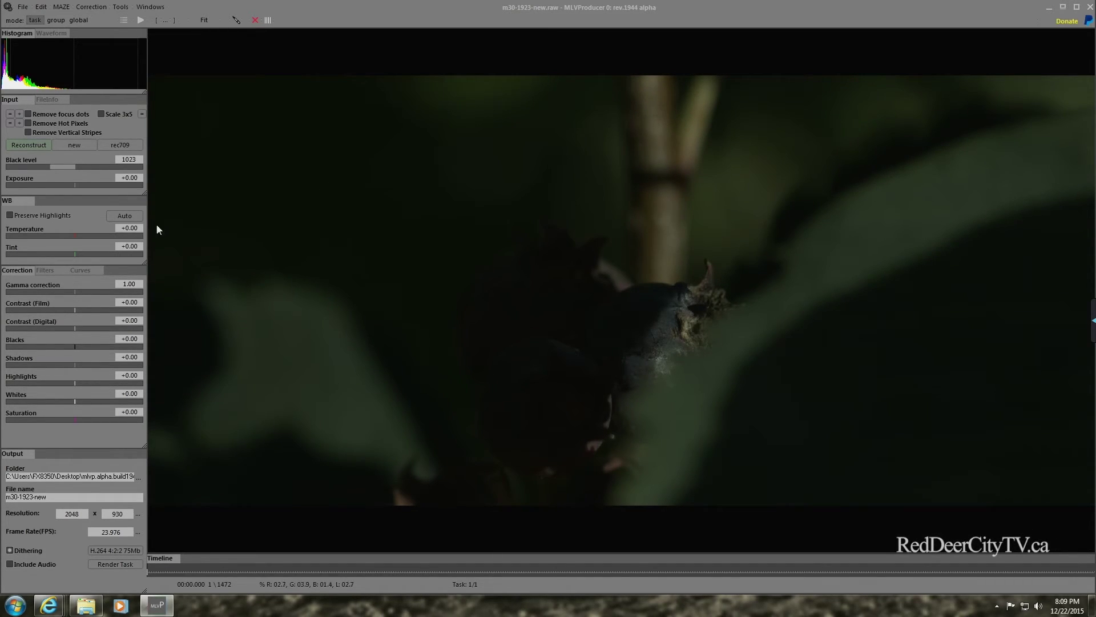
# Set the color profile to Linear and brighten the clip with black level 1048, exposure +4.13 and gamma correction 0.63.
pyautogui.click(132, 142)
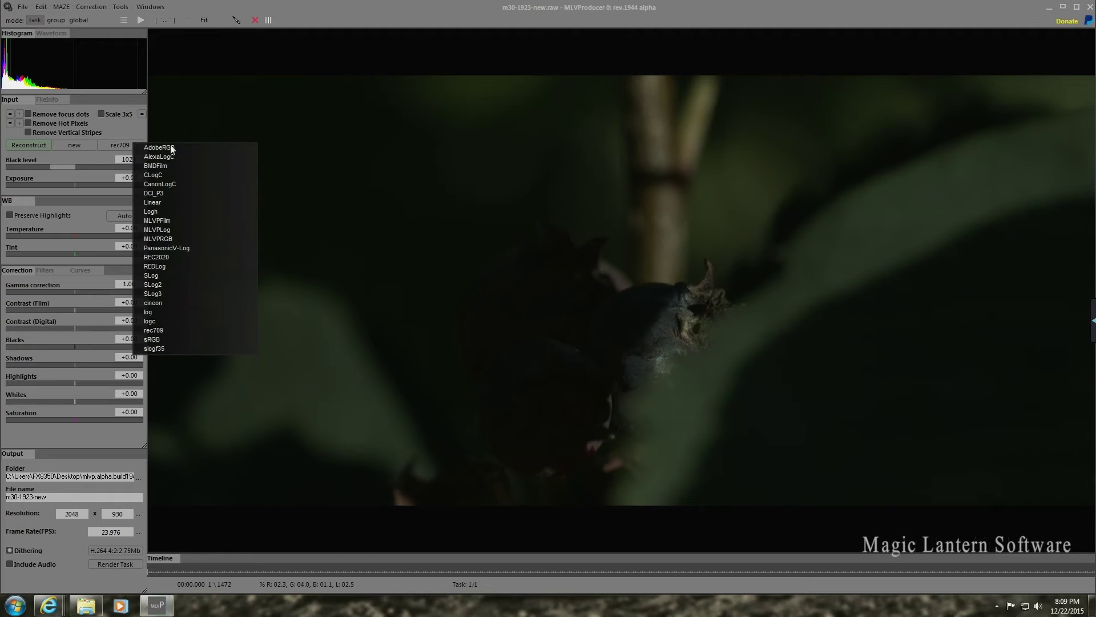
pyautogui.click(170, 204)
pyautogui.moveTo(75, 184); pyautogui.dragTo(130, 190)
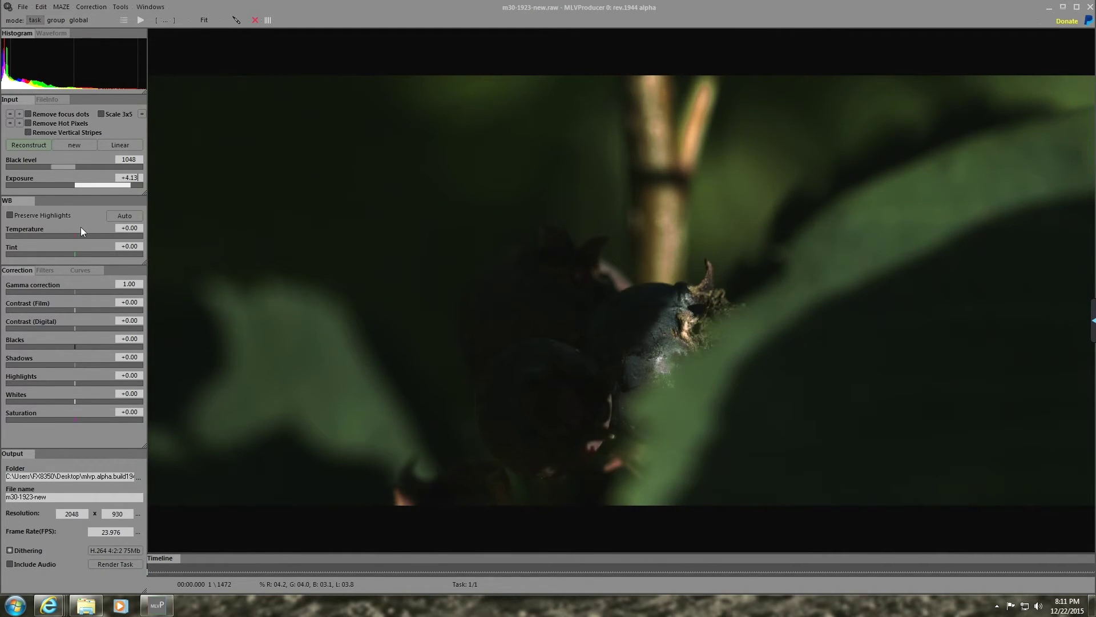
pyautogui.moveTo(72, 293); pyautogui.dragTo(102, 297)
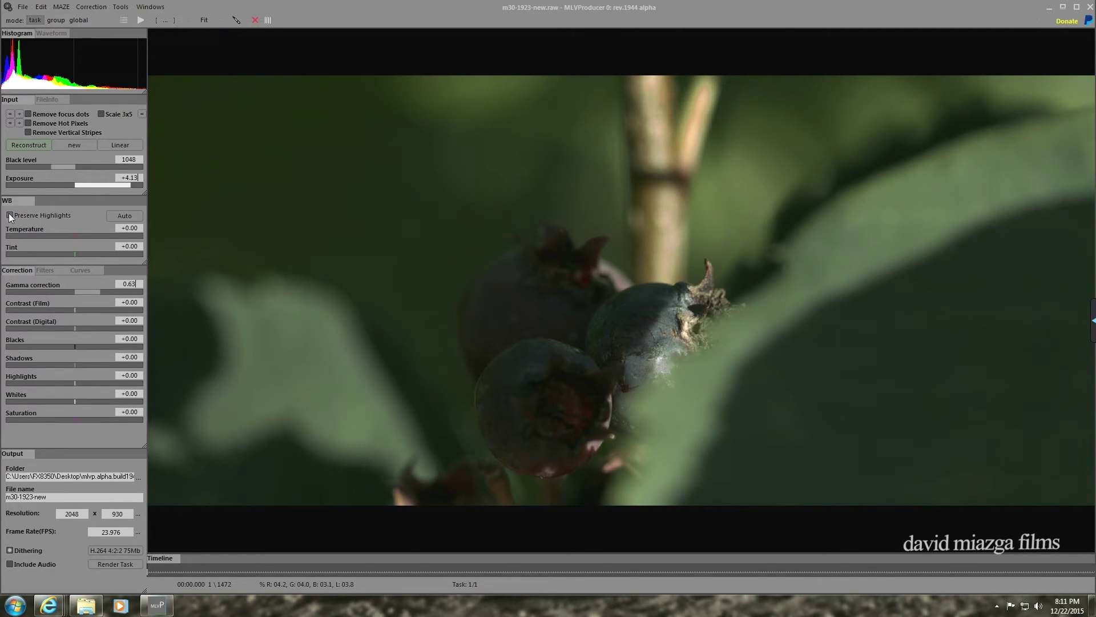
# Apply automatic white balance with Preserve Highlights enabled, then adjust the temperature to -0.07 and the tint to -0.13.
pyautogui.click(127, 217)
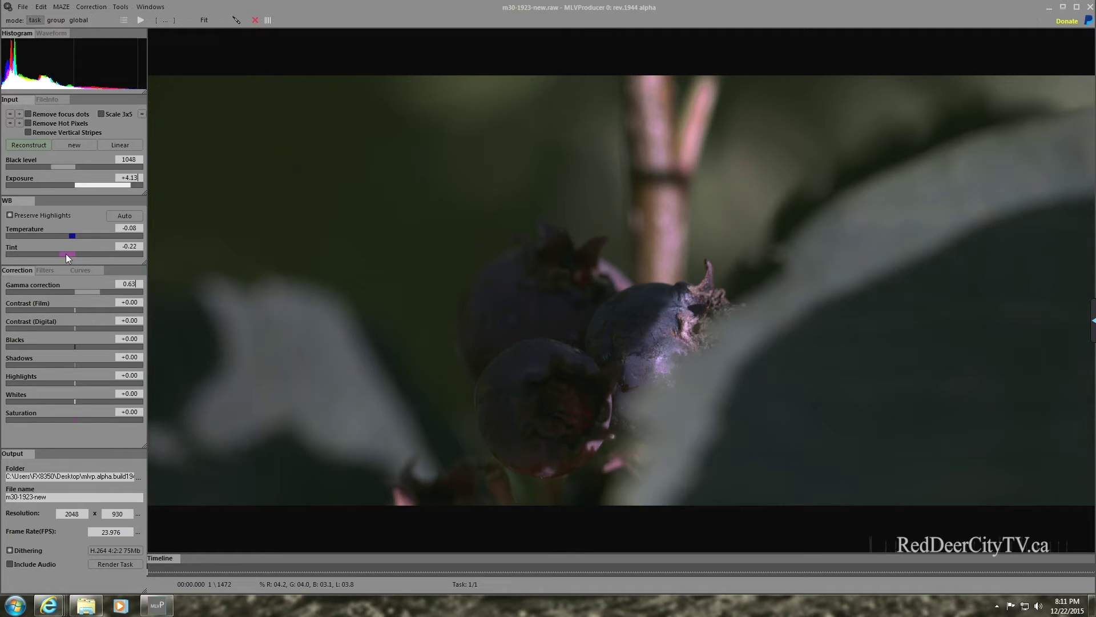
pyautogui.moveTo(64, 254); pyautogui.dragTo(70, 237)
# Set film contrast -70.95, digital contrast +26.97, blacks +51.04, shadows +5.39, highlights +12.03, whites +12.86 and saturation -32.45.
pyautogui.click(79, 309)
pyautogui.moveTo(80, 308); pyautogui.dragTo(52, 419)
pyautogui.click(78, 402)
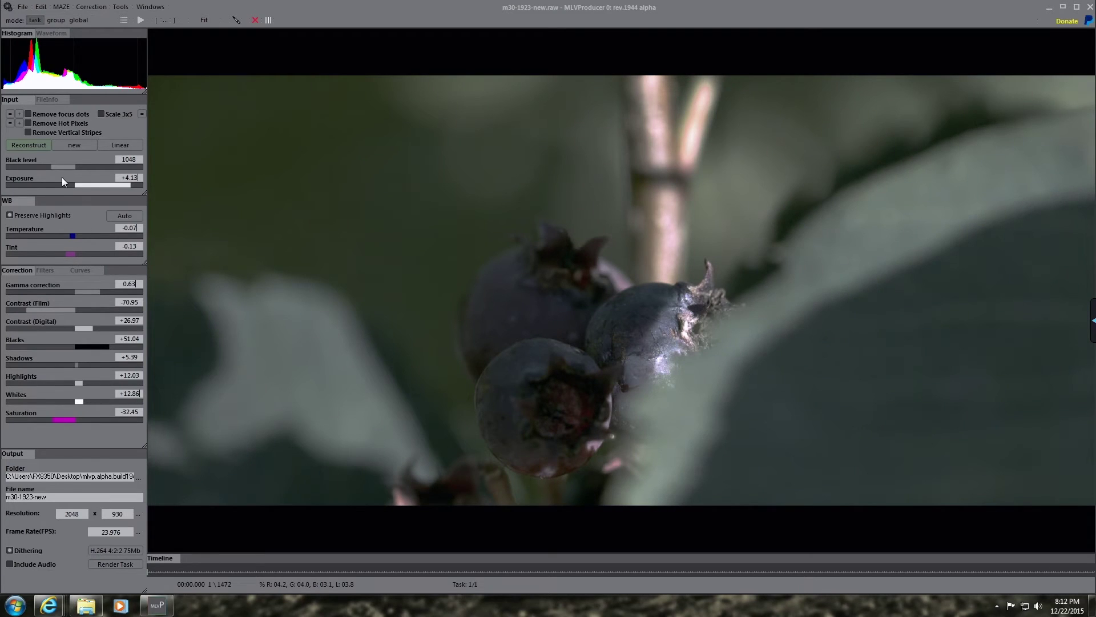
# Refine the exposure to +2.93, film contrast to -62.66, digital contrast to +15.35 and blacks to +46.06.
pyautogui.moveTo(73, 163); pyautogui.dragTo(50, 160)
pyautogui.moveTo(129, 183)
pyautogui.mouseDown()
pyautogui.moveTo(107, 183)
pyautogui.moveTo(117, 182)
pyautogui.mouseUp()
pyautogui.moveTo(40, 307); pyautogui.dragTo(28, 307)
pyautogui.moveTo(94, 331)
pyautogui.mouseDown()
pyautogui.moveTo(83, 328)
pyautogui.moveTo(112, 328)
pyautogui.moveTo(74, 328)
pyautogui.mouseUp()
pyautogui.click(102, 346)
pyautogui.click(105, 346)
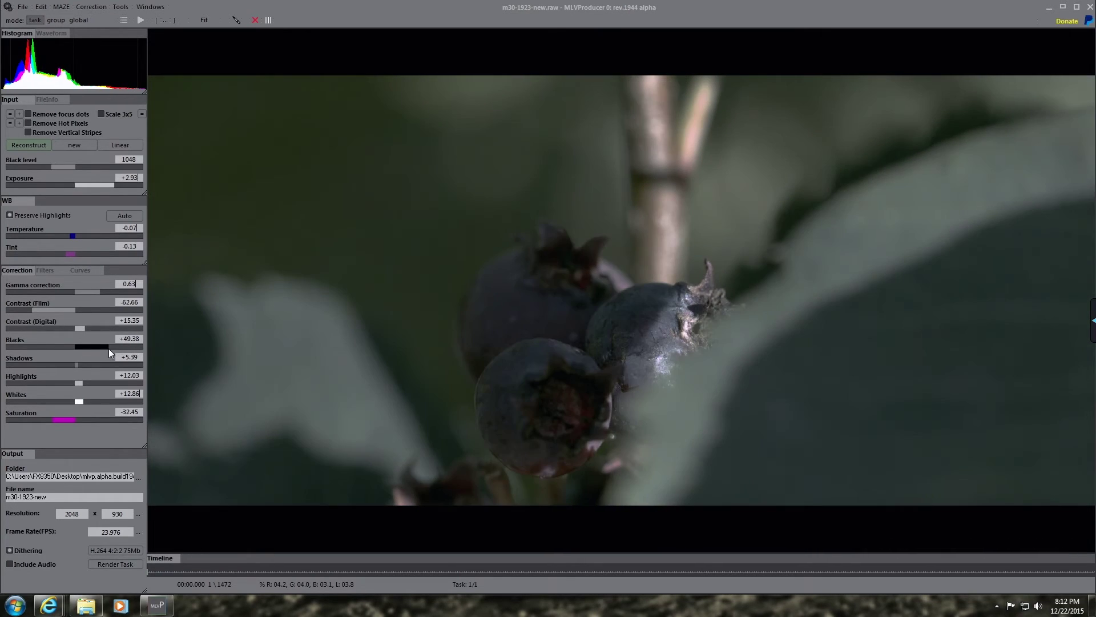
# Set the temporal noise reduction filter to 22.82 and the color noise reduction to 39.42.
pyautogui.click(47, 269)
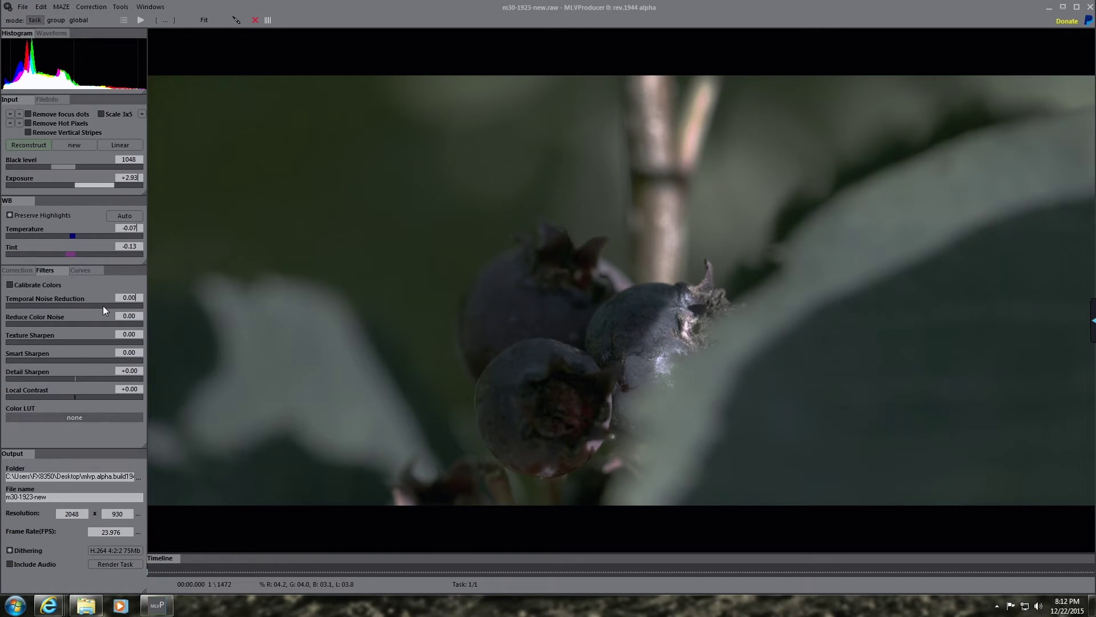
pyautogui.click(10, 304)
pyautogui.moveTo(30, 312); pyautogui.dragTo(19, 320)
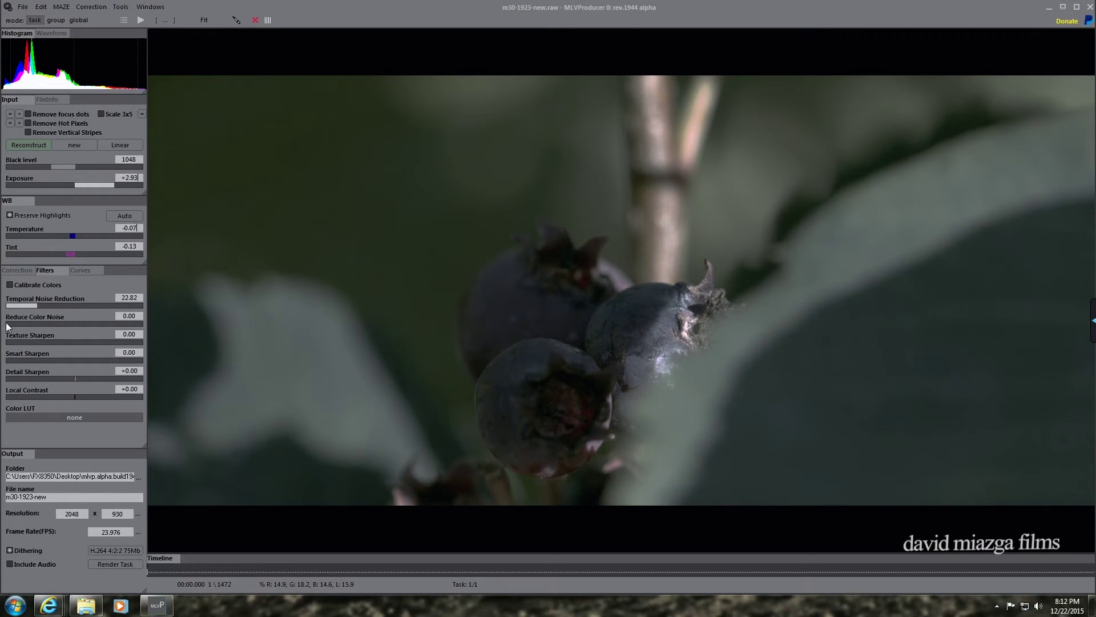
pyautogui.moveTo(69, 323); pyautogui.dragTo(101, 320)
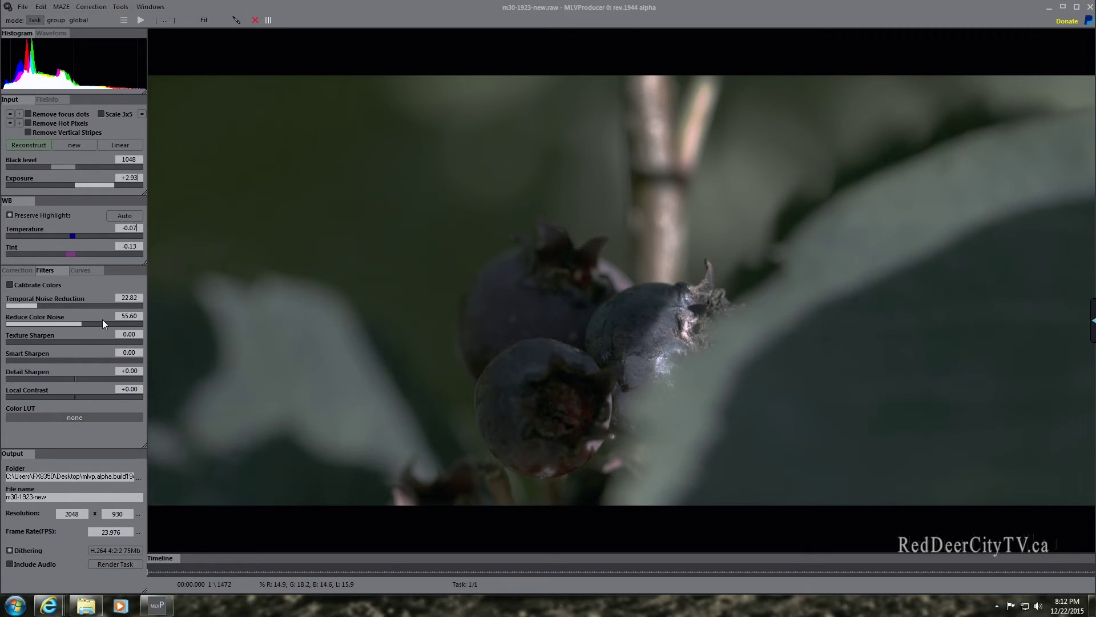
# Sharpen the clip with Texture Sharpen at 46.06 and Smart Sharpen at about 94.6.
pyautogui.click(8, 342)
pyautogui.moveTo(8, 342); pyautogui.dragTo(70, 339)
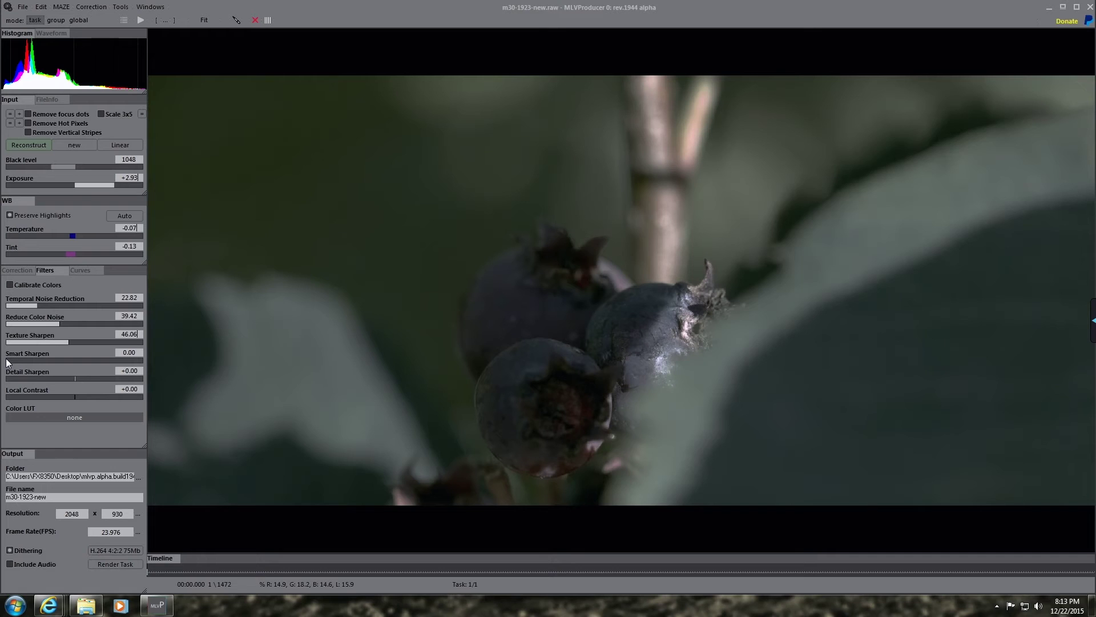
pyautogui.click(80, 355)
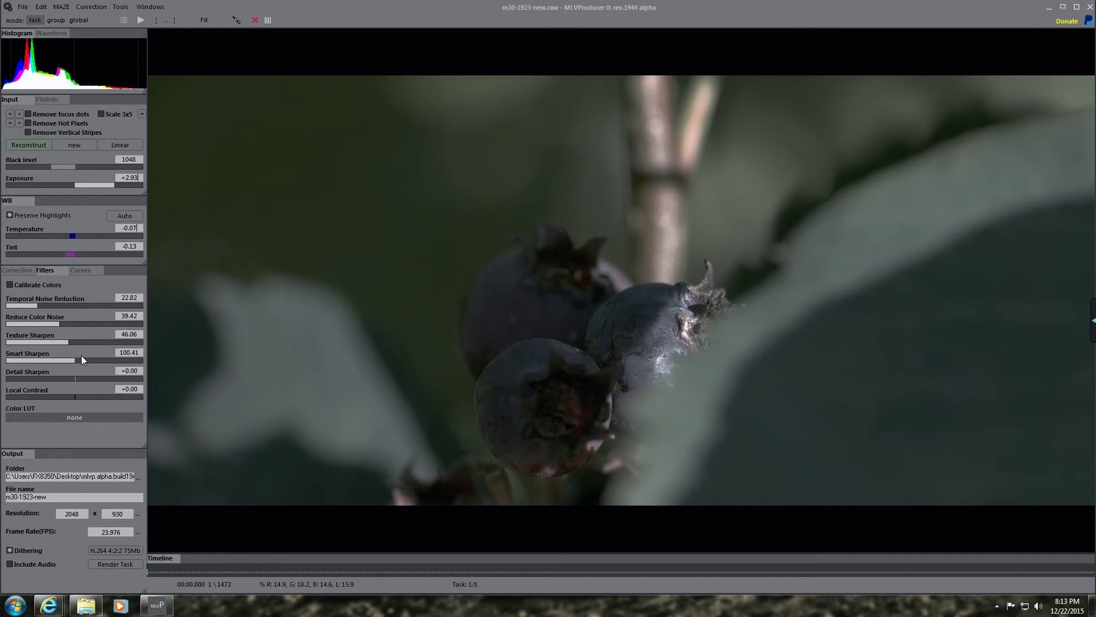
pyautogui.moveTo(77, 359); pyautogui.dragTo(71, 360)
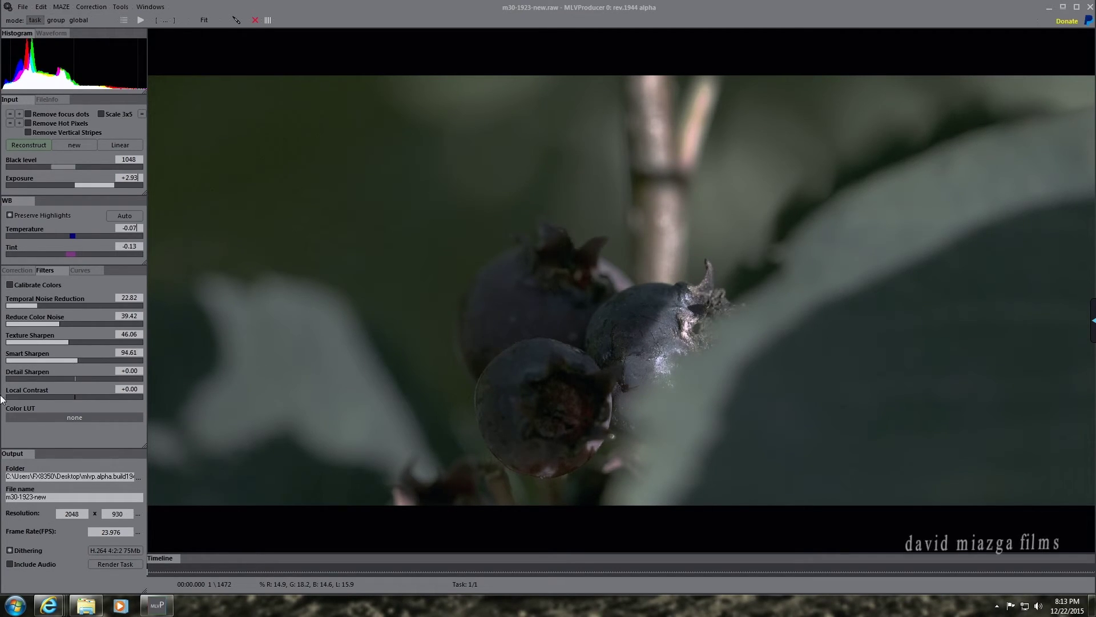
# Apply the Fuji3510 color LUT and set the gamma correction to 0.49 to brighten the image.
pyautogui.click(76, 419)
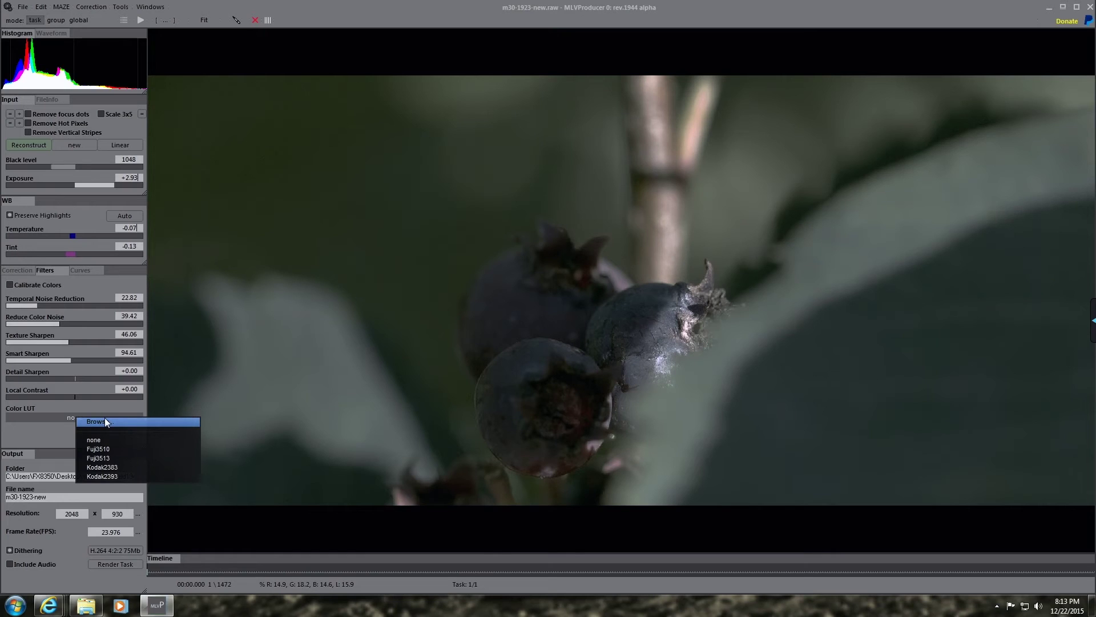
pyautogui.click(104, 448)
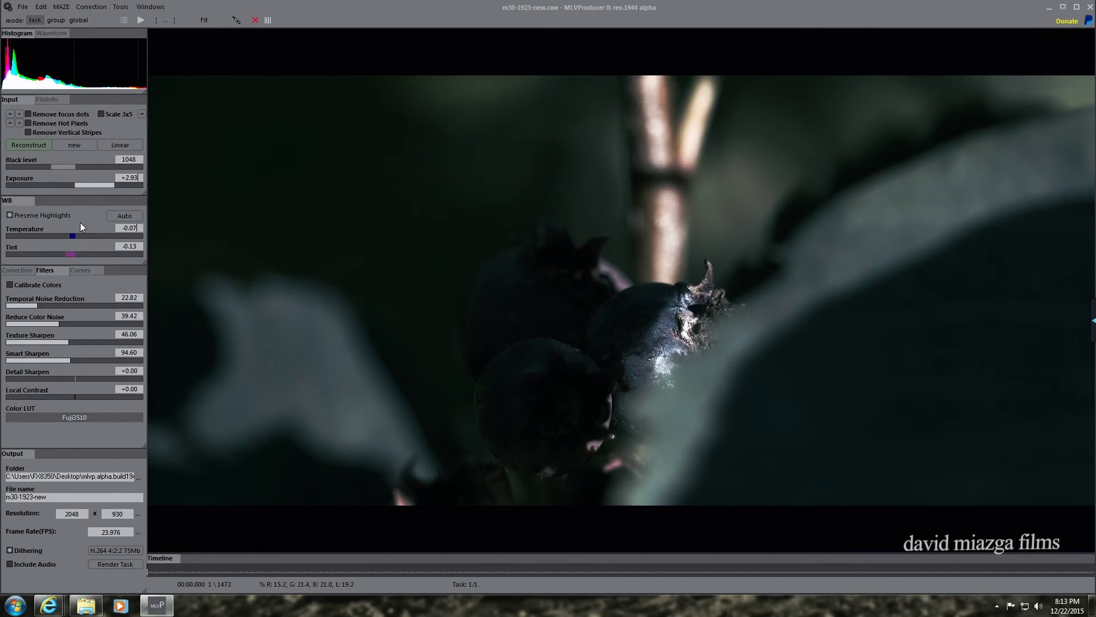
pyautogui.click(25, 270)
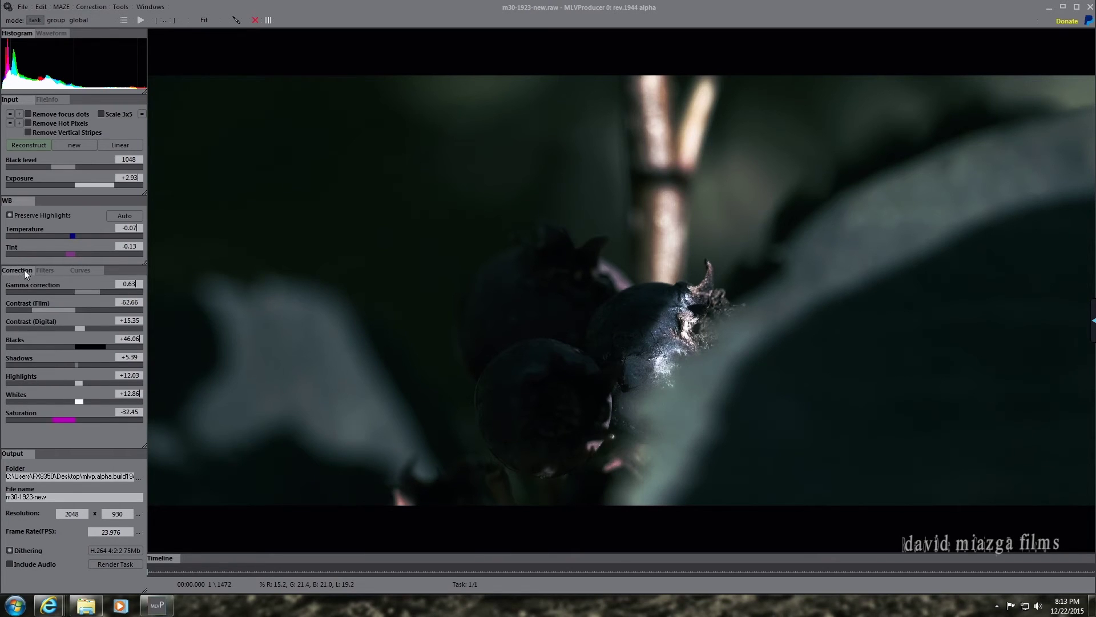
pyautogui.moveTo(88, 292); pyautogui.dragTo(110, 292)
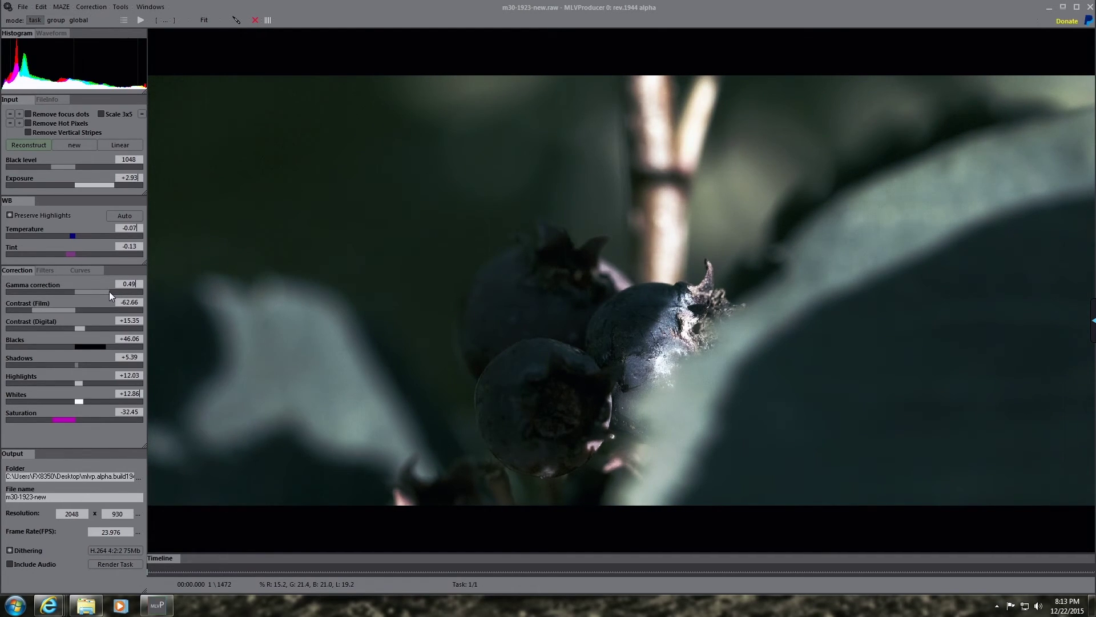
# Add shadow, midtone and highlight points to the red curve and nudge them close to the diagonal.
pyautogui.click(80, 271)
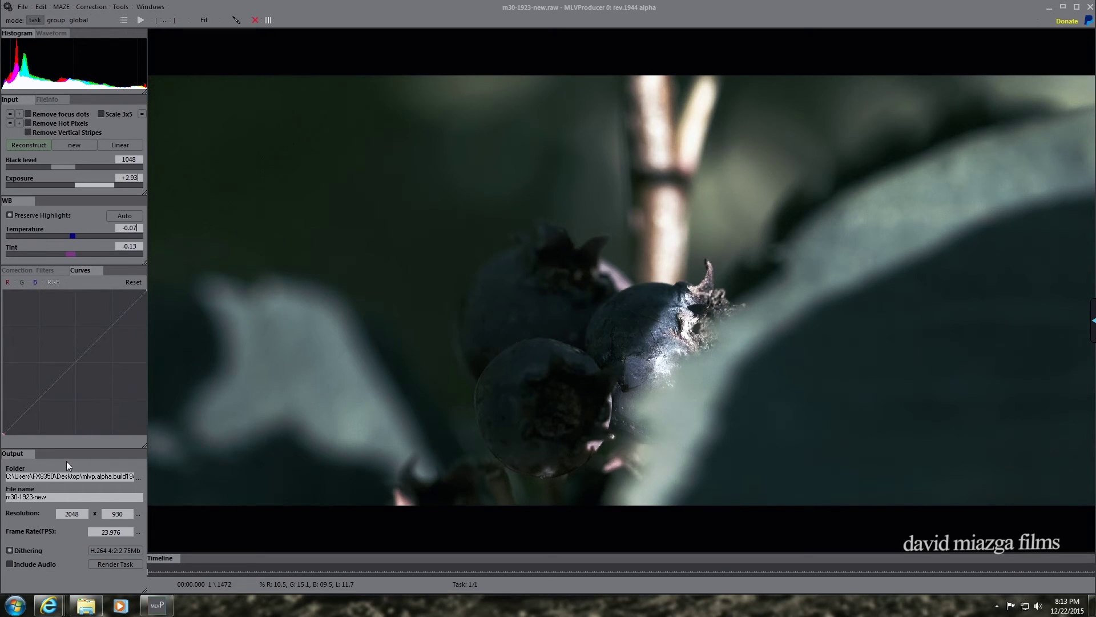
pyautogui.click(33, 401)
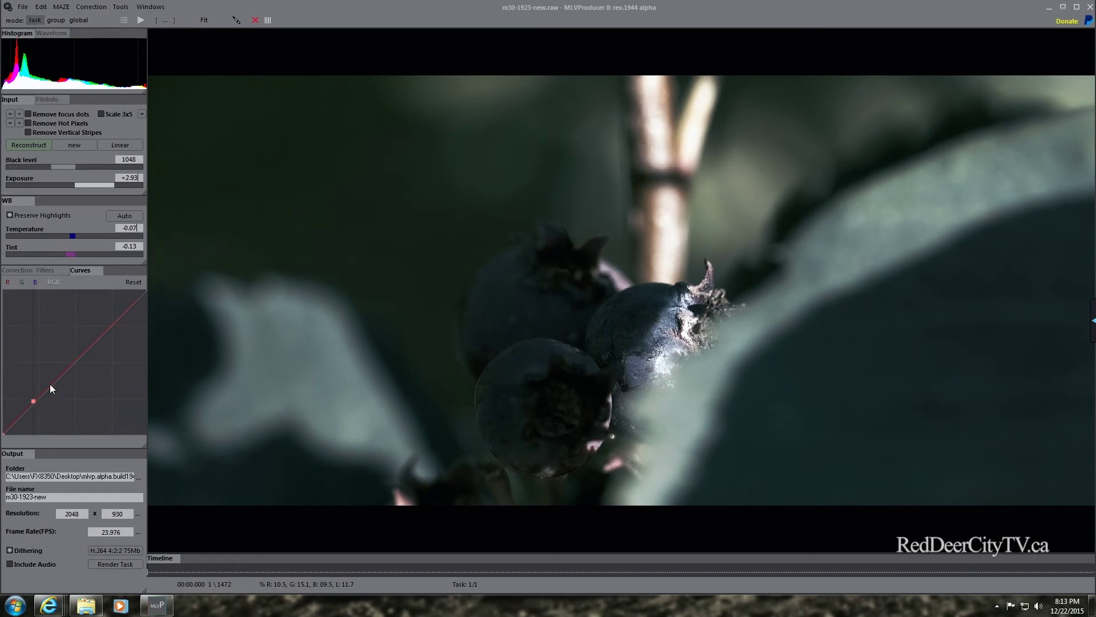
pyautogui.click(111, 321)
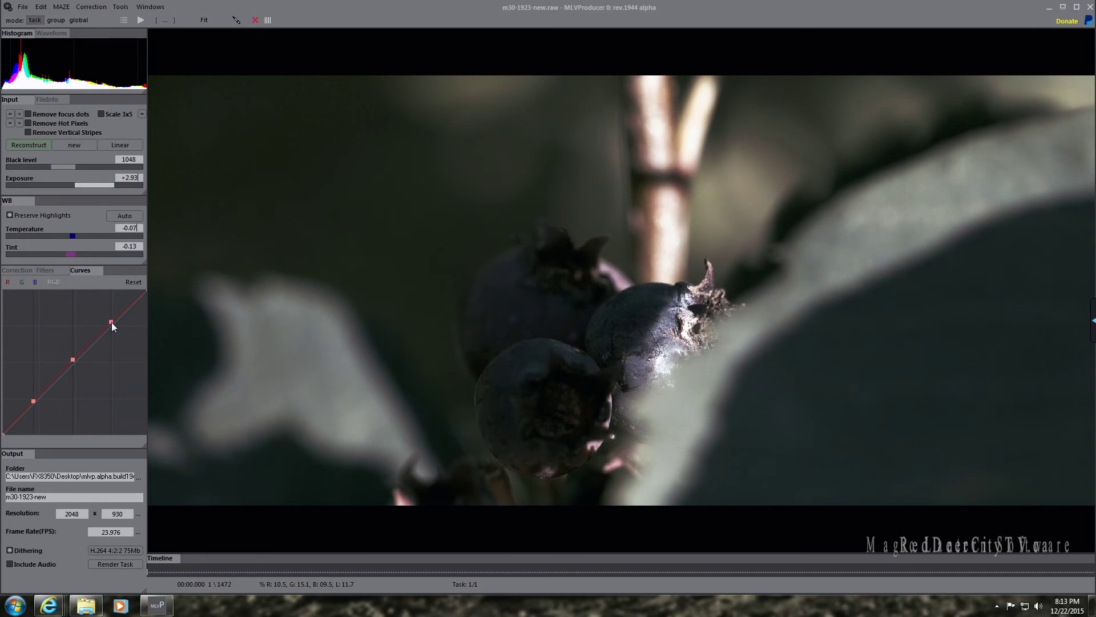
pyautogui.moveTo(114, 324)
pyautogui.mouseDown()
pyautogui.moveTo(121, 331)
pyautogui.moveTo(108, 327)
pyautogui.mouseUp()
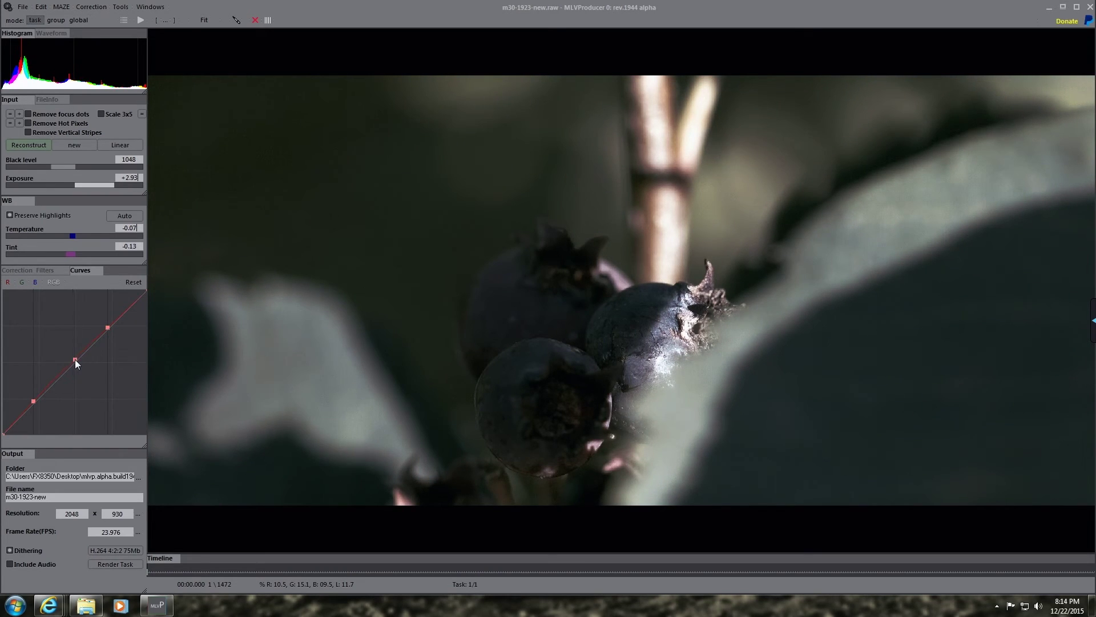
pyautogui.moveTo(76, 361); pyautogui.dragTo(76, 362)
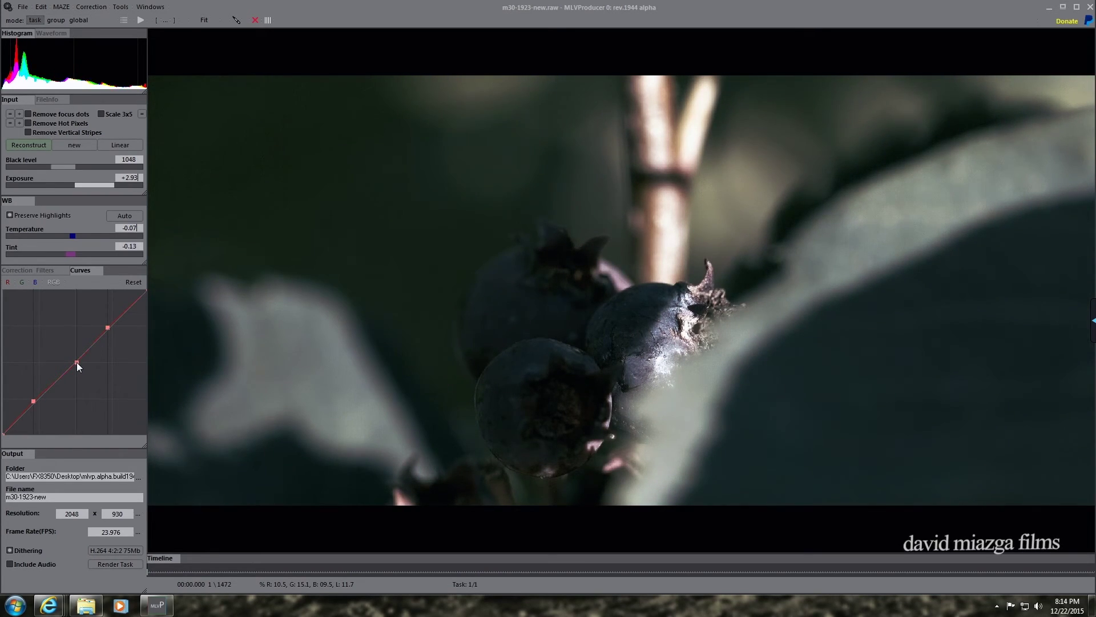
pyautogui.moveTo(33, 402); pyautogui.dragTo(36, 403)
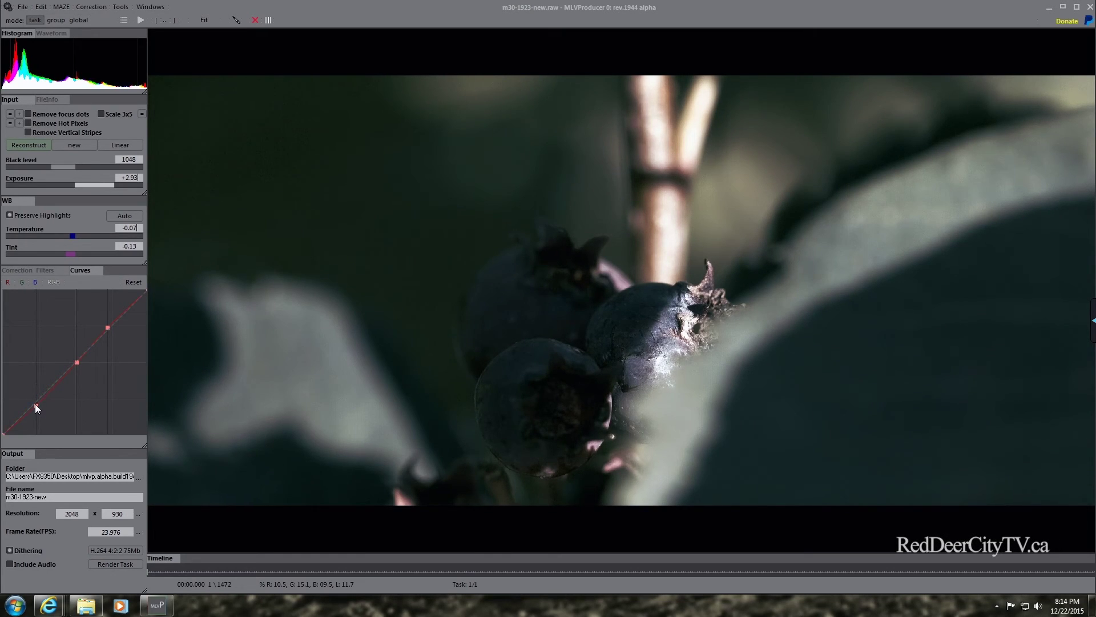
# Choose CinemaDNG (Uncompressed) as the output format for the clip and switch the adjustment mode to global.
pyautogui.click(18, 271)
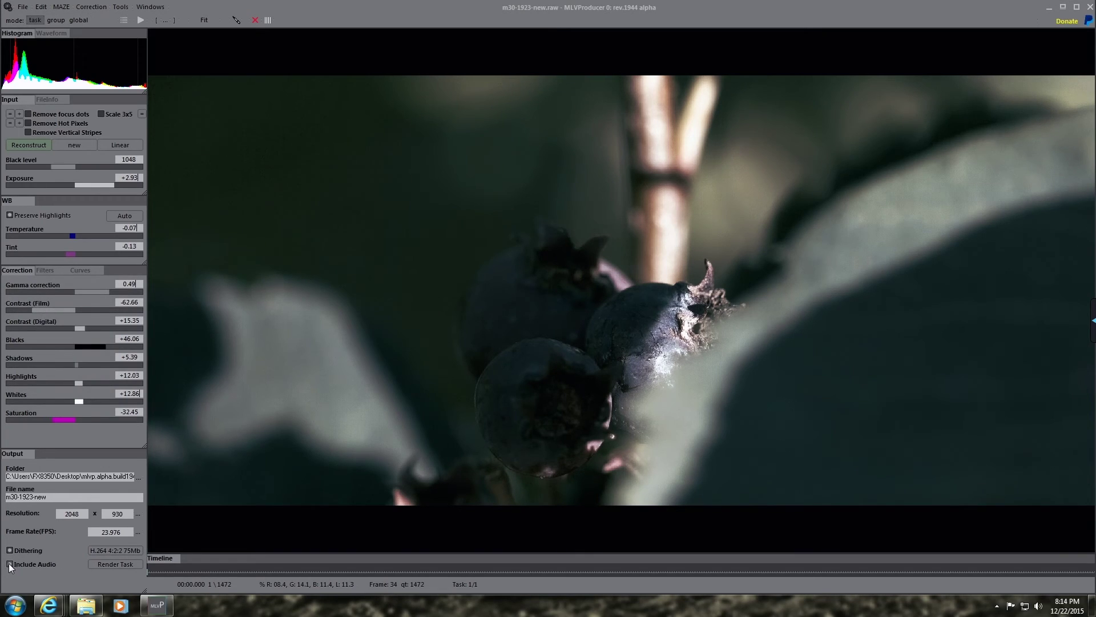
pyautogui.click(104, 551)
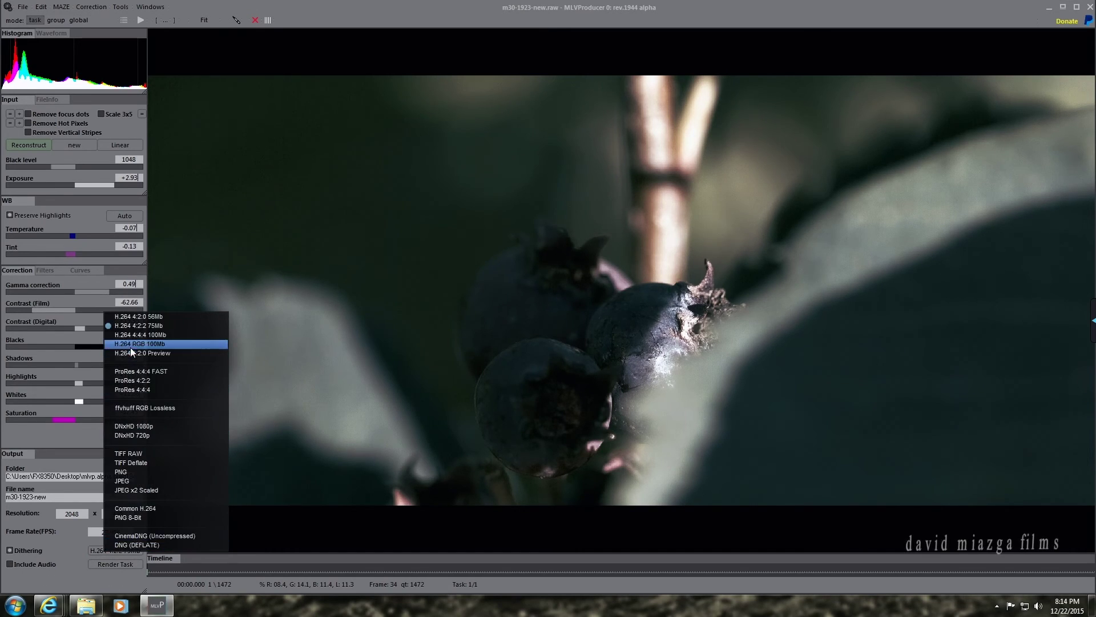
pyautogui.click(123, 326)
pyautogui.click(132, 551)
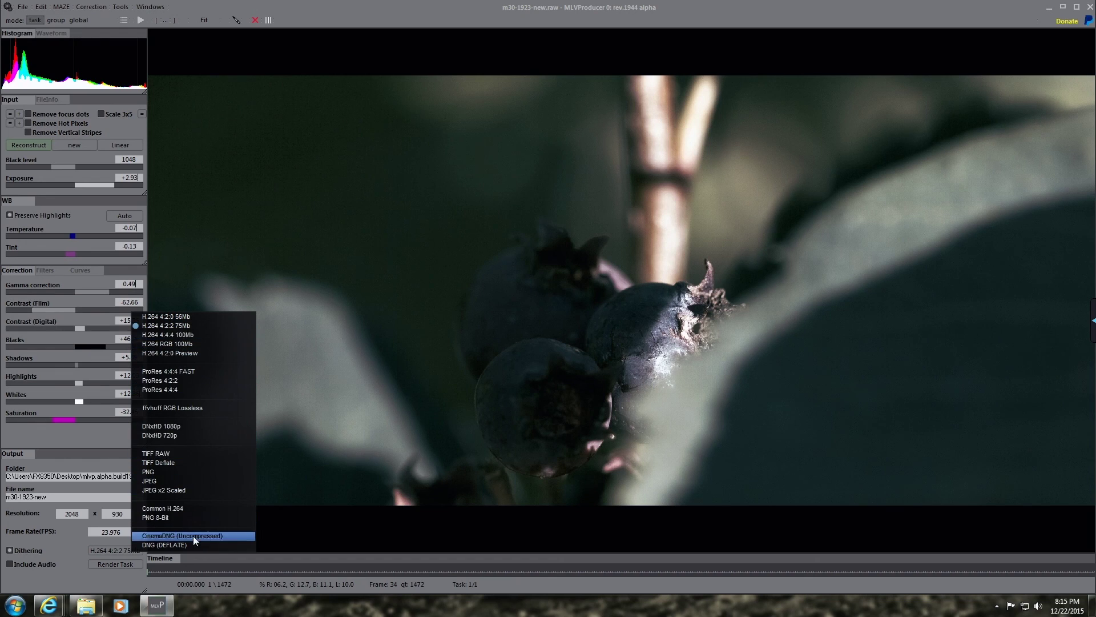
pyautogui.click(170, 536)
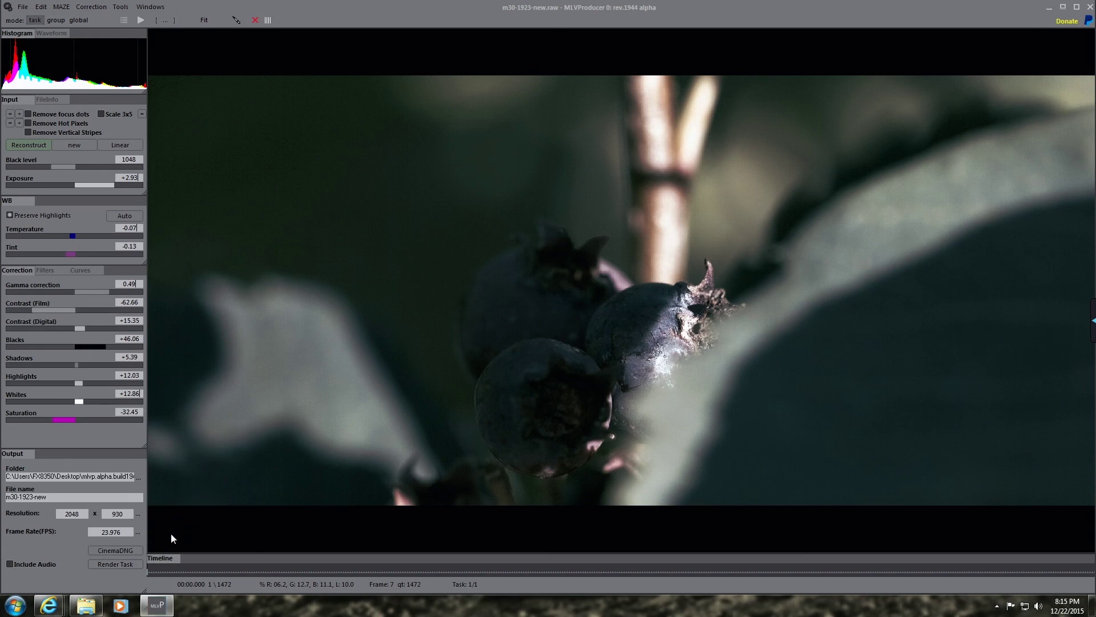
pyautogui.click(78, 20)
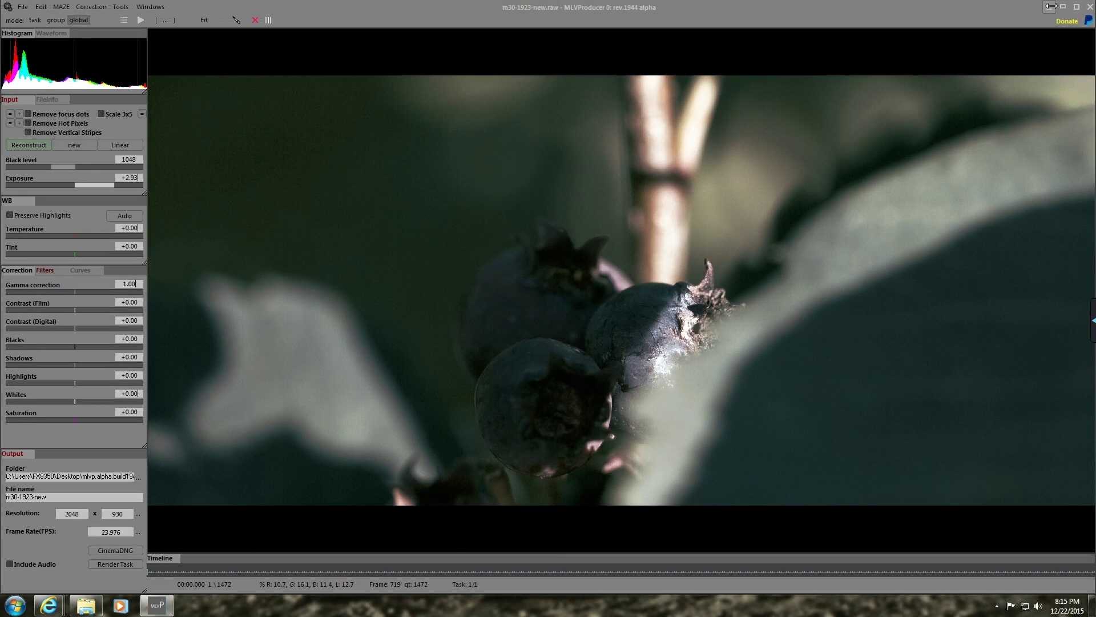
# Exit MLVProducer without saving the queue and close the mlvp.alpha.build1944 folder window.
pyautogui.click(22, 7)
pyautogui.click(21, 9)
pyautogui.click(21, 8)
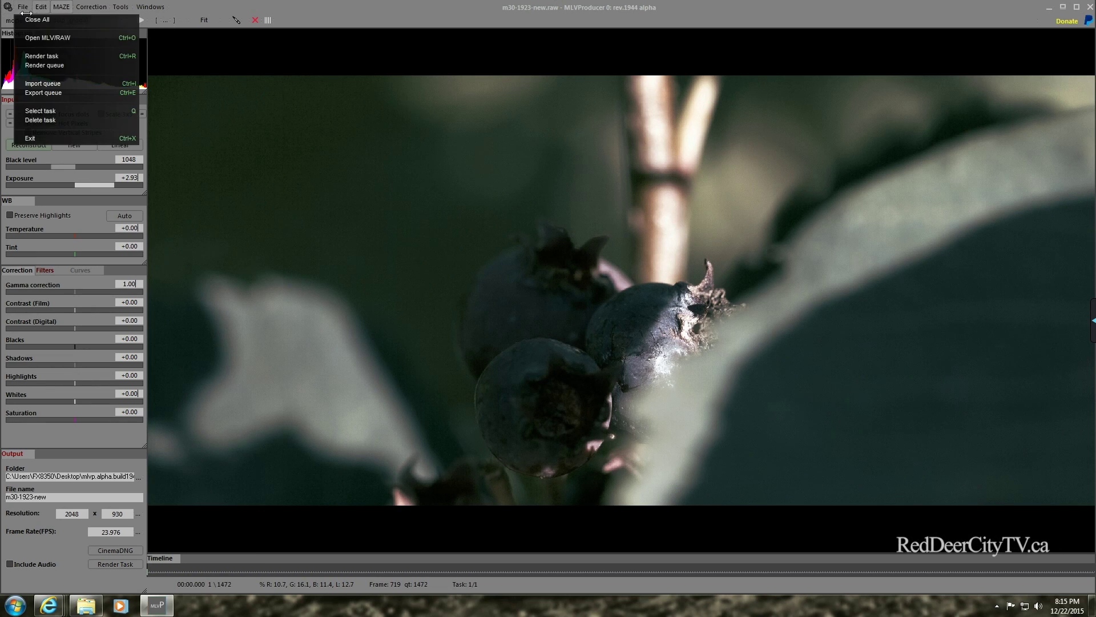
pyautogui.click(21, 9)
pyautogui.click(21, 8)
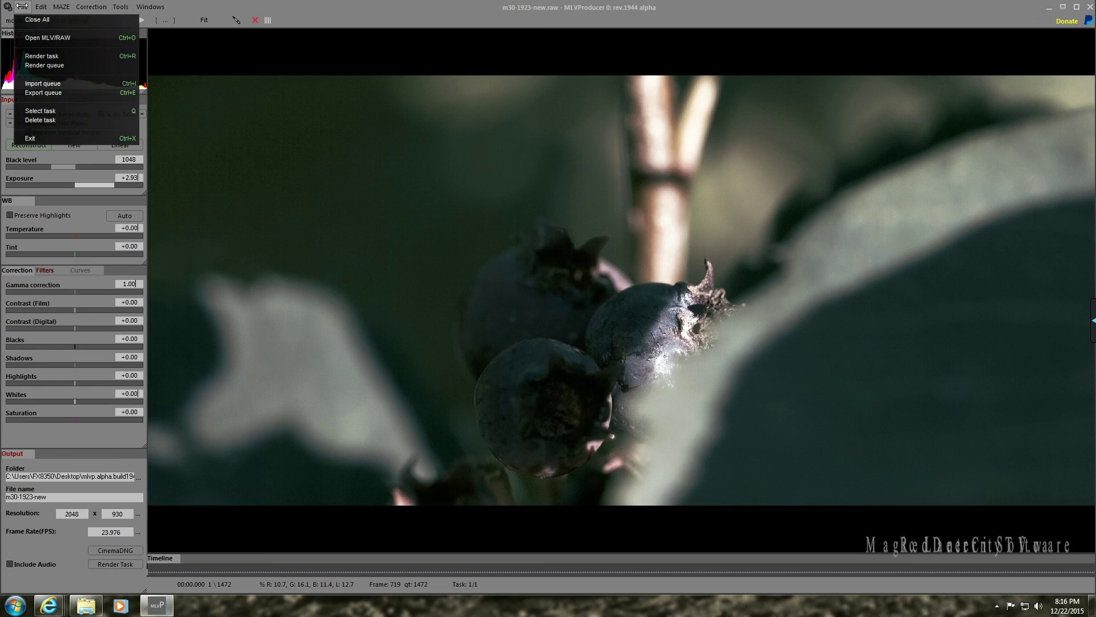
pyautogui.click(39, 138)
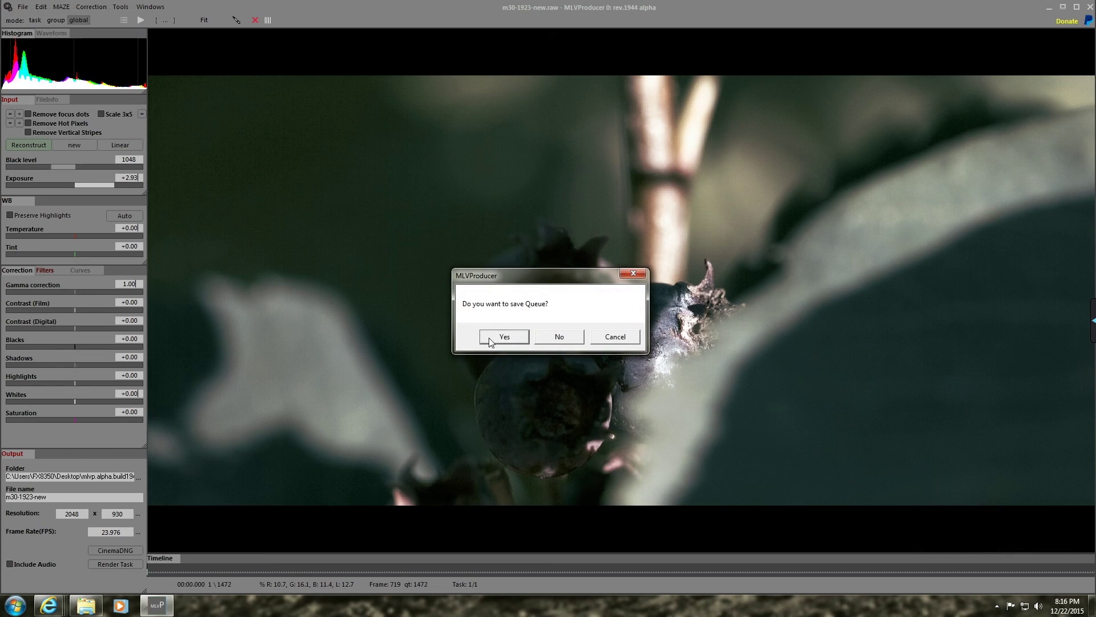
pyautogui.click(563, 337)
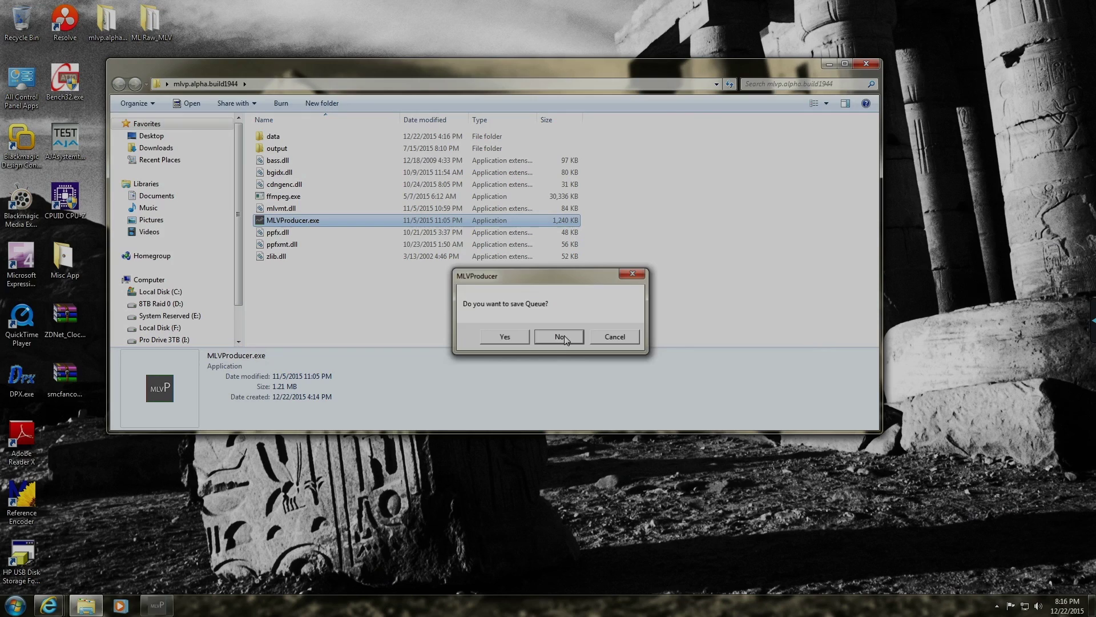
pyautogui.click(583, 320)
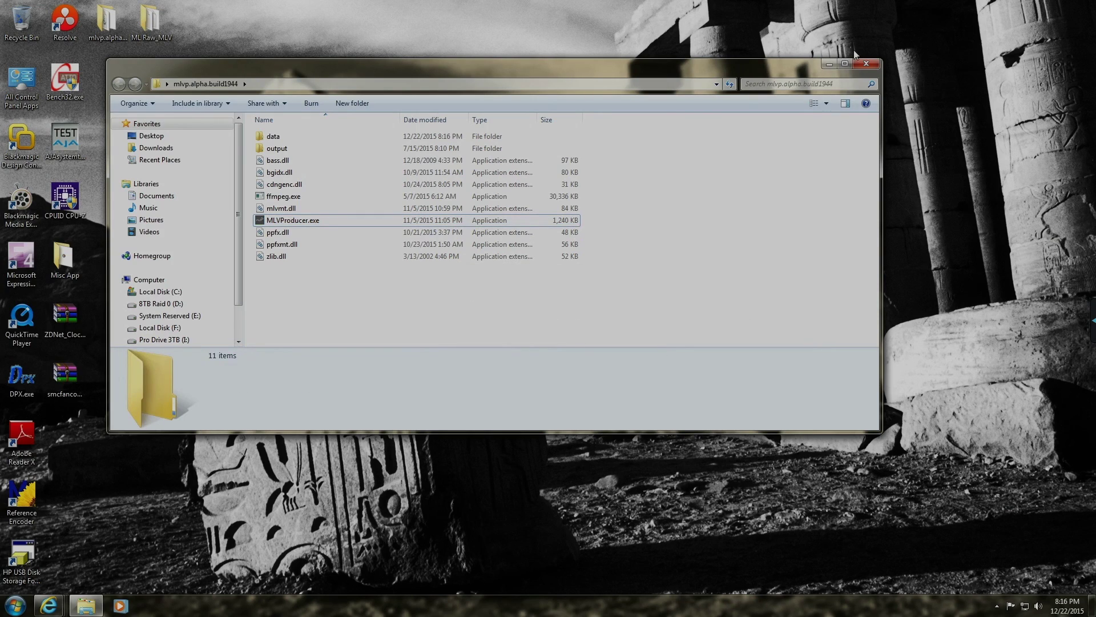
pyautogui.click(865, 64)
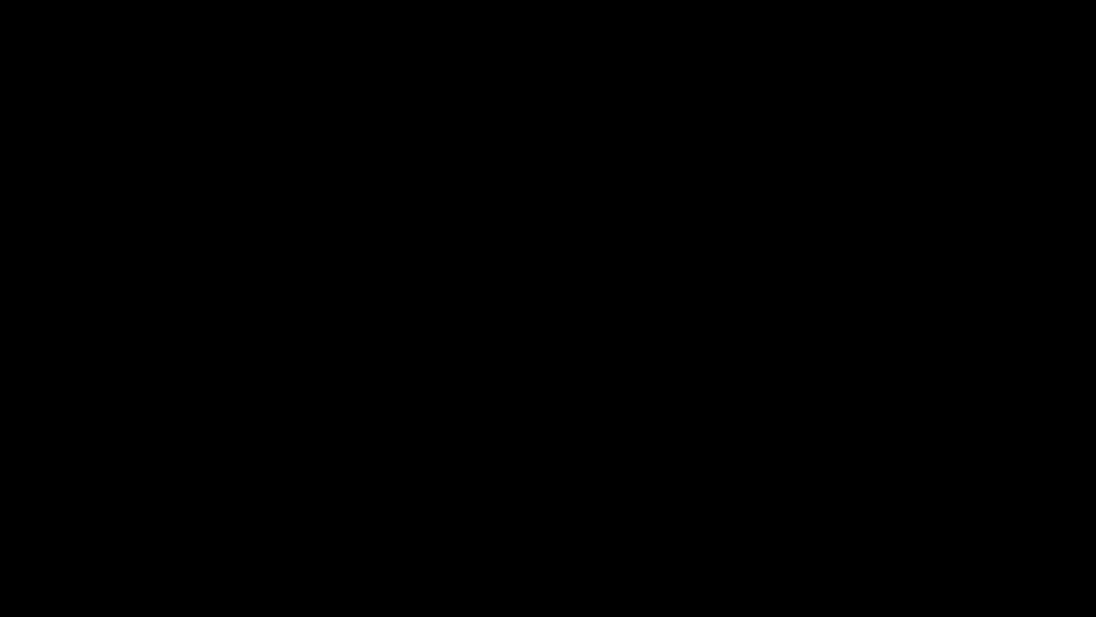